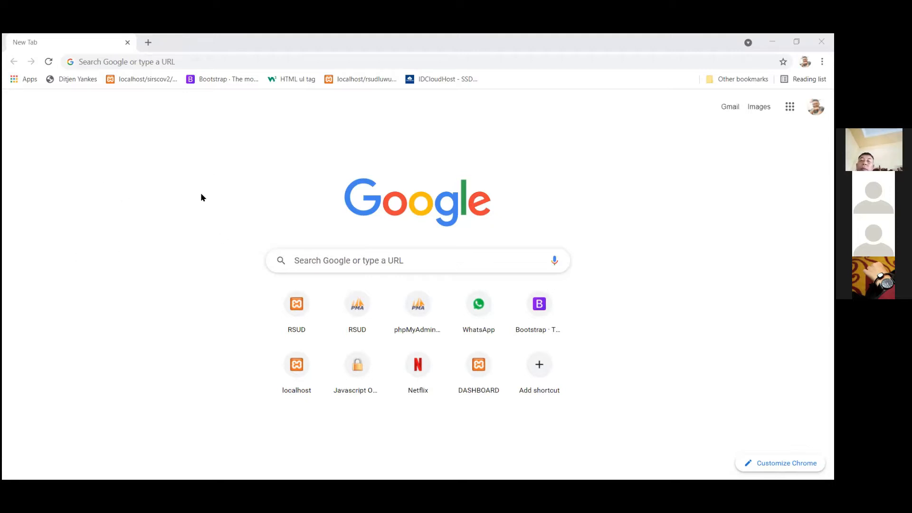
Load the hospital system at 192.168.11.2/rsudluwuk in Chrome.
{"action": "left_click", "coordinate": [176, 62]}
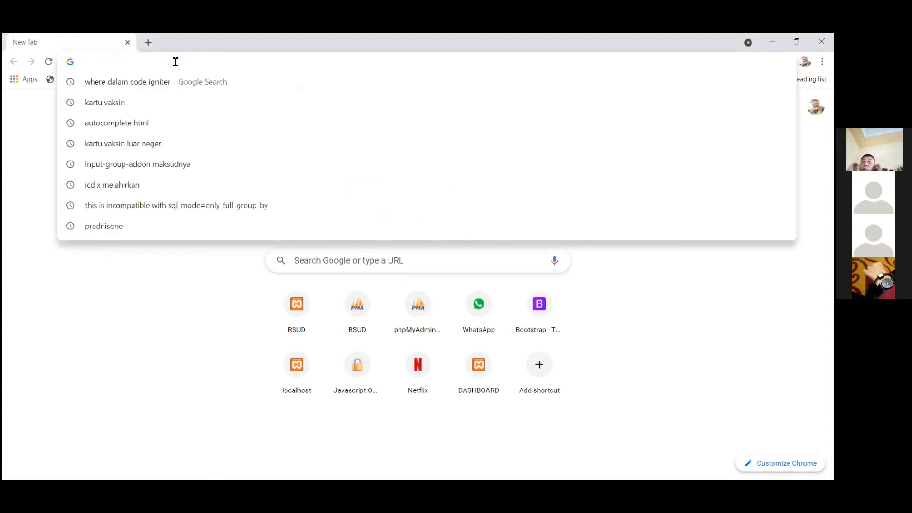
{"action": "type", "text": "192.168"}
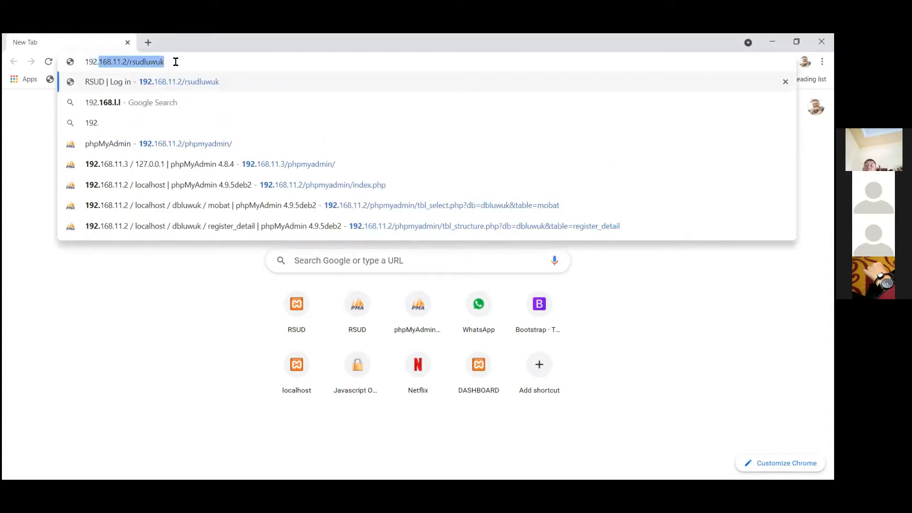
{"action": "type", "text": ".11."}
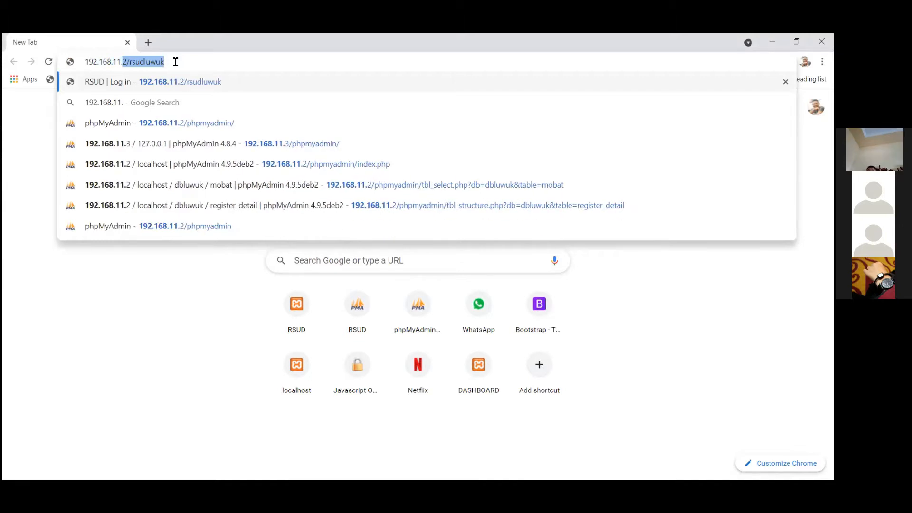
{"action": "type", "text": "2/rsud"}
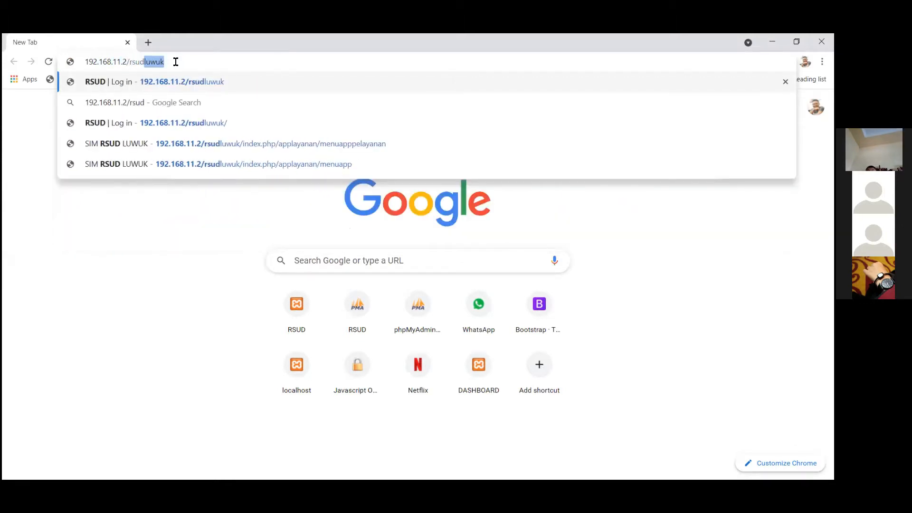
{"action": "type", "text": "luwuk"}
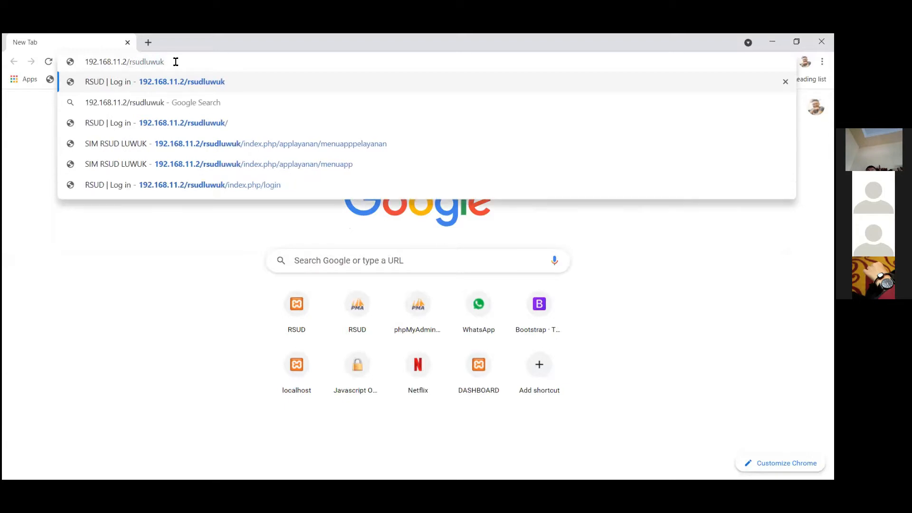
{"action": "key", "text": "Return"}
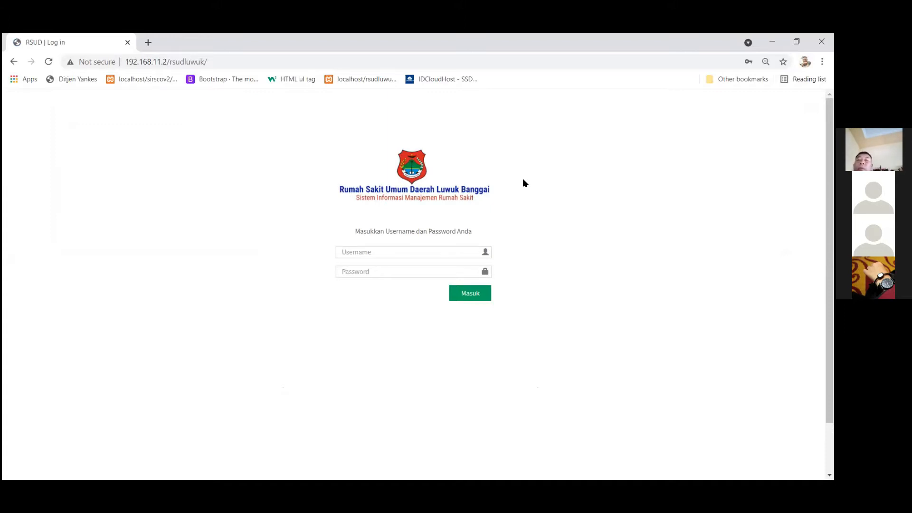
Log in with the igd unit username and the account password.
{"action": "left_click", "coordinate": [421, 252]}
{"action": "left_click", "coordinate": [226, 205]}
{"action": "left_click", "coordinate": [373, 248]}
{"action": "type", "text": "igd"}
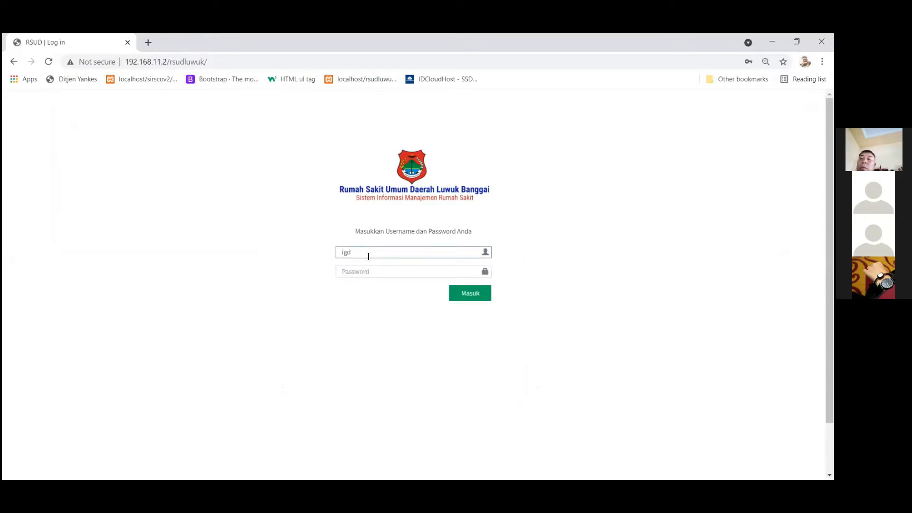
{"action": "left_click", "coordinate": [363, 272]}
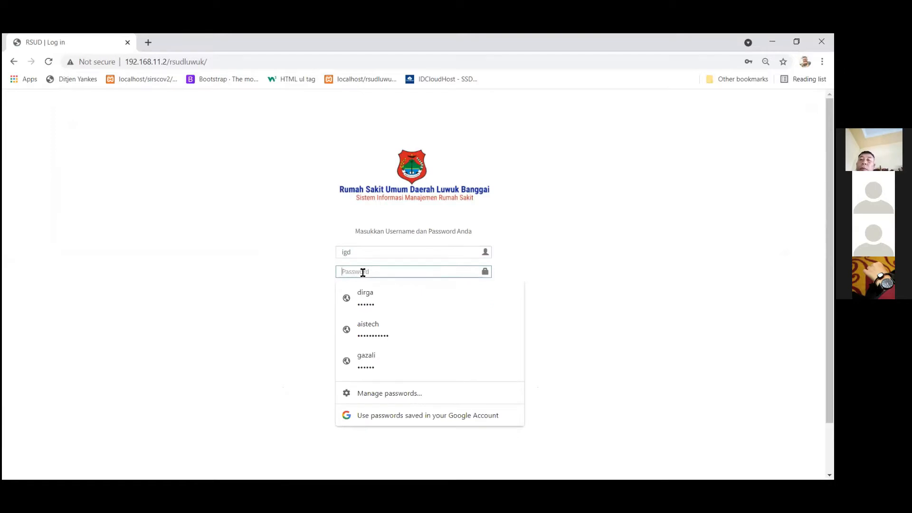
{"action": "type", "text": "•••••"}
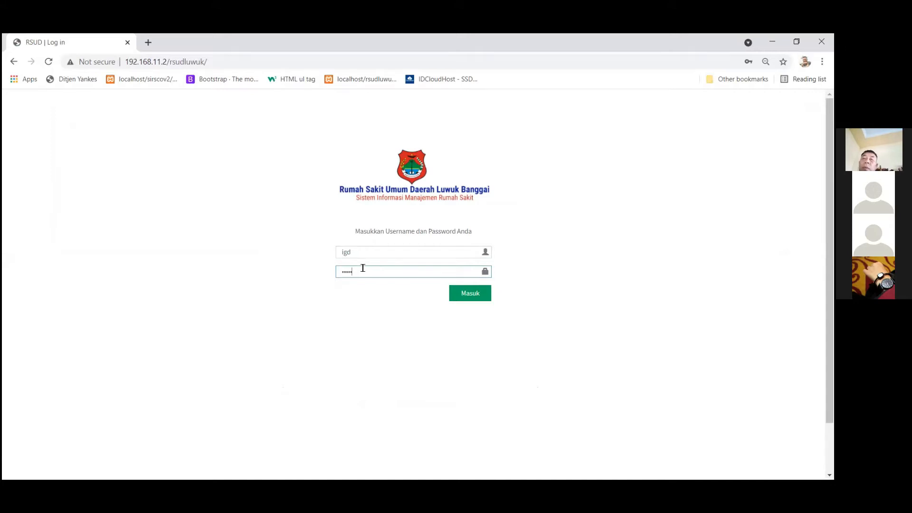
{"action": "left_click", "coordinate": [470, 294]}
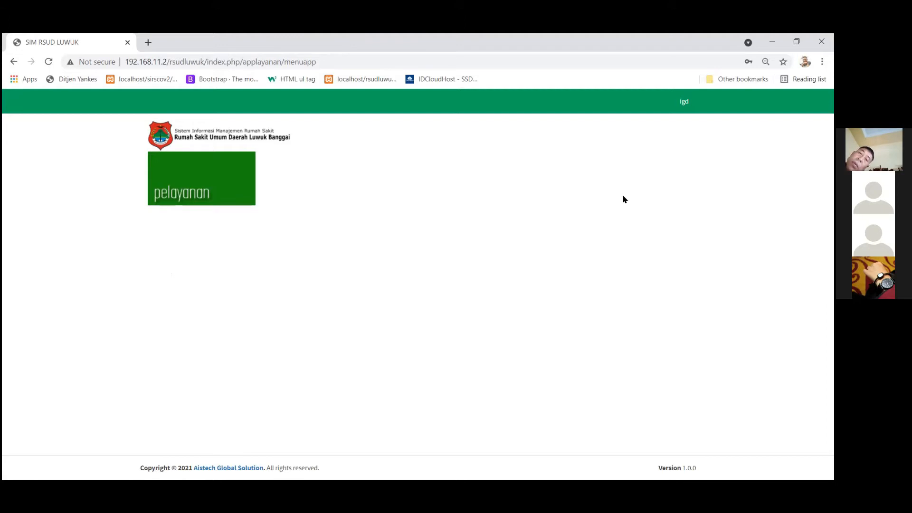
View the Change Password page from the user account menu.
{"action": "left_click", "coordinate": [684, 104]}
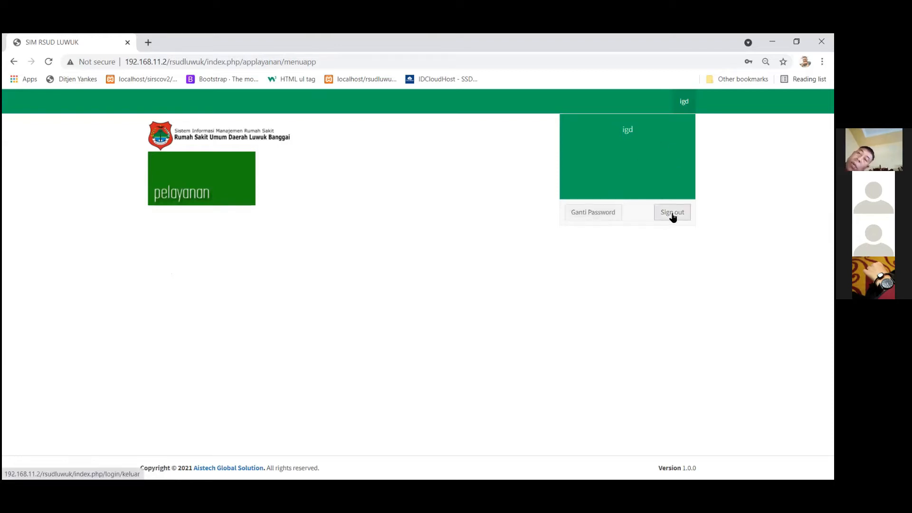
{"action": "left_click", "coordinate": [592, 217]}
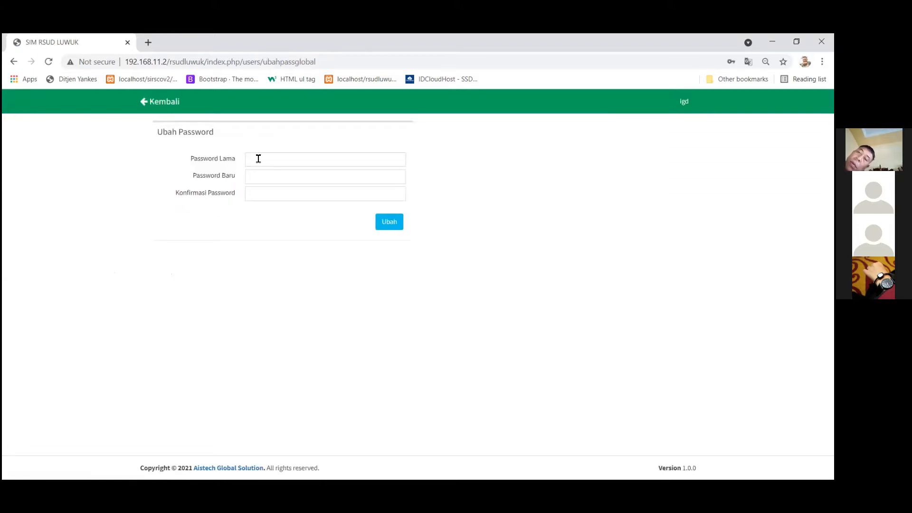
{"action": "left_click", "coordinate": [249, 160]}
{"action": "left_click", "coordinate": [197, 172]}
Go back to the main menu and open Pelayanan, then Unit Gawat Darurat.
{"action": "left_click", "coordinate": [161, 105]}
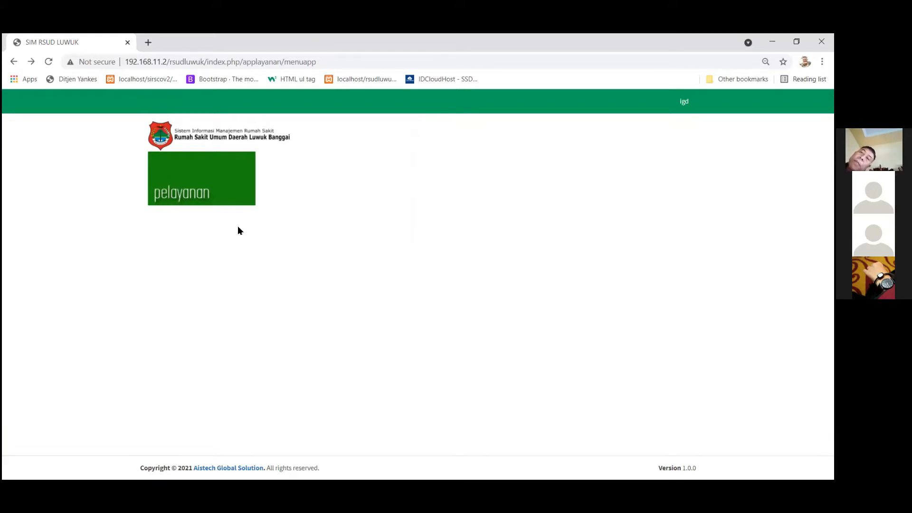
{"action": "left_click", "coordinate": [198, 176]}
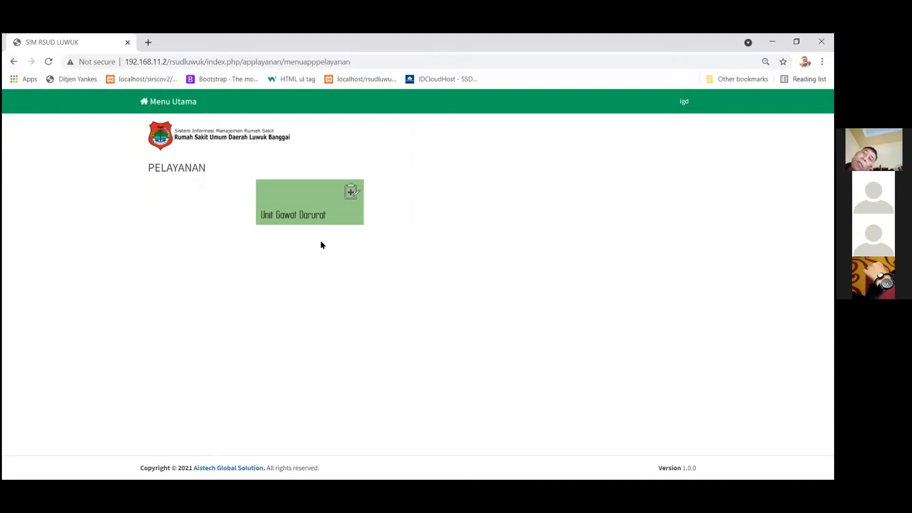
{"action": "left_click", "coordinate": [311, 198]}
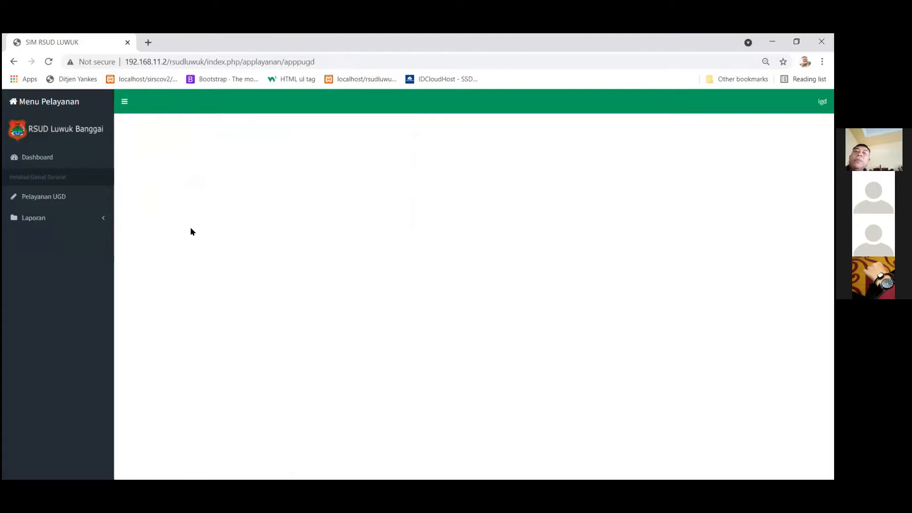
Show the Pelayanan UGD patient list for the IGD service unit.
{"action": "left_click", "coordinate": [42, 220]}
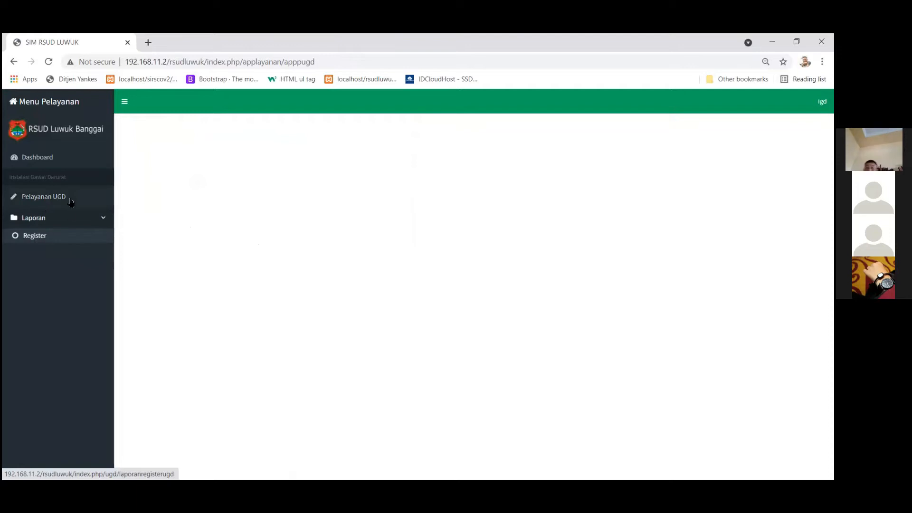
{"action": "left_click", "coordinate": [50, 201]}
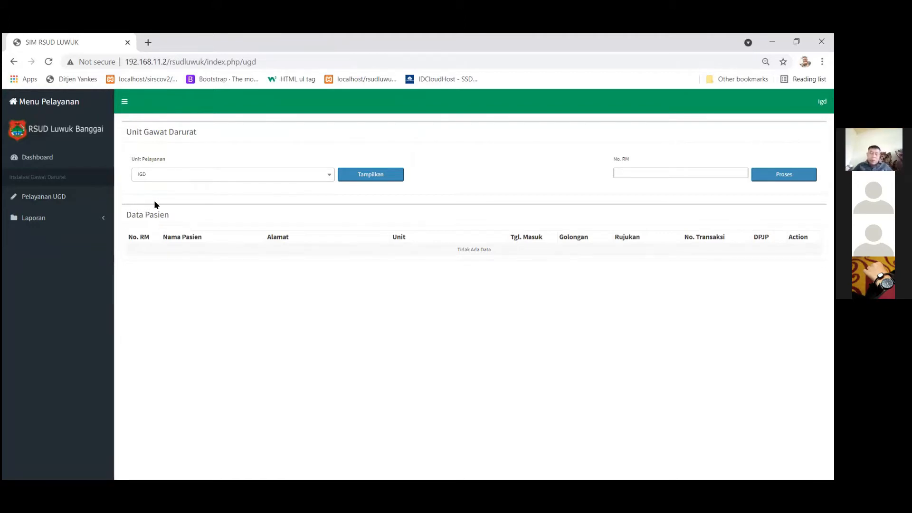
{"action": "left_click", "coordinate": [232, 183]}
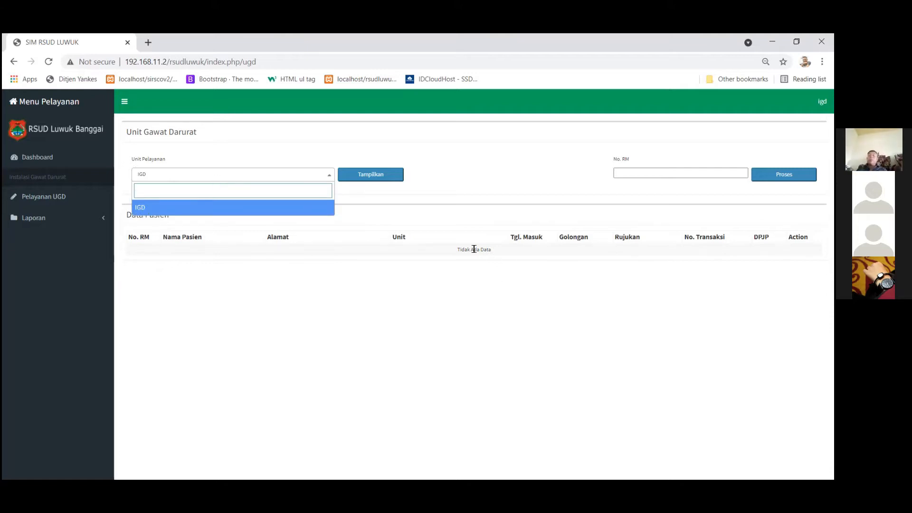
{"action": "left_click", "coordinate": [134, 205]}
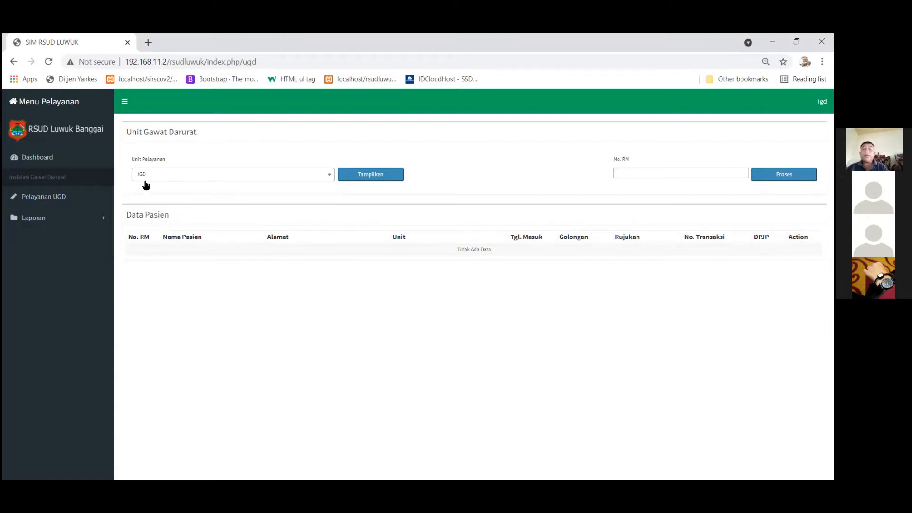
{"action": "left_click", "coordinate": [373, 174]}
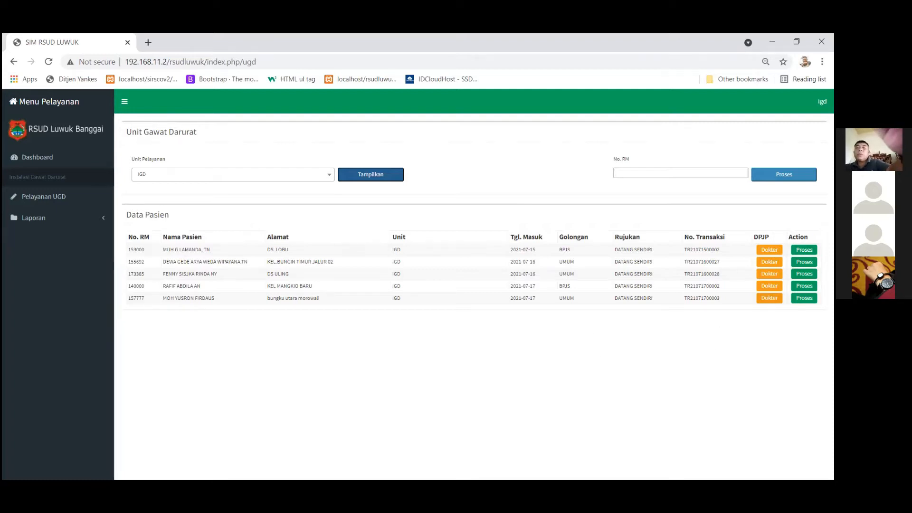
Check the last patient's DPJP doctor, keeping the currently assigned doctor.
{"action": "left_click", "coordinate": [770, 299]}
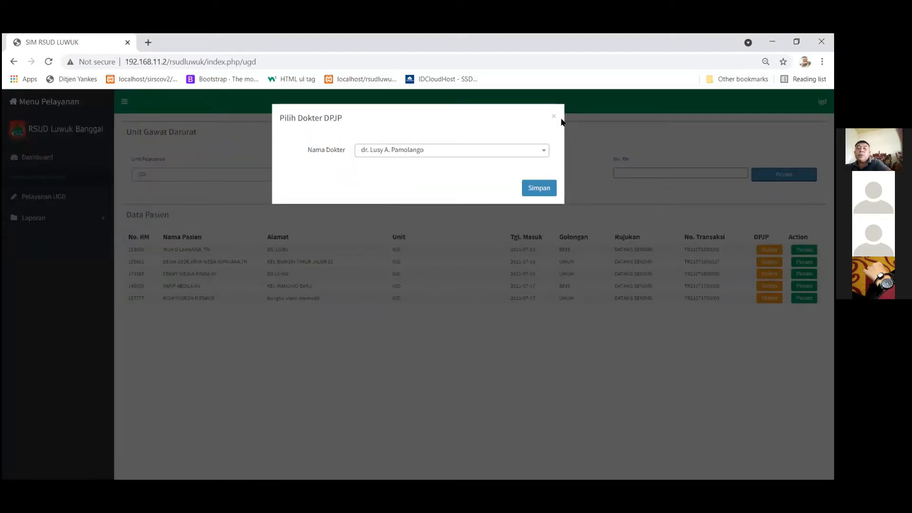
{"action": "left_click", "coordinate": [529, 150]}
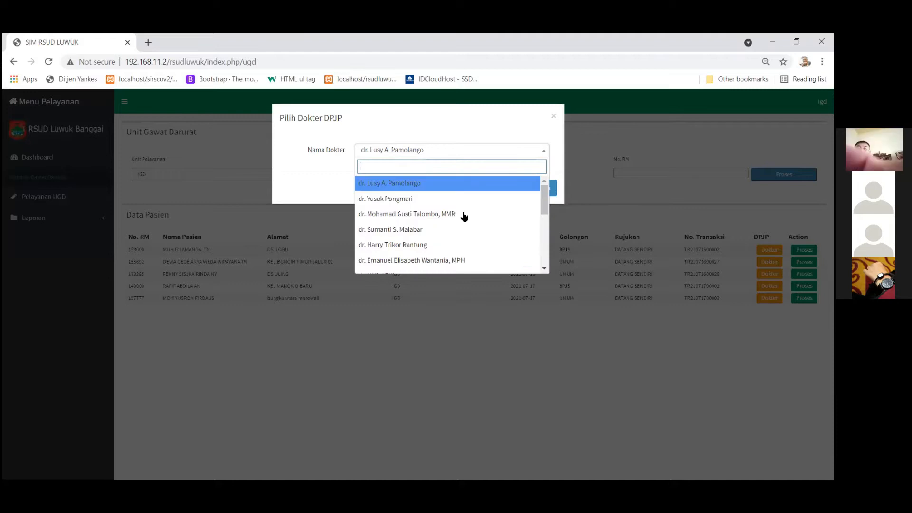
{"action": "left_click", "coordinate": [536, 146]}
{"action": "left_click", "coordinate": [722, 383]}
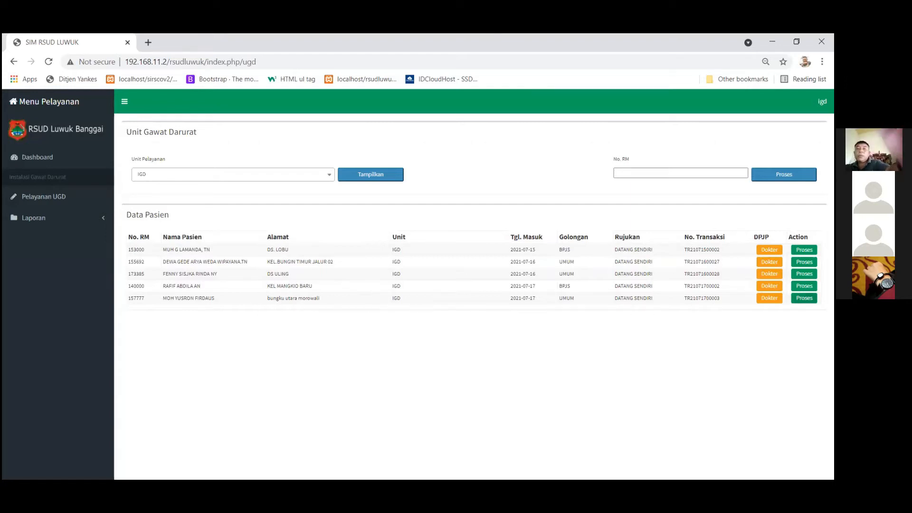
Open the treatment form (Proses) for the last listed patient.
{"action": "left_click_drag", "start_coordinate": [225, 298], "coordinate": [160, 298]}
{"action": "left_click", "coordinate": [161, 300]}
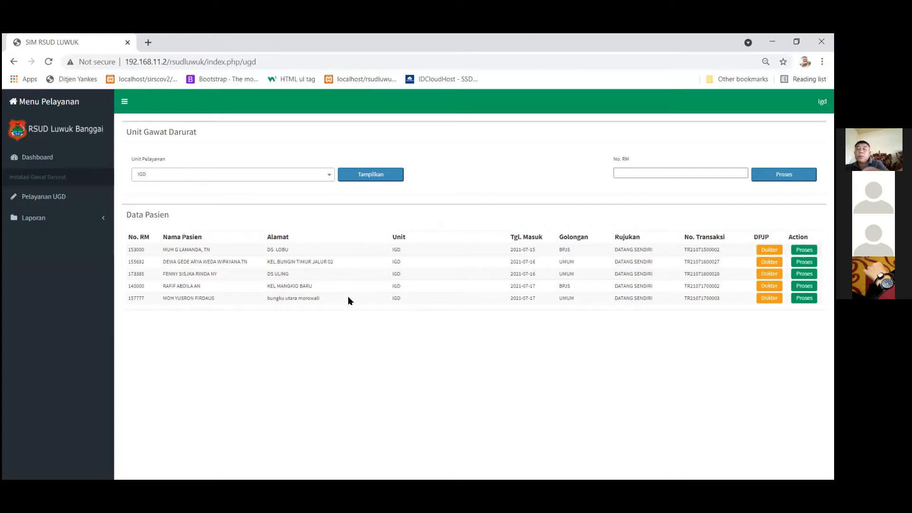
{"action": "left_click", "coordinate": [807, 298]}
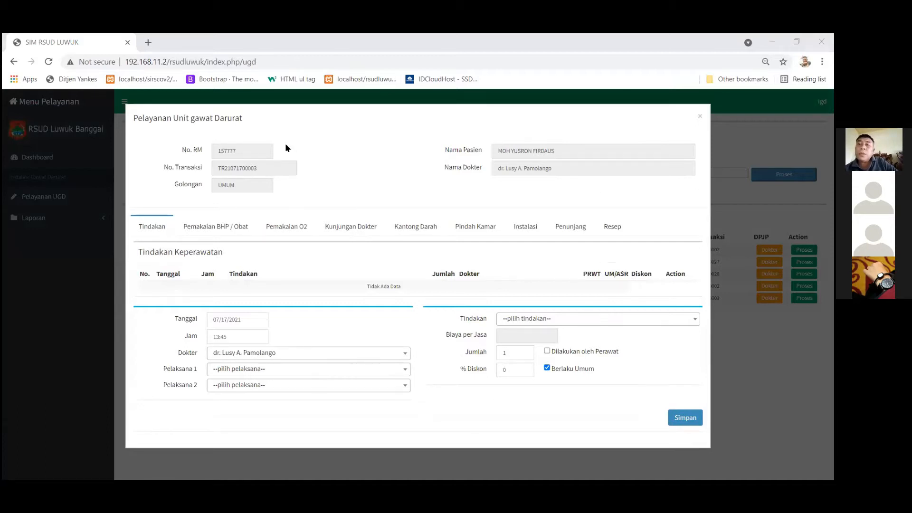
Browse the BHP / Obat, O2 and Kunjungan Dokter sections, keeping visit type VISITE, then Kantong Darah.
{"action": "left_click", "coordinate": [701, 119]}
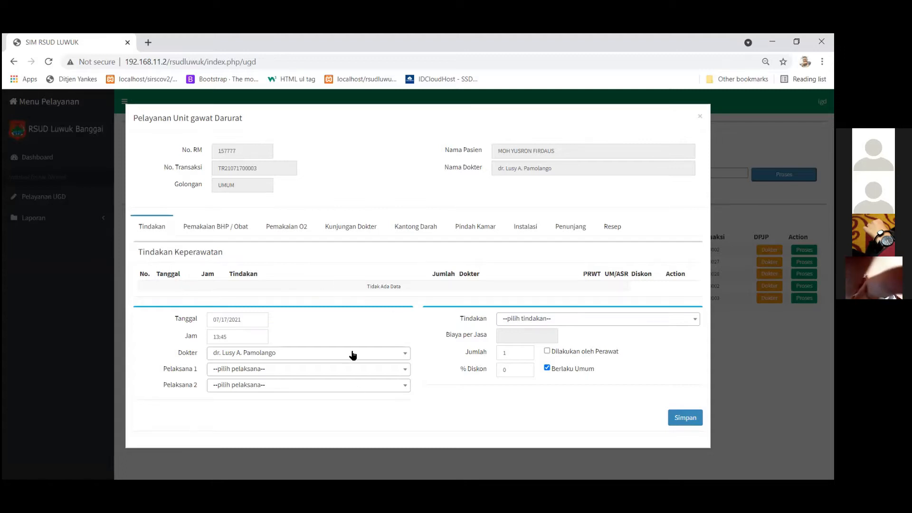
{"action": "left_click", "coordinate": [223, 226]}
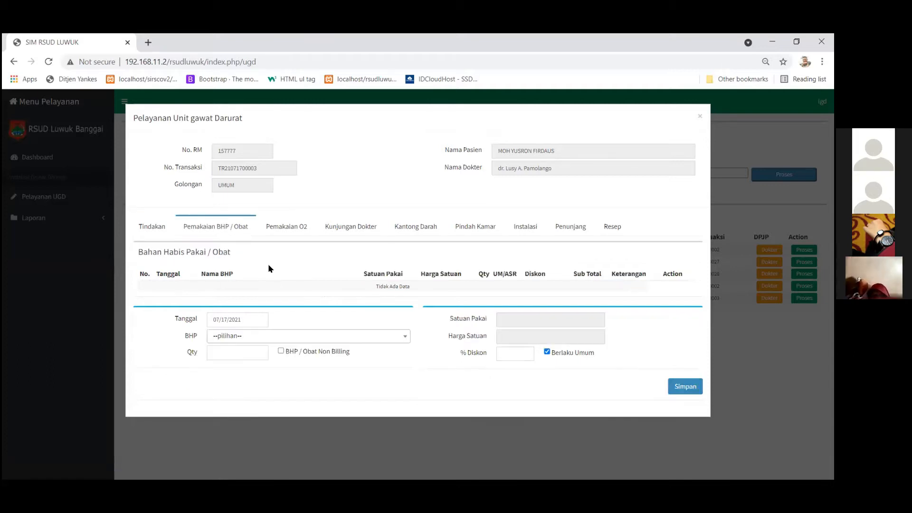
{"action": "left_click", "coordinate": [284, 229]}
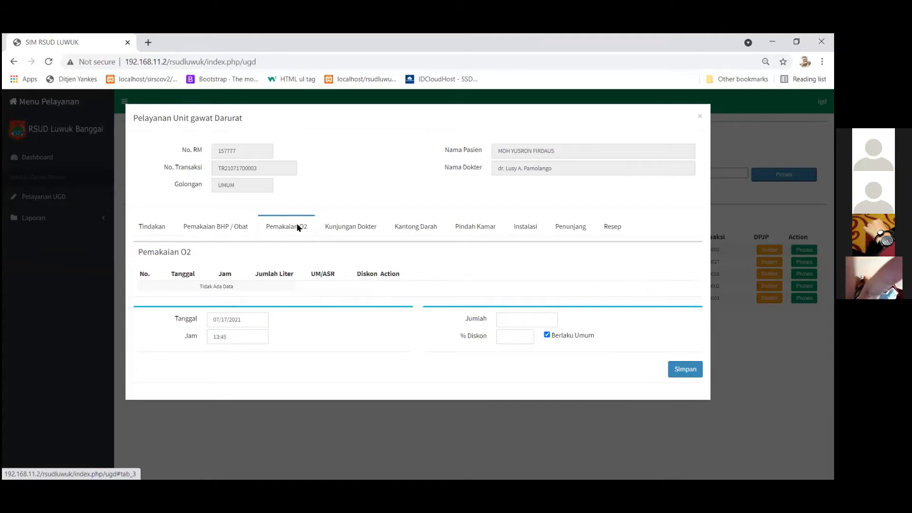
{"action": "left_click", "coordinate": [346, 228]}
{"action": "left_click", "coordinate": [546, 335]}
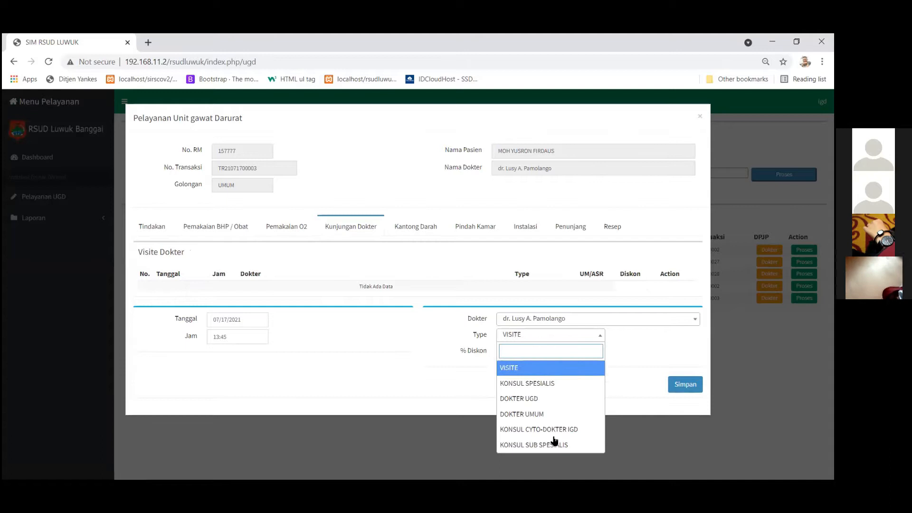
{"action": "left_click", "coordinate": [365, 345]}
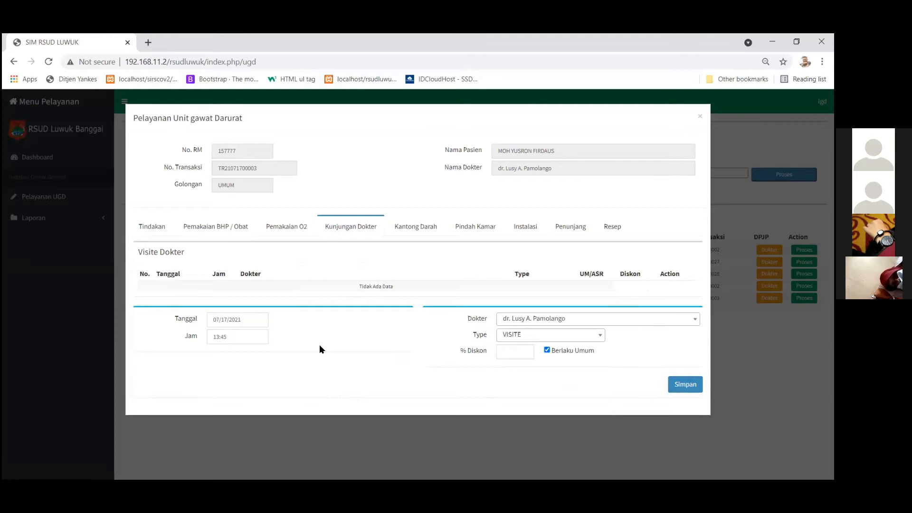
{"action": "left_click", "coordinate": [422, 228]}
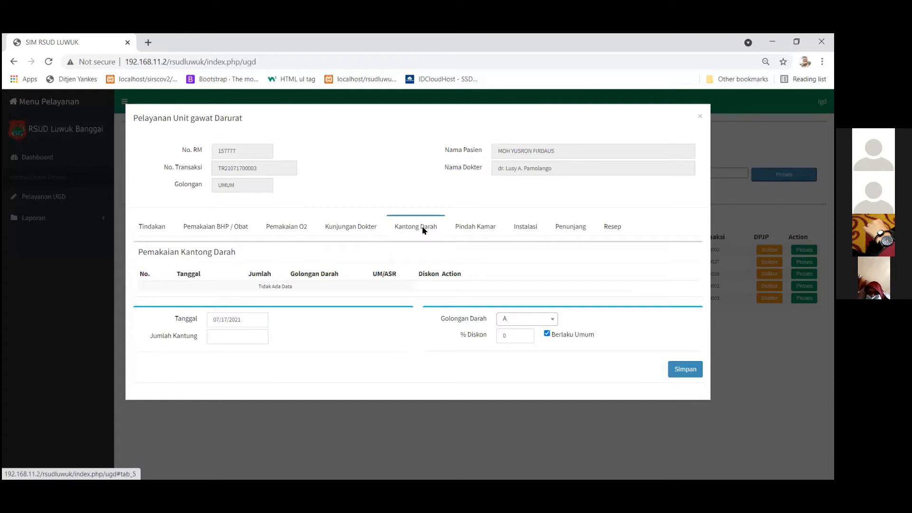
Look through the Pindah Kamar and Instalasi unit lists, keeping KAMAR BERSALIN as destination.
{"action": "left_click", "coordinate": [471, 229]}
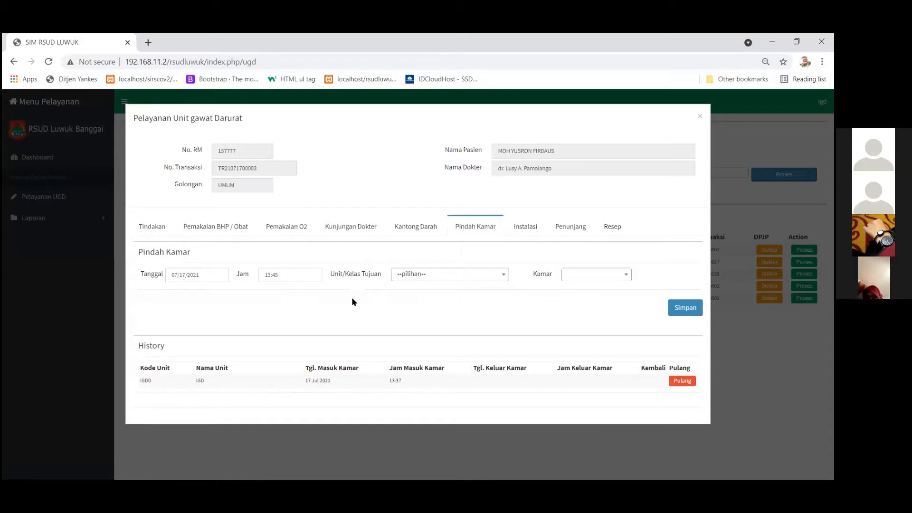
{"action": "left_click", "coordinate": [407, 276]}
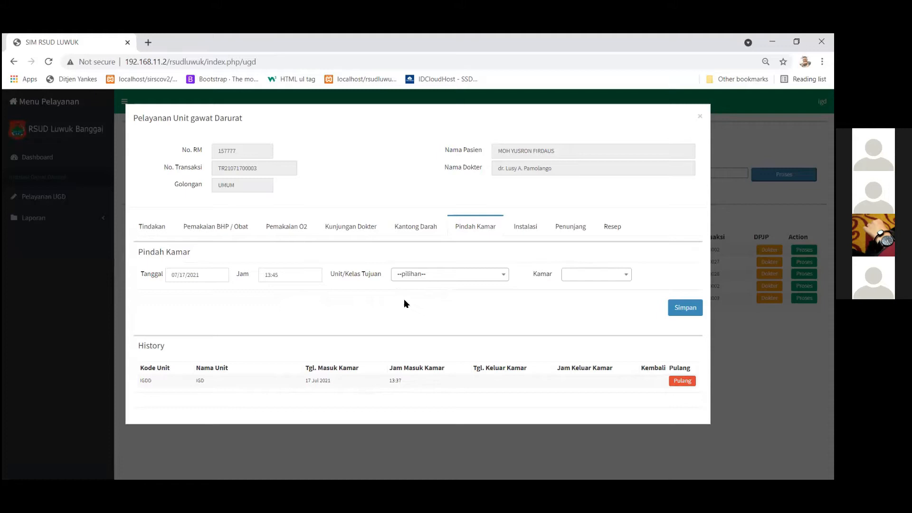
{"action": "left_click", "coordinate": [525, 227]}
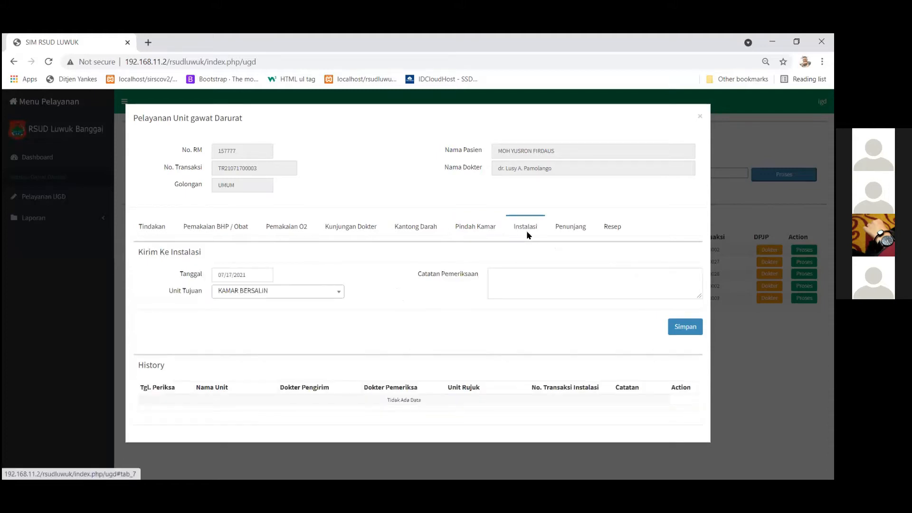
{"action": "left_click", "coordinate": [338, 294]}
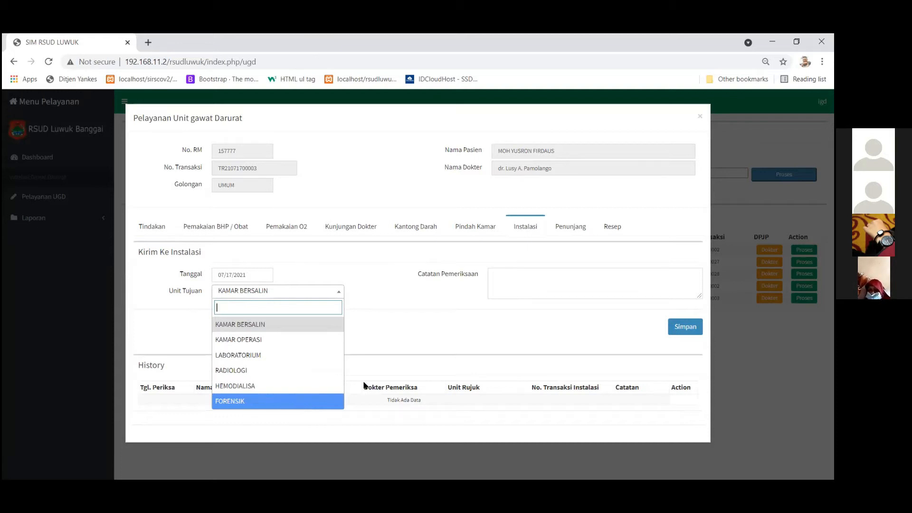
{"action": "left_click", "coordinate": [458, 349]}
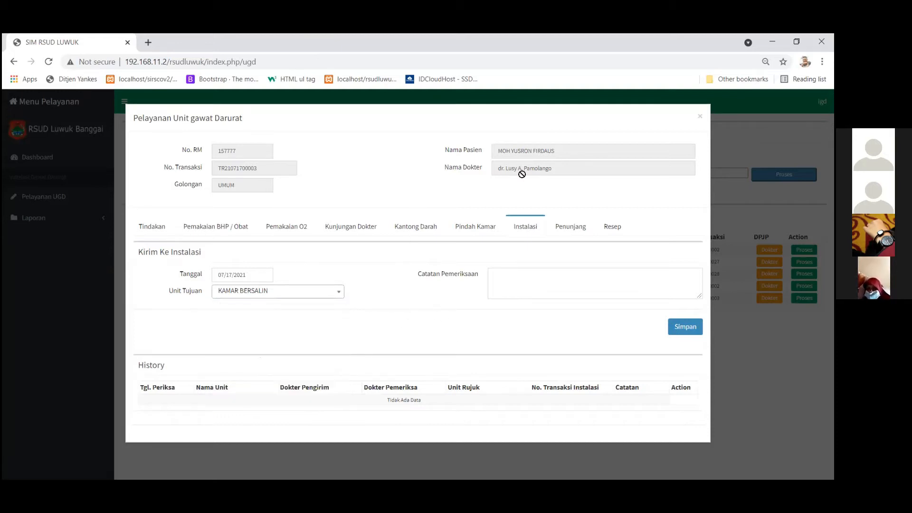
Check the Penunjang and Resep sections, then return to the Tindakan section.
{"action": "left_click", "coordinate": [571, 227]}
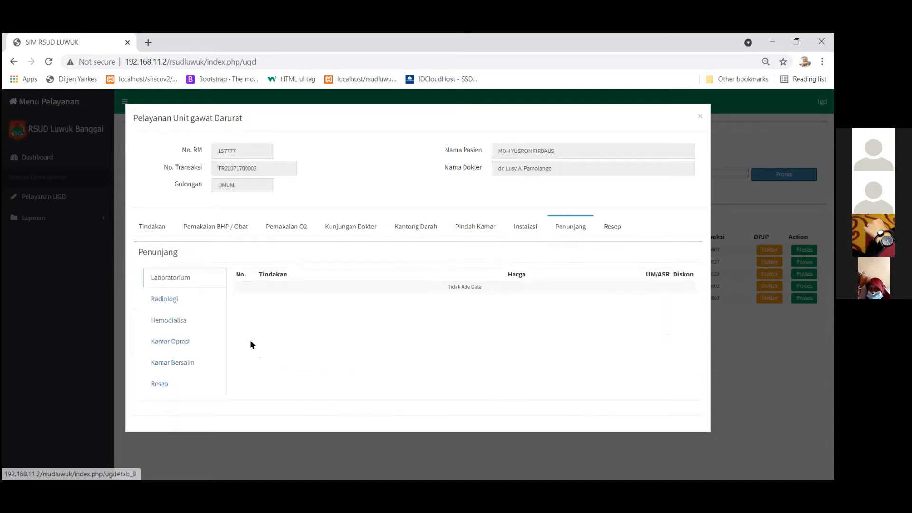
{"action": "left_click", "coordinate": [519, 233]}
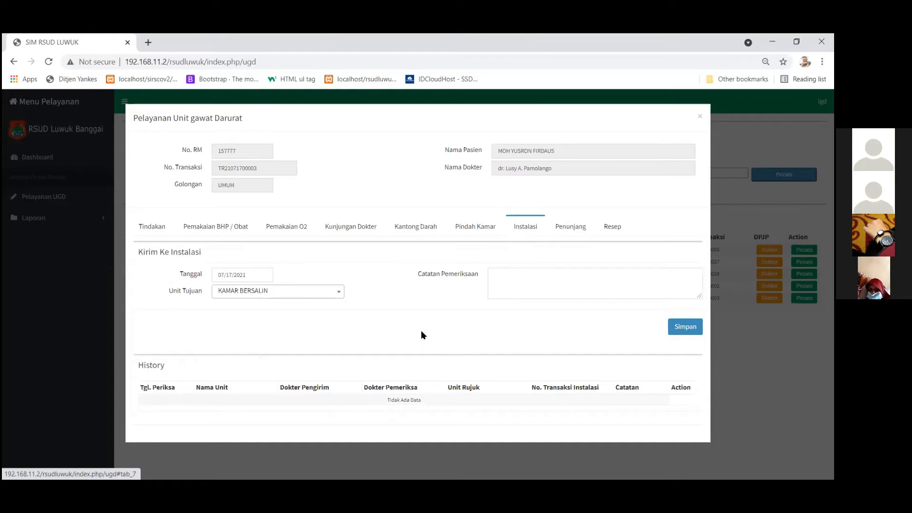
{"action": "left_click", "coordinate": [573, 228]}
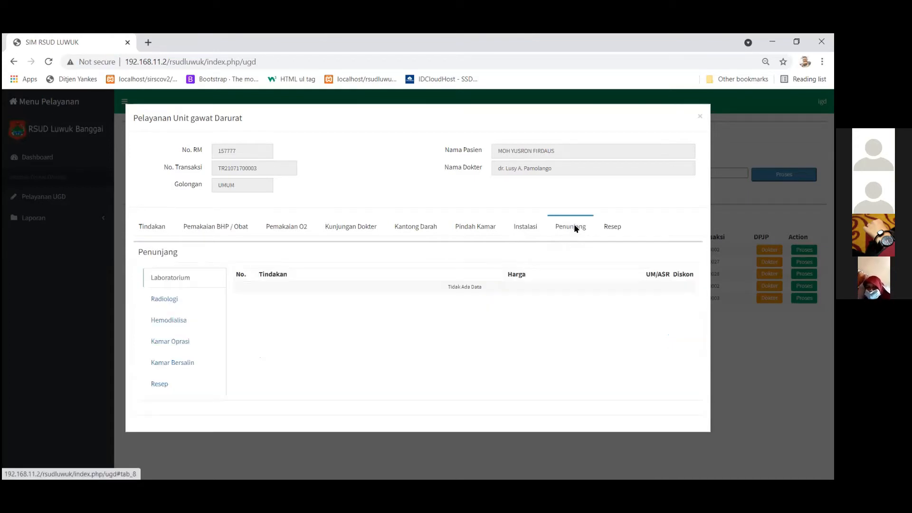
{"action": "left_click", "coordinate": [613, 228]}
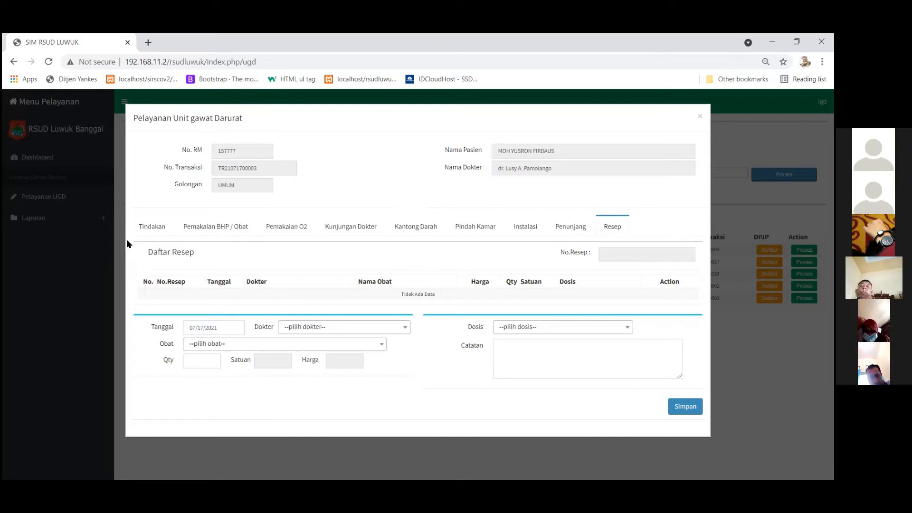
{"action": "left_click", "coordinate": [152, 227]}
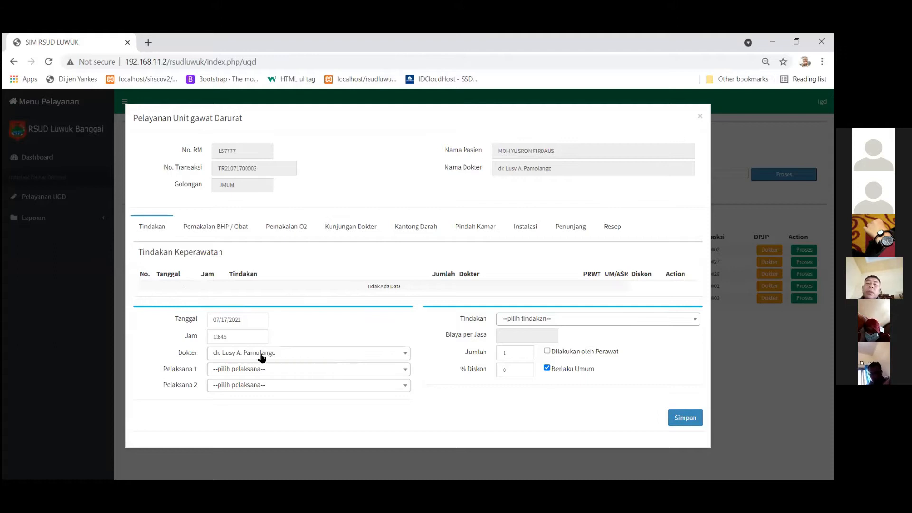
Set the first executing nurse and choose Pasang Infus as the procedure.
{"action": "left_click", "coordinate": [307, 370]}
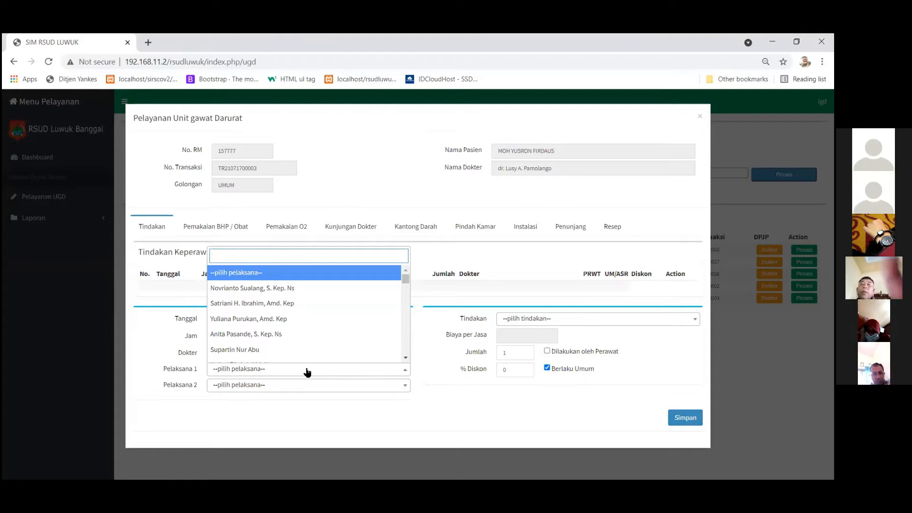
{"action": "type", "text": "alvi"}
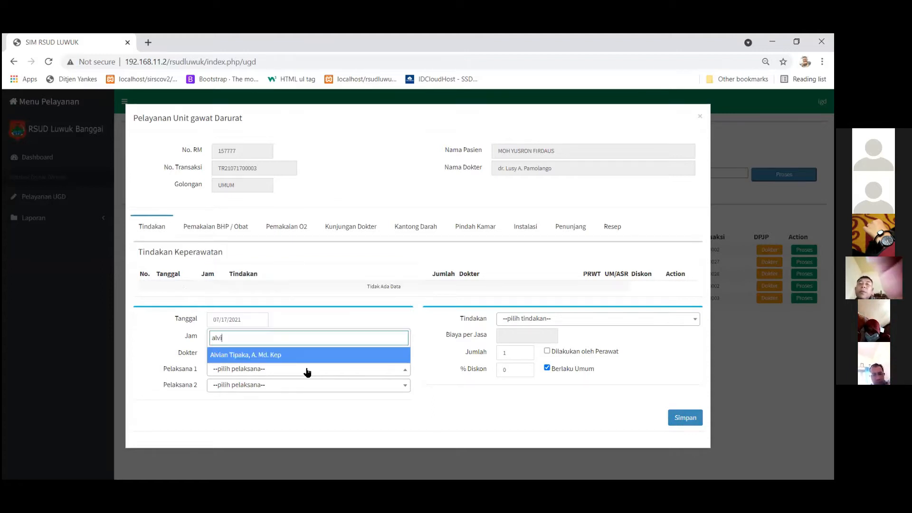
{"action": "left_click", "coordinate": [296, 355]}
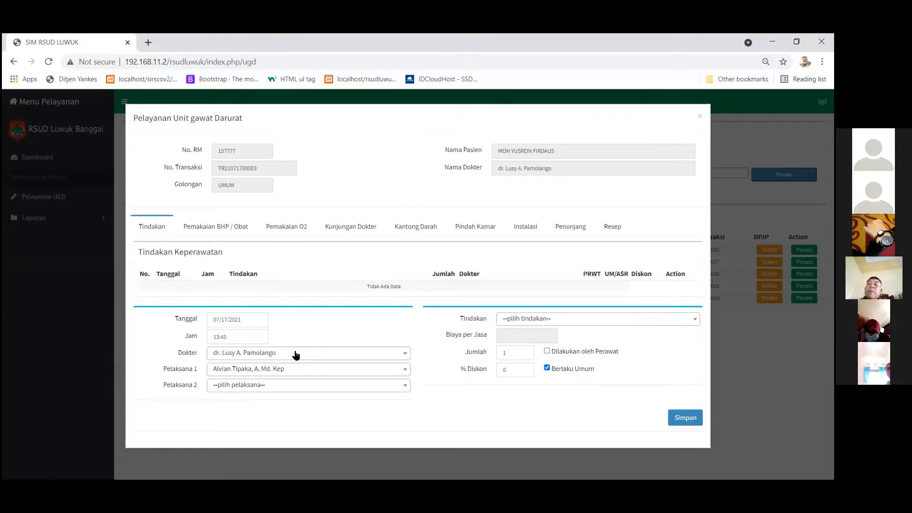
{"action": "left_click", "coordinate": [510, 319]}
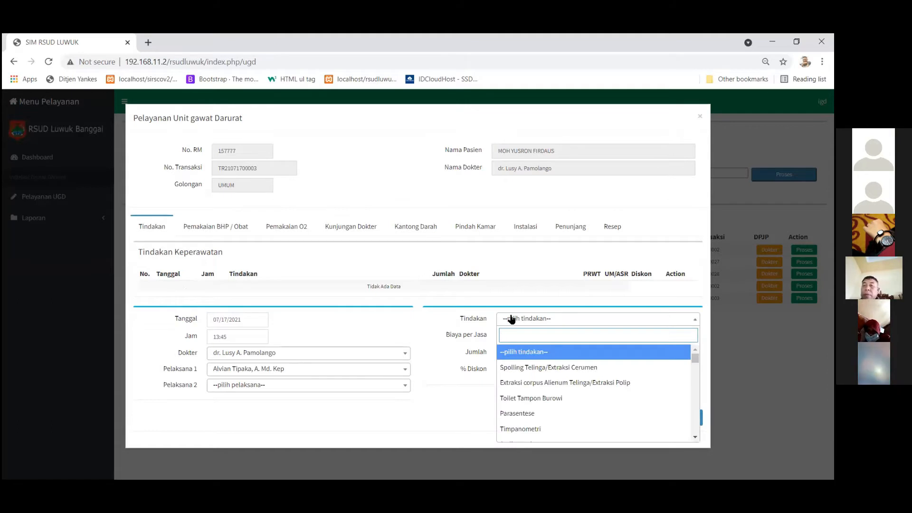
{"action": "type", "text": "inp"}
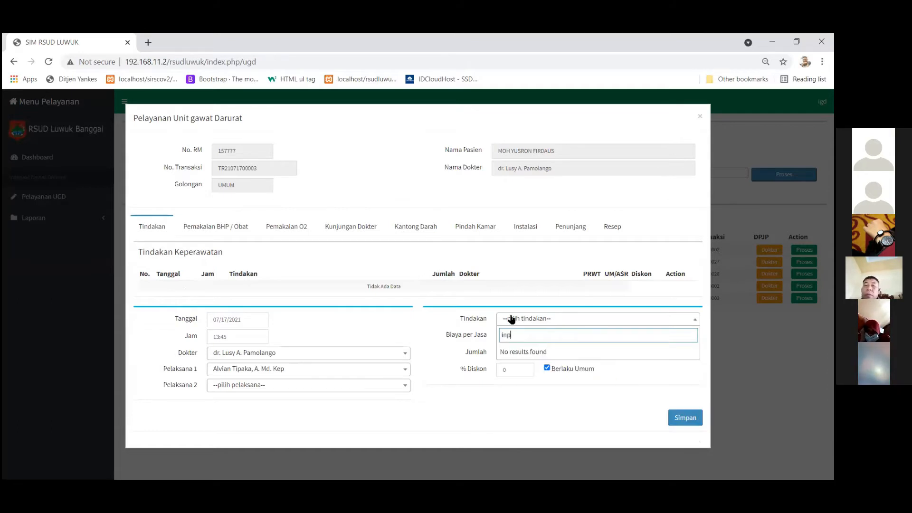
{"action": "key", "text": "BackSpace"}
{"action": "type", "text": "f"}
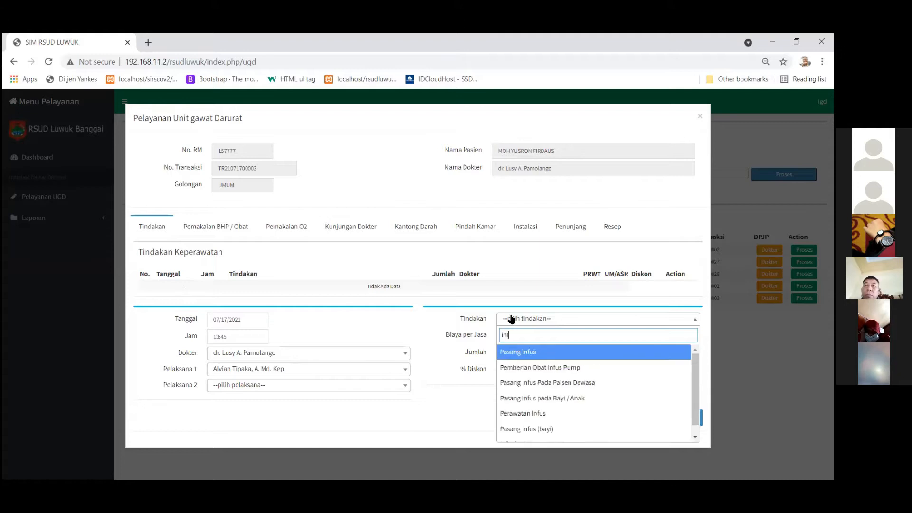
{"action": "left_click", "coordinate": [516, 354]}
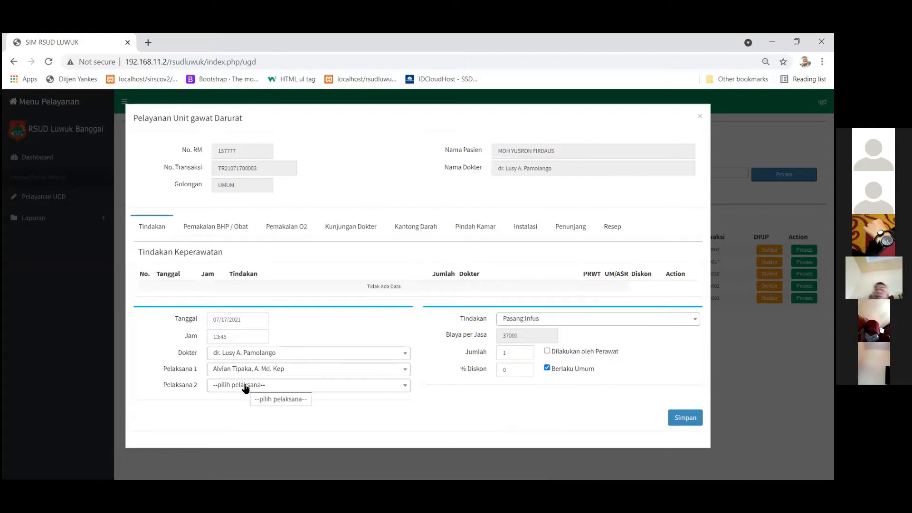
Set the second executing nurse, tick Dilakukan oleh Perawat, and save the procedure.
{"action": "left_click", "coordinate": [246, 386]}
{"action": "type", "text": "nuzu"}
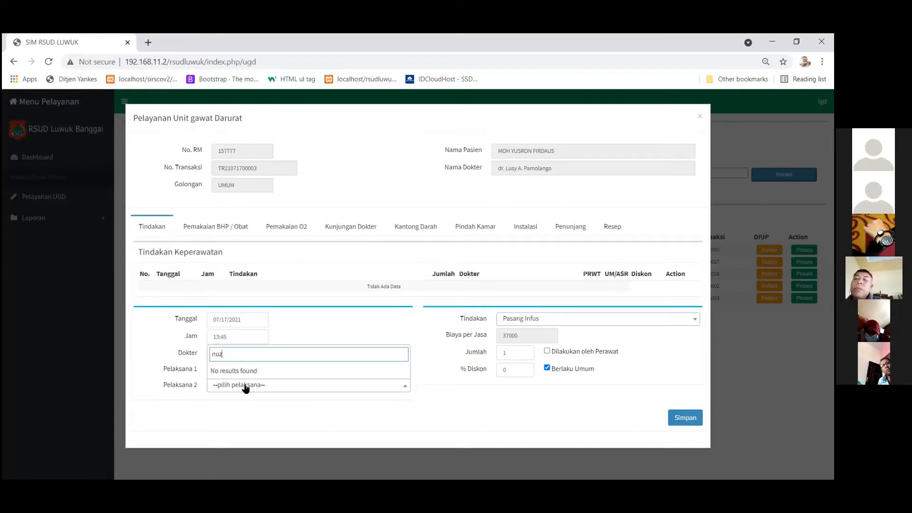
{"action": "key", "text": "BackSpace"}
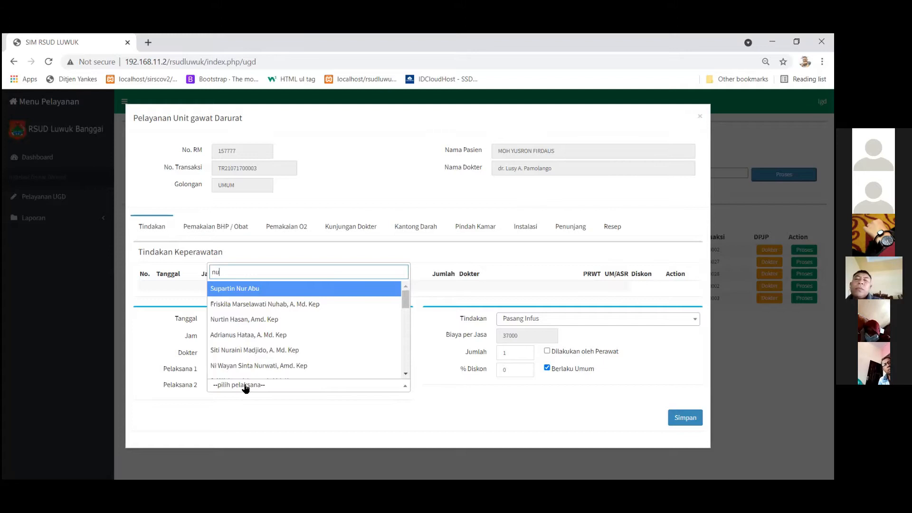
{"action": "type", "text": "r"}
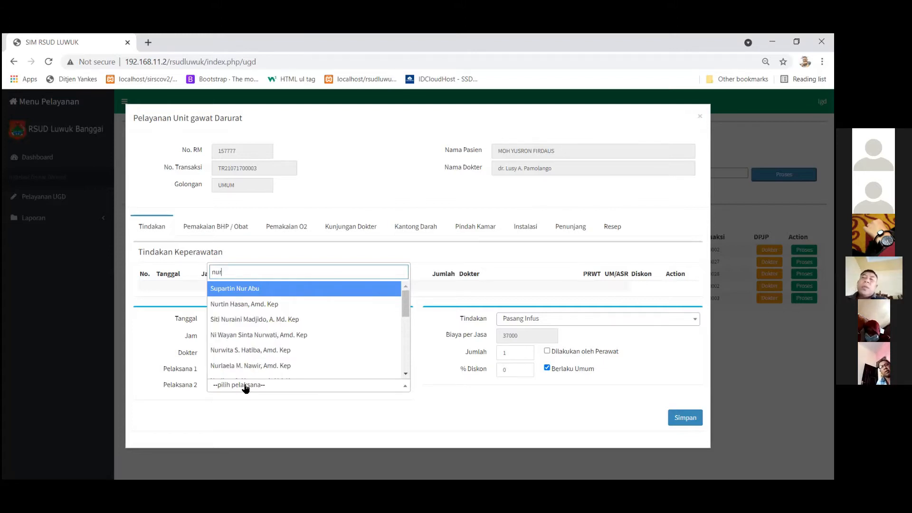
{"action": "left_click", "coordinate": [266, 350]}
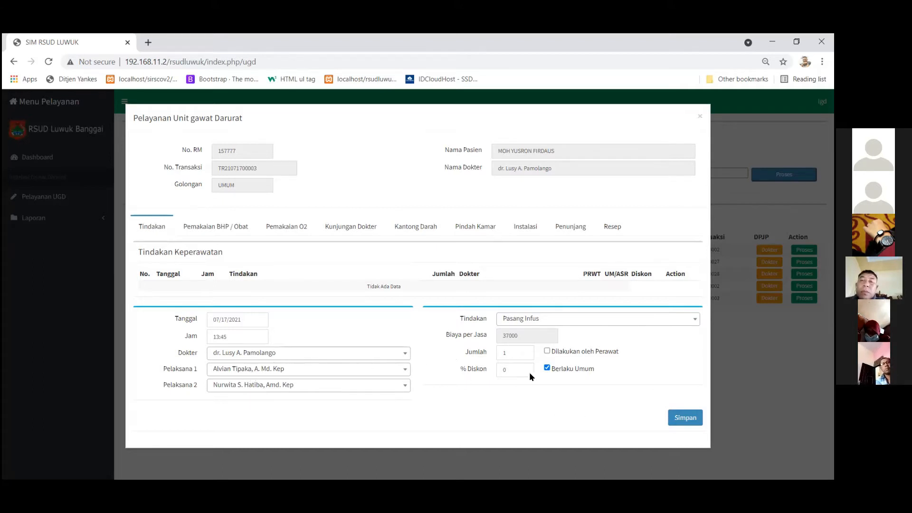
{"action": "left_click", "coordinate": [548, 351]}
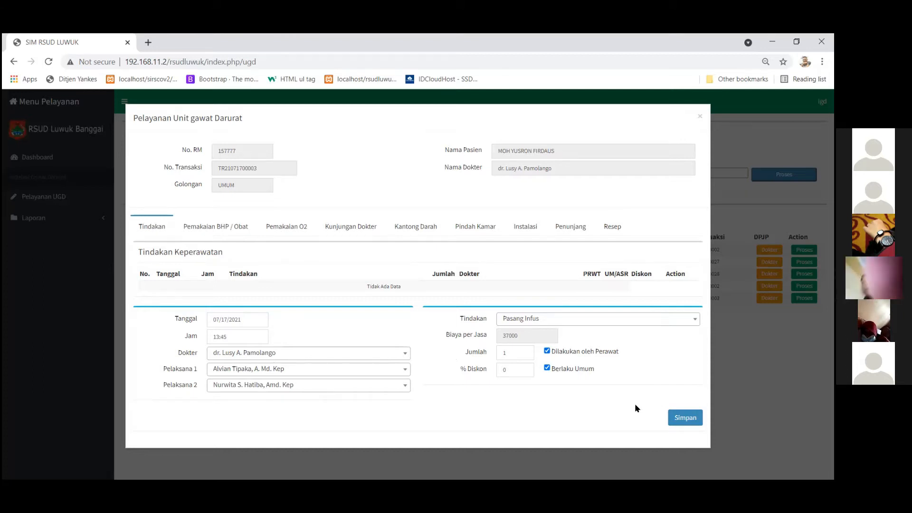
{"action": "left_click", "coordinate": [685, 417]}
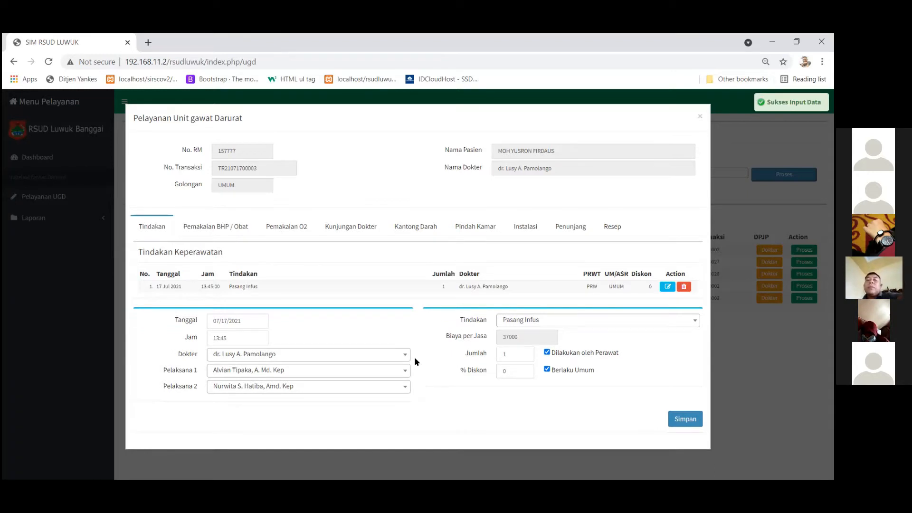
Add and save an EKG (Elektro Kardiografi) procedure.
{"action": "left_click", "coordinate": [536, 323]}
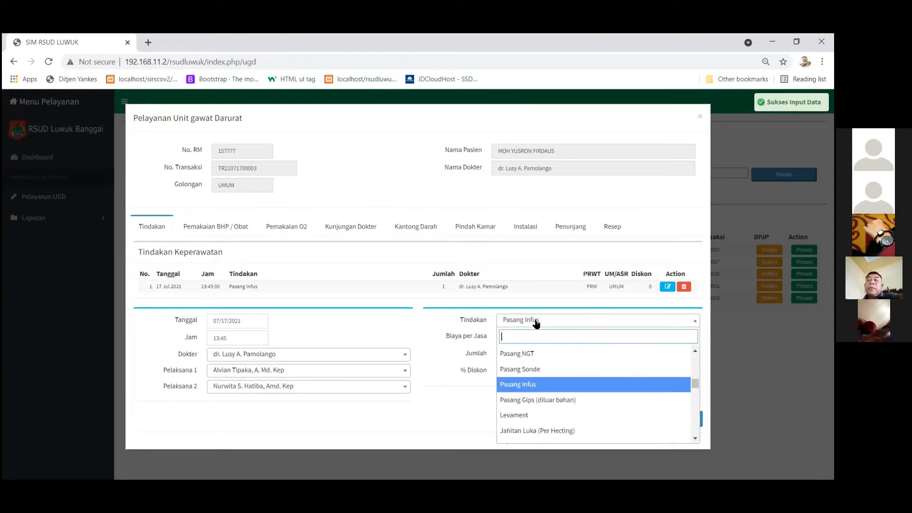
{"action": "type", "text": "ekg"}
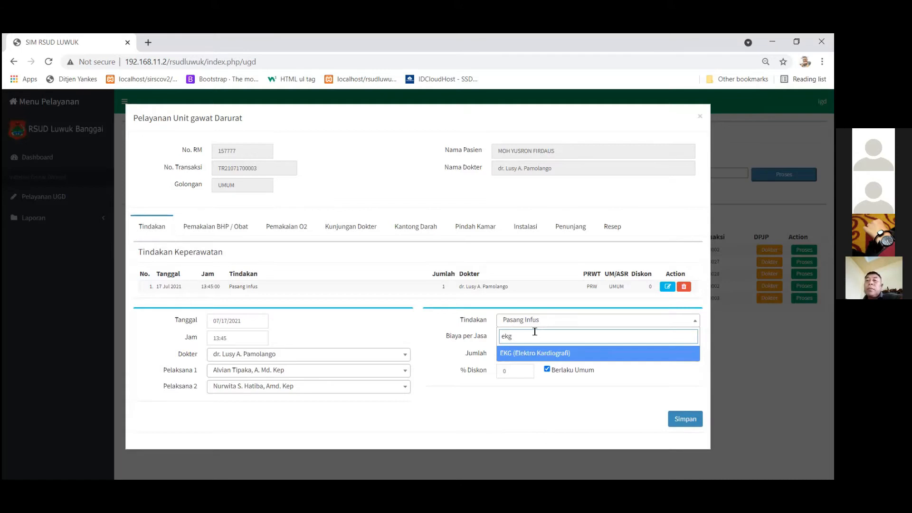
{"action": "left_click", "coordinate": [517, 355]}
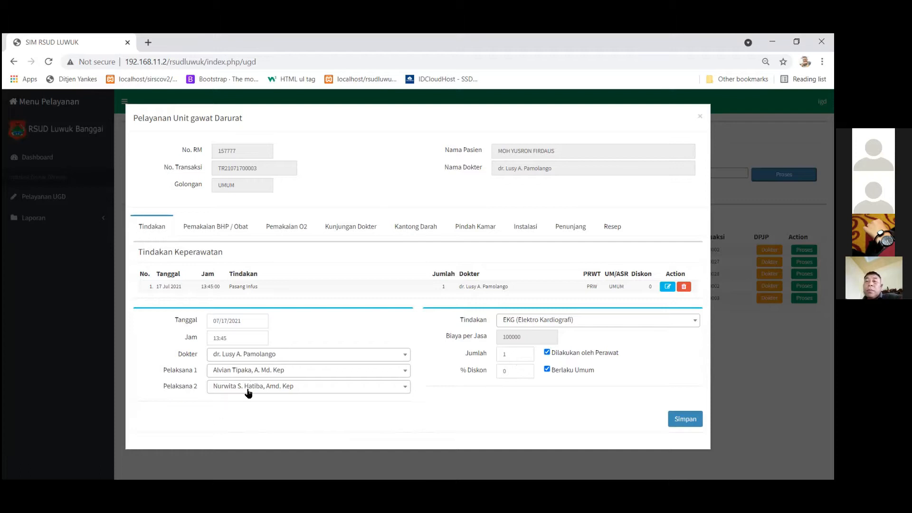
{"action": "left_click", "coordinate": [685, 419]}
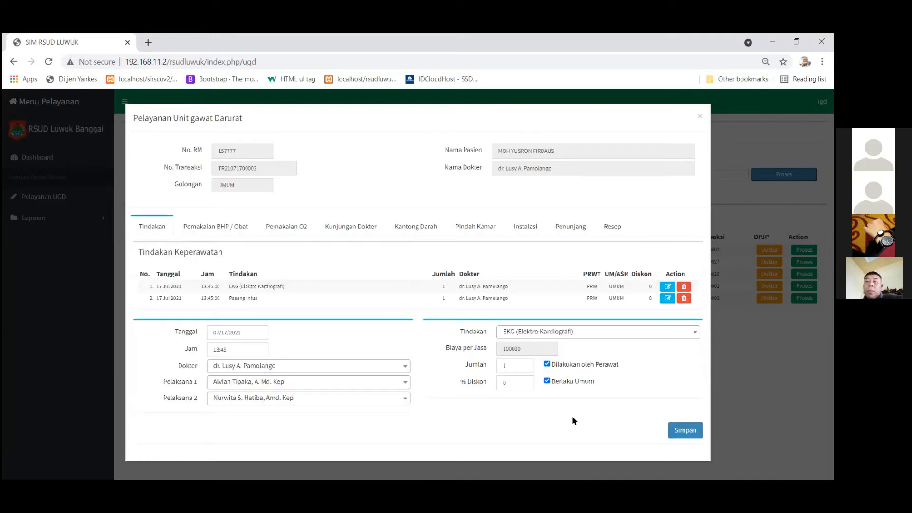
Add a Skin Test procedure with a different first nurse and save it.
{"action": "left_click", "coordinate": [580, 335]}
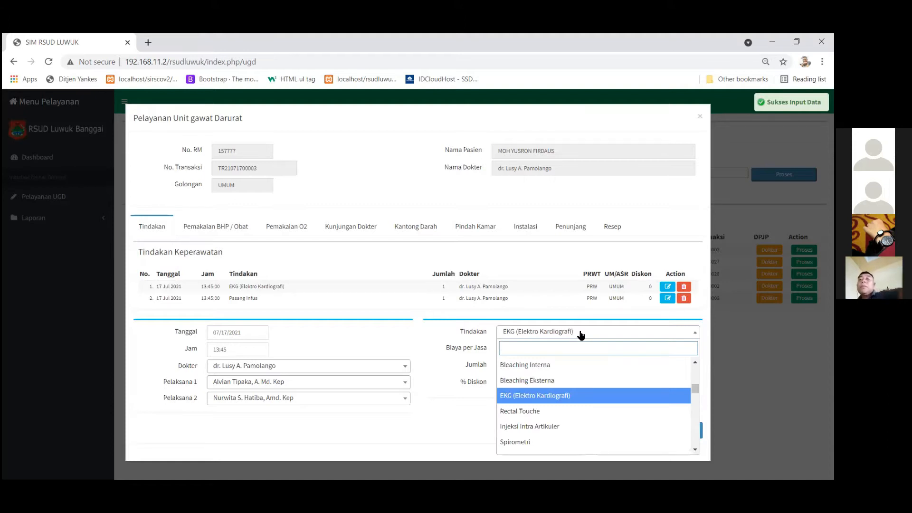
{"action": "type", "text": "ke"}
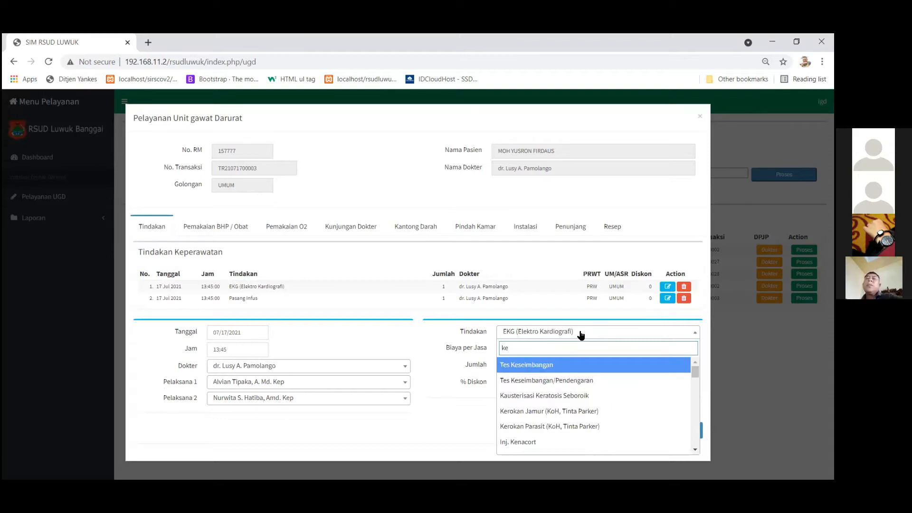
{"action": "key", "text": "BackSpace"}
{"action": "type", "text": "in"}
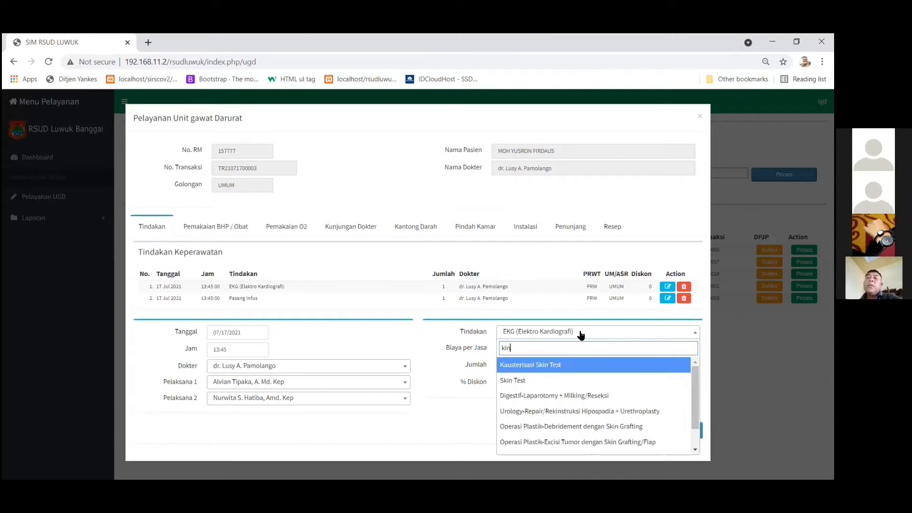
{"action": "left_click", "coordinate": [551, 380]}
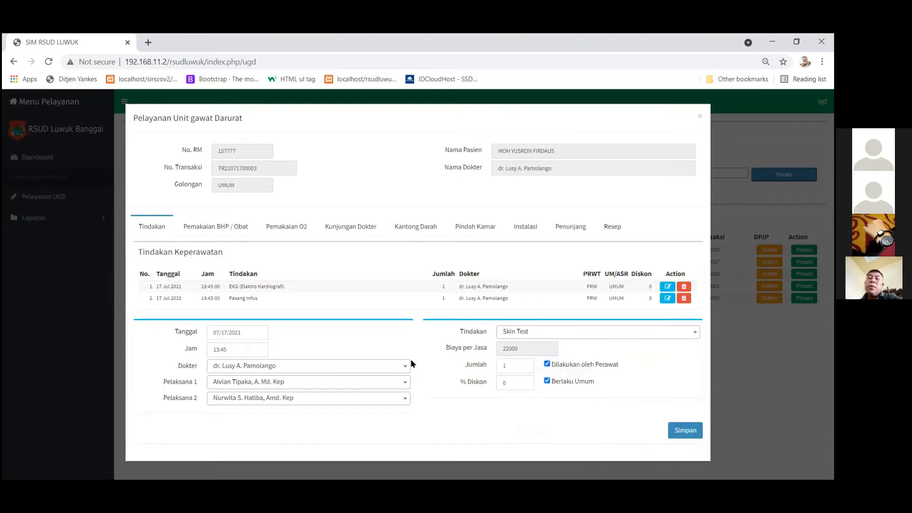
{"action": "left_click", "coordinate": [321, 383]}
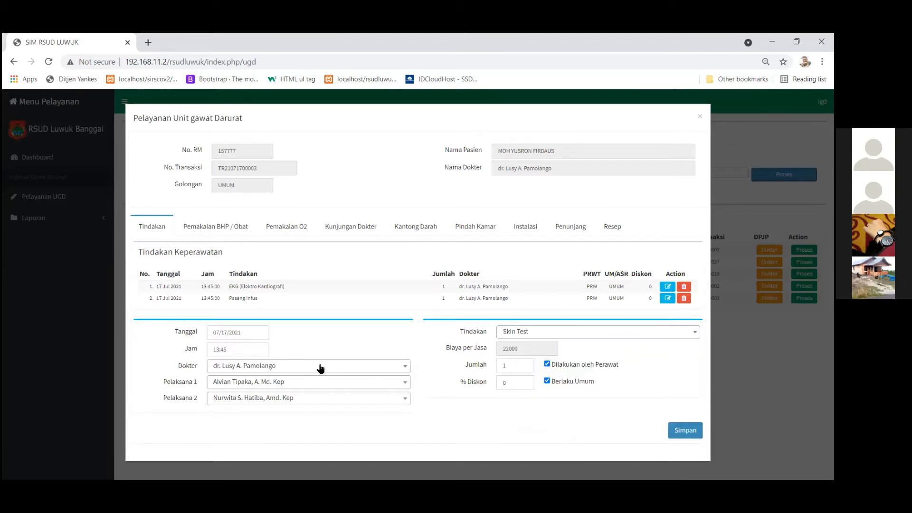
{"action": "left_click", "coordinate": [315, 347]}
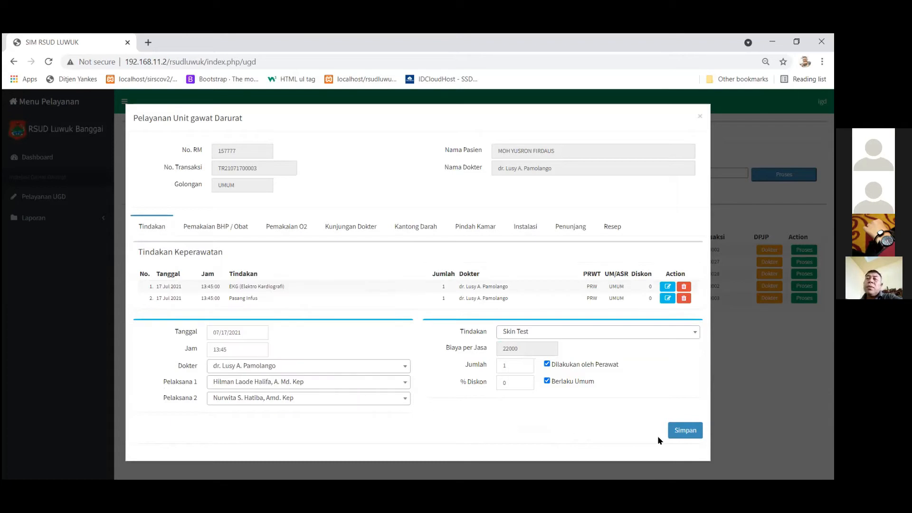
{"action": "left_click", "coordinate": [675, 431]}
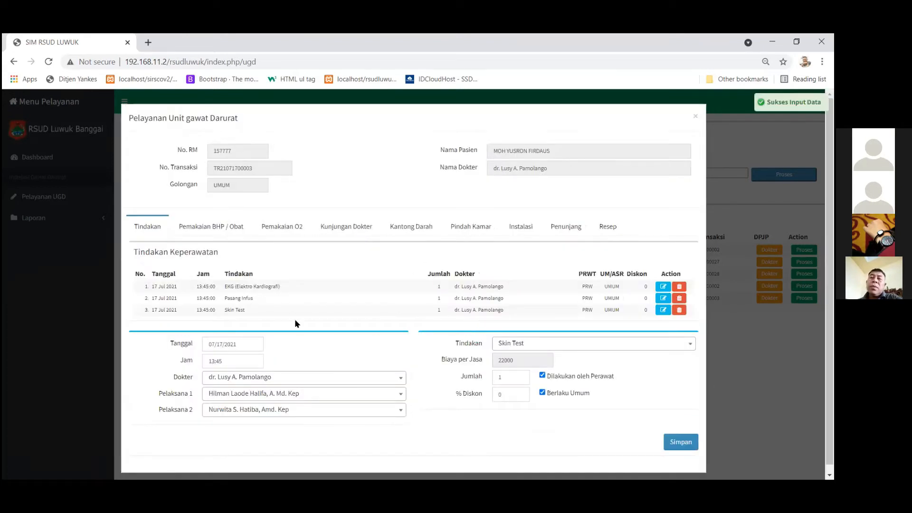
Delete the Skin Test row from the nursing procedures list.
{"action": "left_click", "coordinate": [680, 313]}
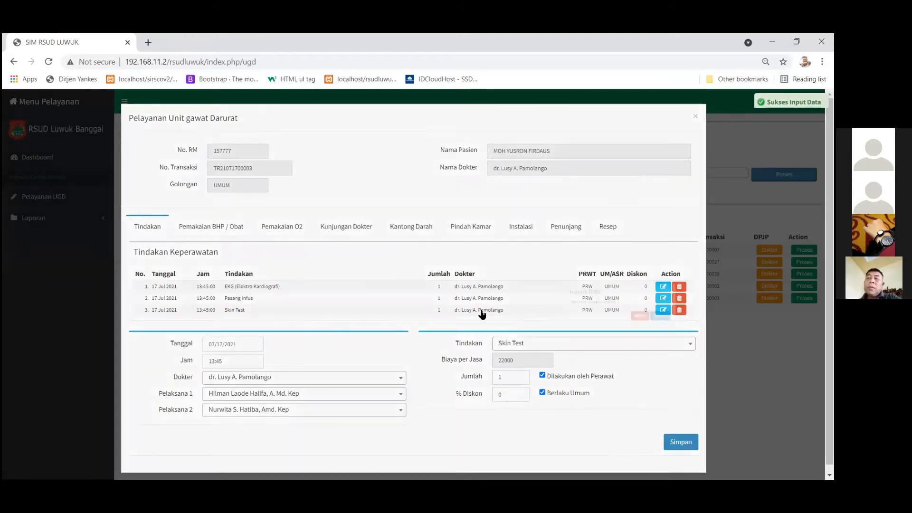
{"action": "left_click", "coordinate": [487, 308]}
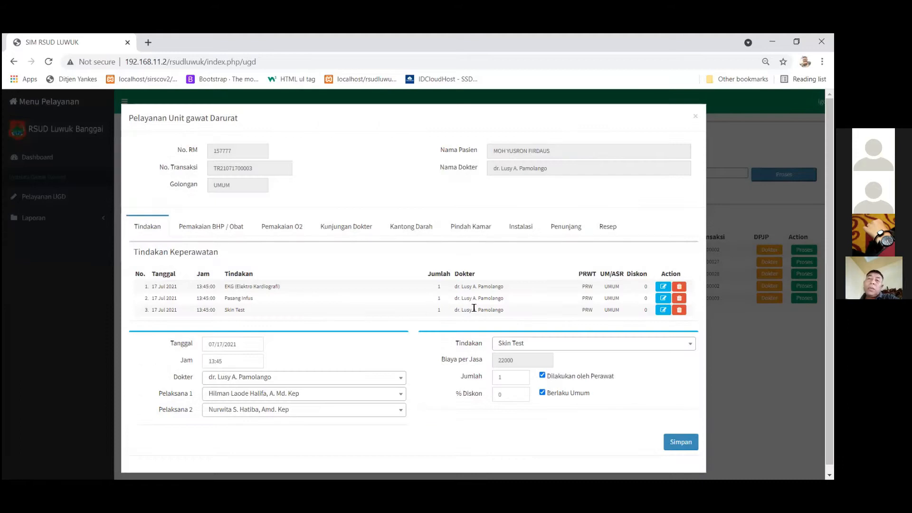
{"action": "left_click", "coordinate": [681, 313]}
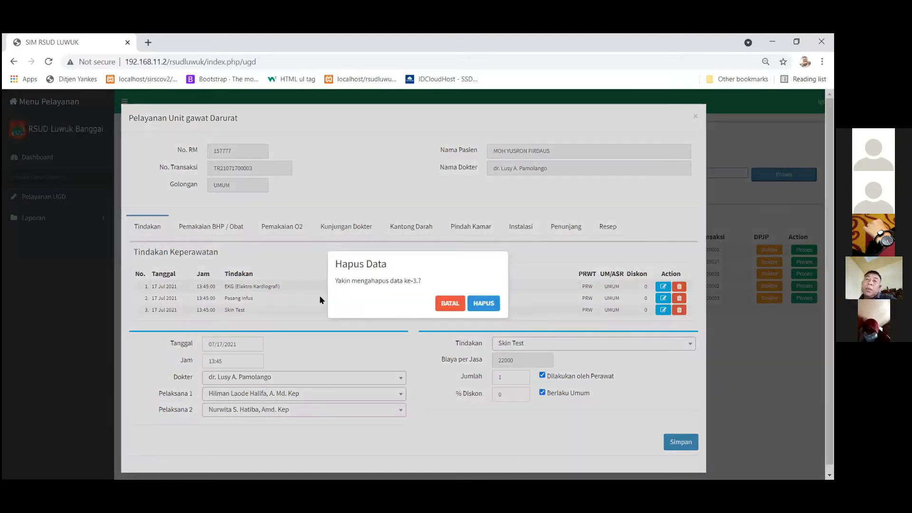
{"action": "left_click", "coordinate": [484, 303]}
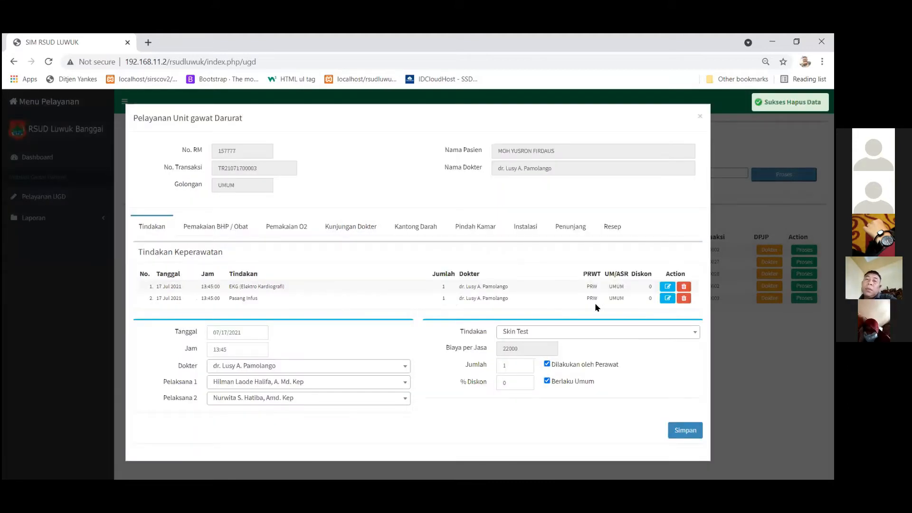
Edit and re-save the Pasang Infus entry, then switch to Pemakaian BHP / Obat.
{"action": "left_click", "coordinate": [665, 299]}
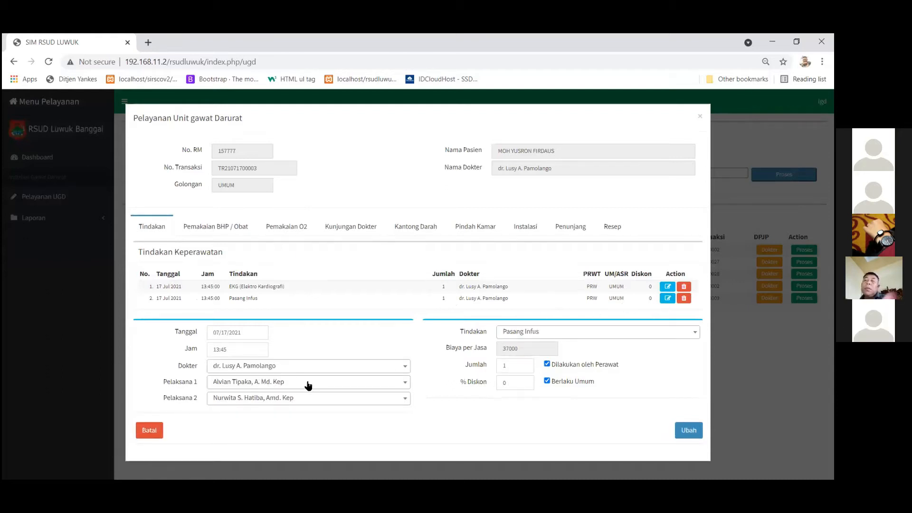
{"action": "left_click", "coordinate": [336, 401]}
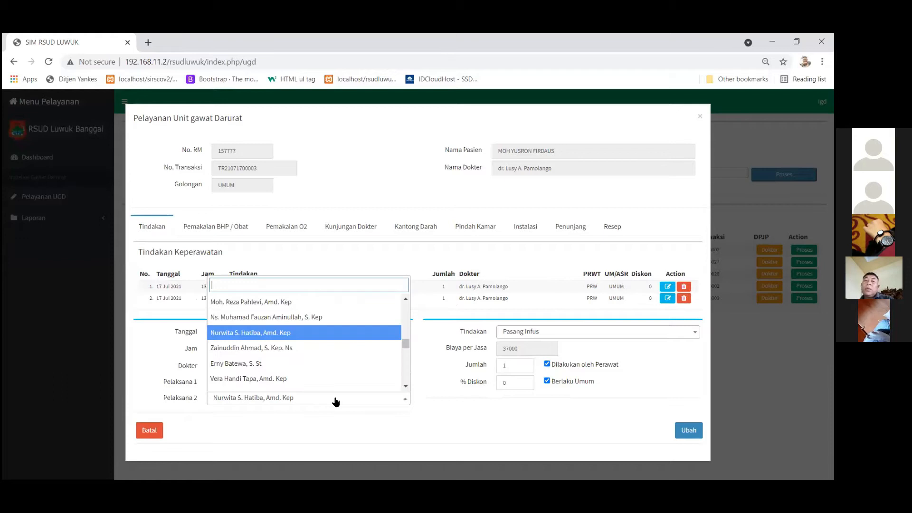
{"action": "left_click", "coordinate": [693, 434]}
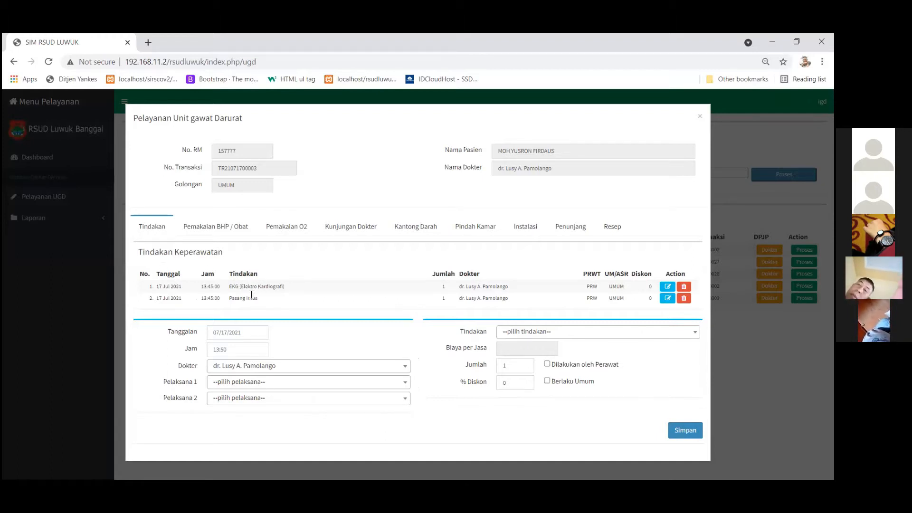
{"action": "left_click", "coordinate": [227, 231]}
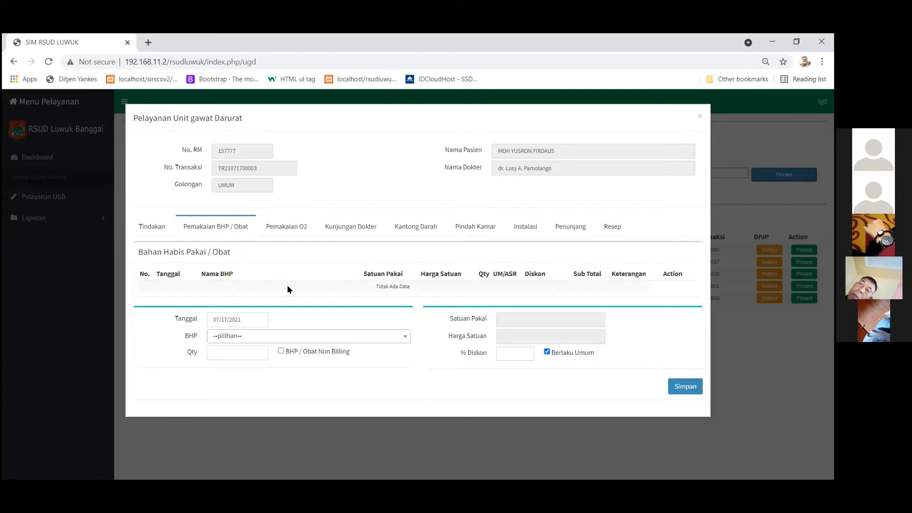
{"action": "left_click", "coordinate": [618, 226]}
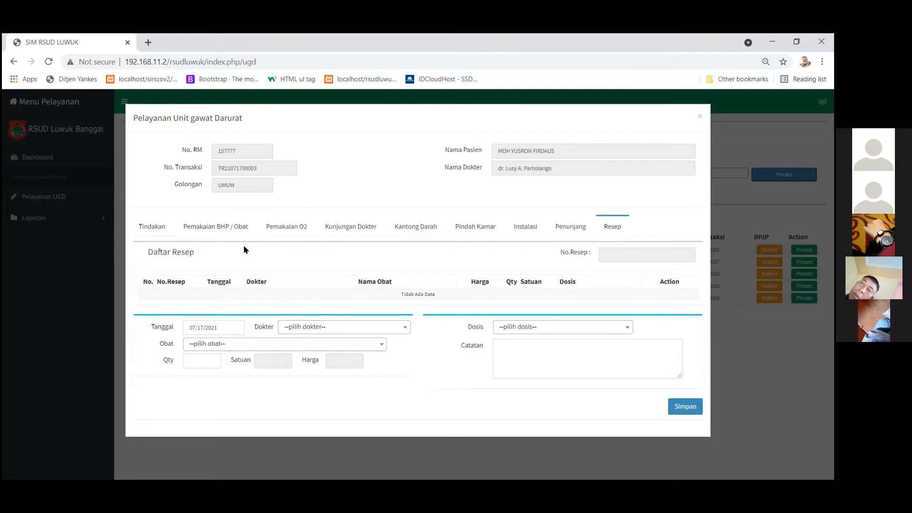
Add Kapas with quantity 5 as a consumable in Pemakaian BHP / Obat.
{"action": "left_click", "coordinate": [221, 228]}
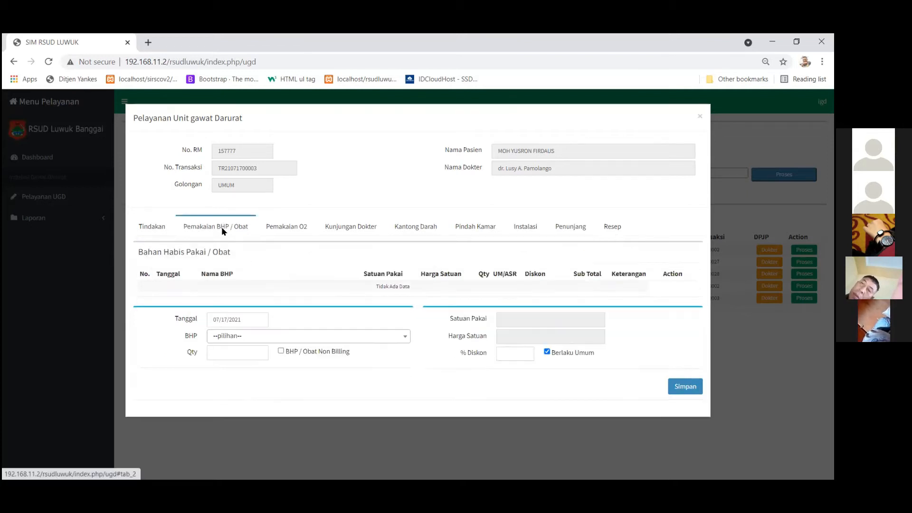
{"action": "left_click", "coordinate": [247, 340]}
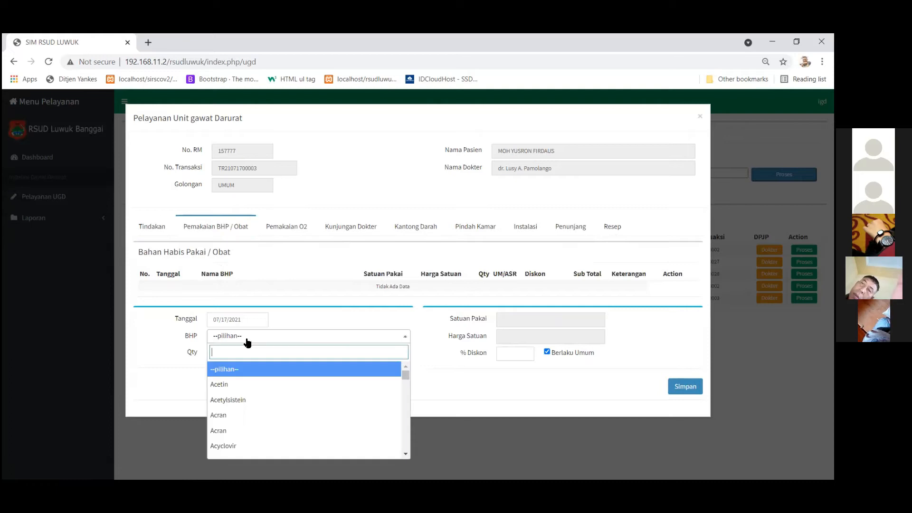
{"action": "type", "text": "kapas"}
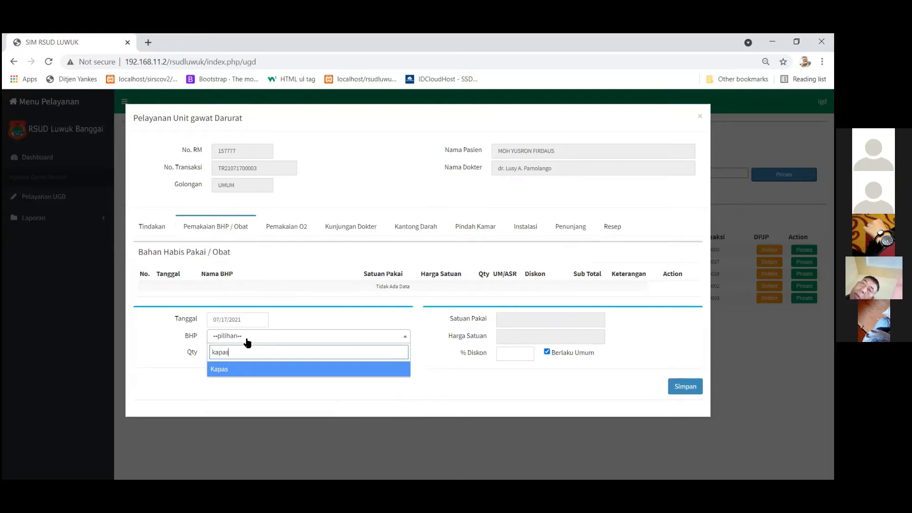
{"action": "left_click", "coordinate": [228, 371]}
{"action": "left_click", "coordinate": [218, 354]}
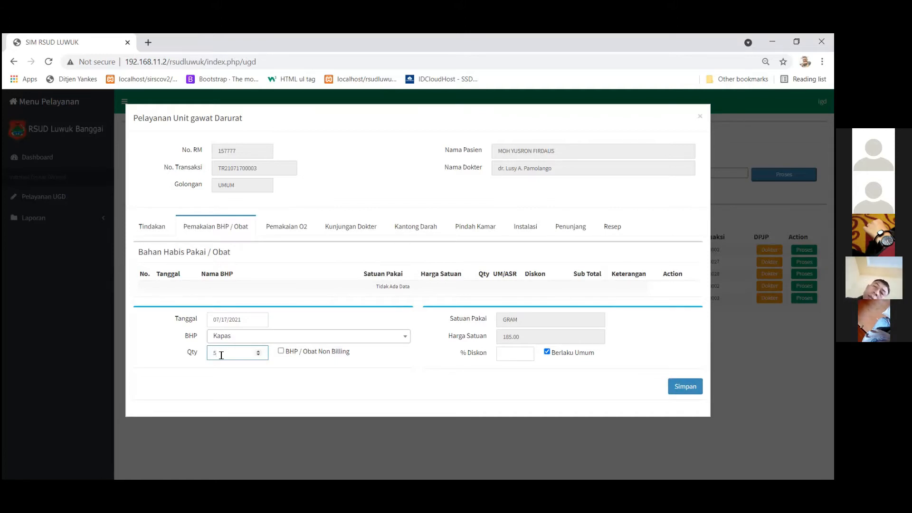
{"action": "left_click", "coordinate": [239, 388]}
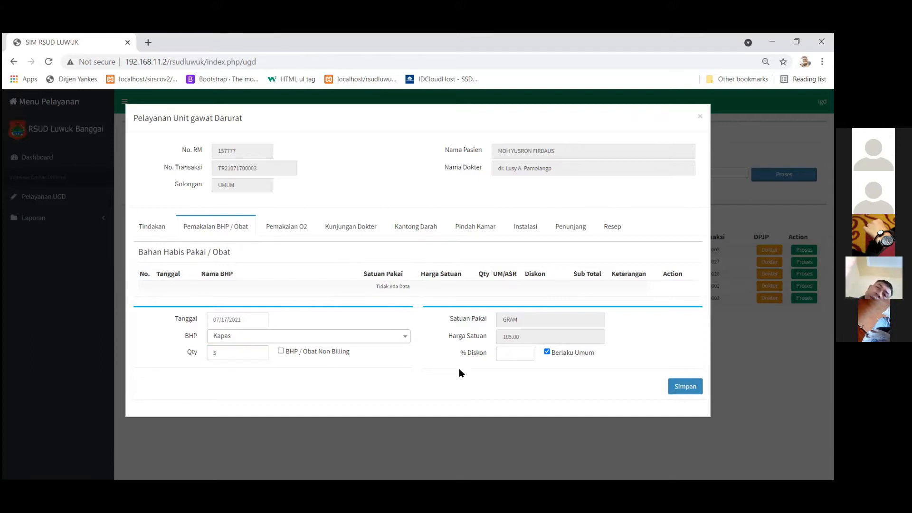
{"action": "left_click", "coordinate": [680, 388]}
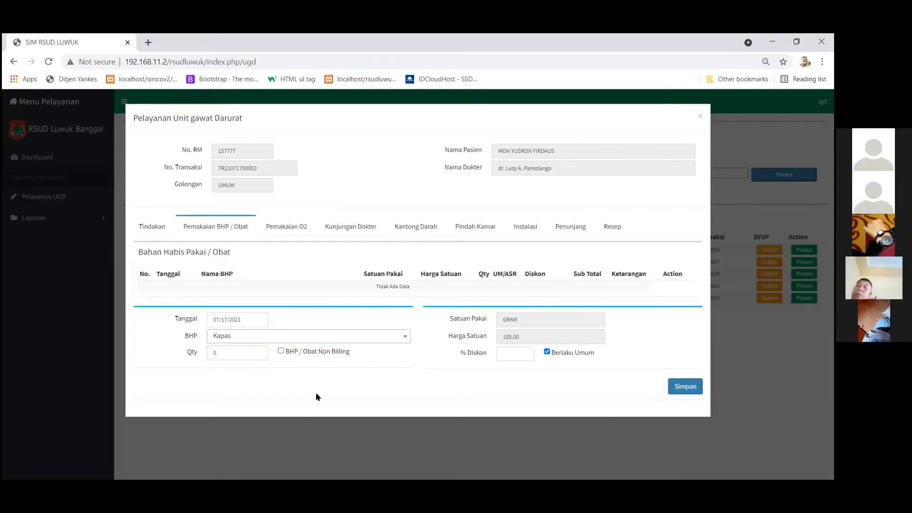
Add Alkohol Swab with quantity 1 as the second consumable entry.
{"action": "left_click", "coordinate": [300, 351]}
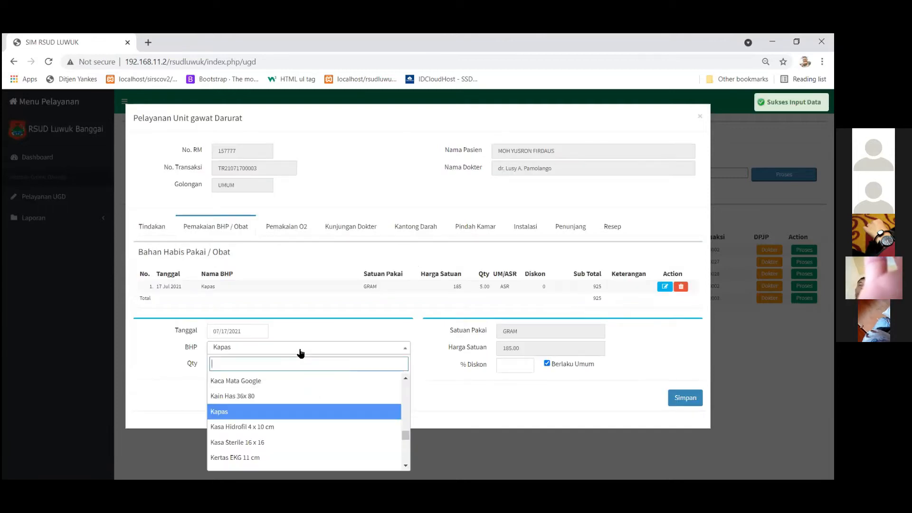
{"action": "type", "text": "alk"}
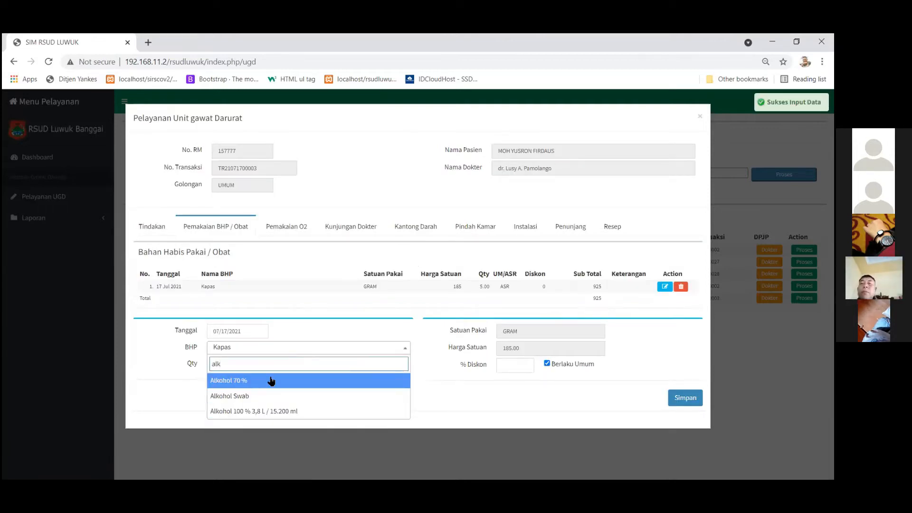
{"action": "left_click", "coordinate": [250, 396]}
{"action": "key", "text": "Tab"}
{"action": "type", "text": "1"}
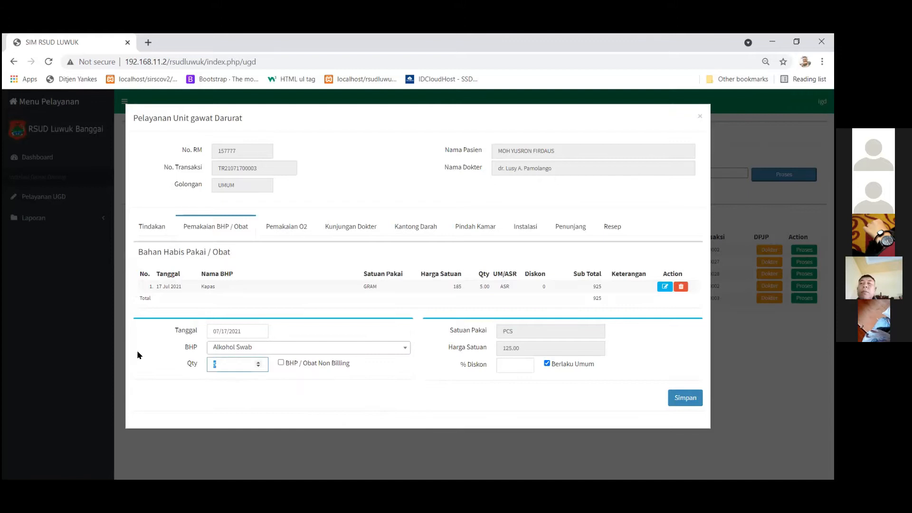
{"action": "left_click", "coordinate": [685, 398]}
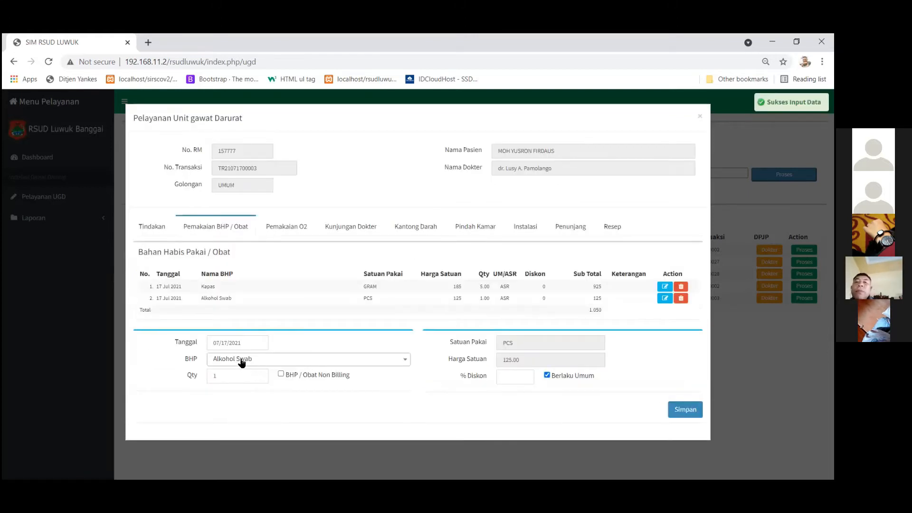
Add Kasa Sterile 16 x 16 with quantity 1 (117) as the third consumable entry.
{"action": "left_click", "coordinate": [241, 361]}
{"action": "type", "text": "han"}
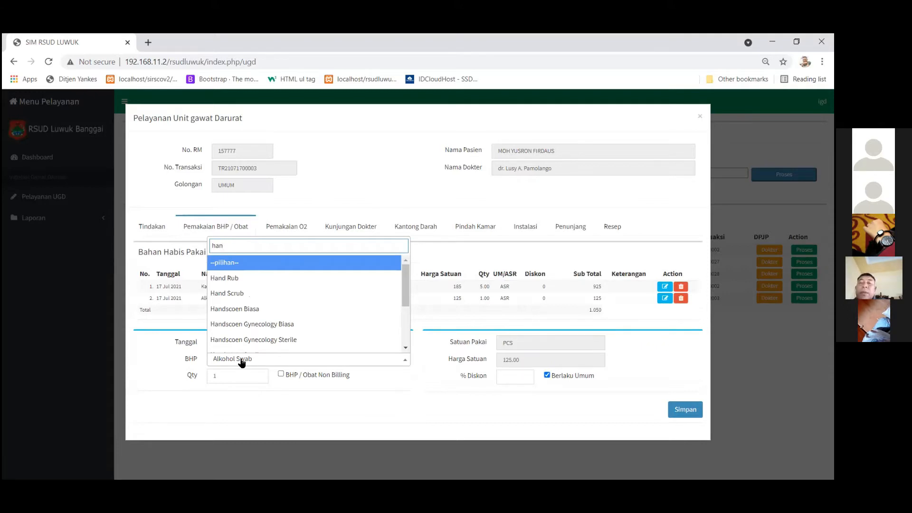
{"action": "left_click", "coordinate": [237, 421]}
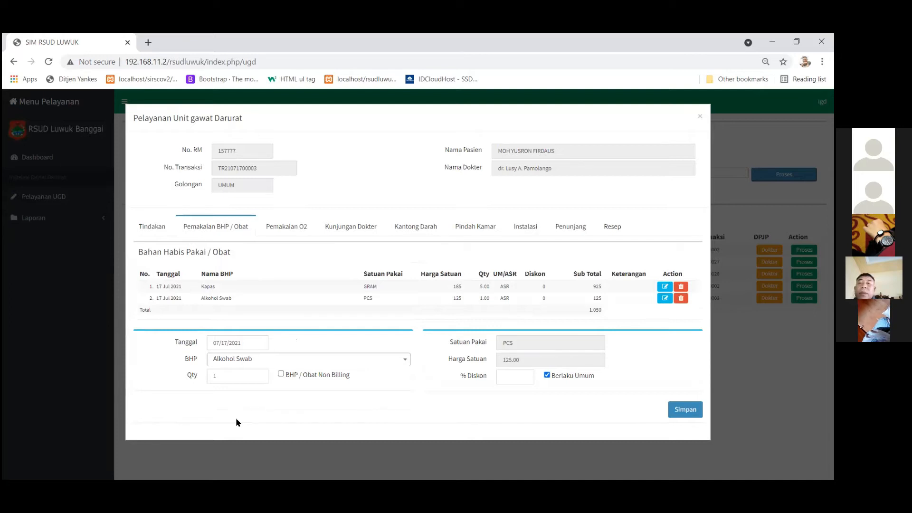
{"action": "left_click", "coordinate": [240, 361]}
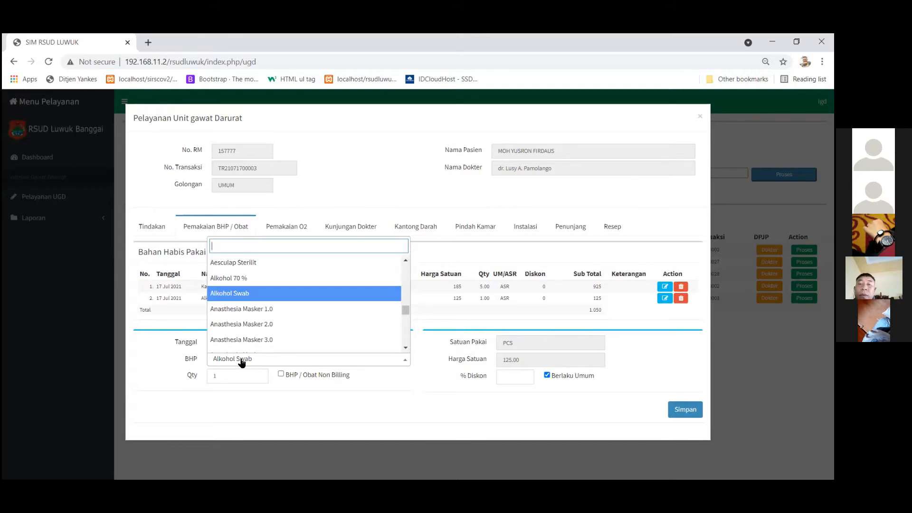
{"action": "type", "text": "ka"}
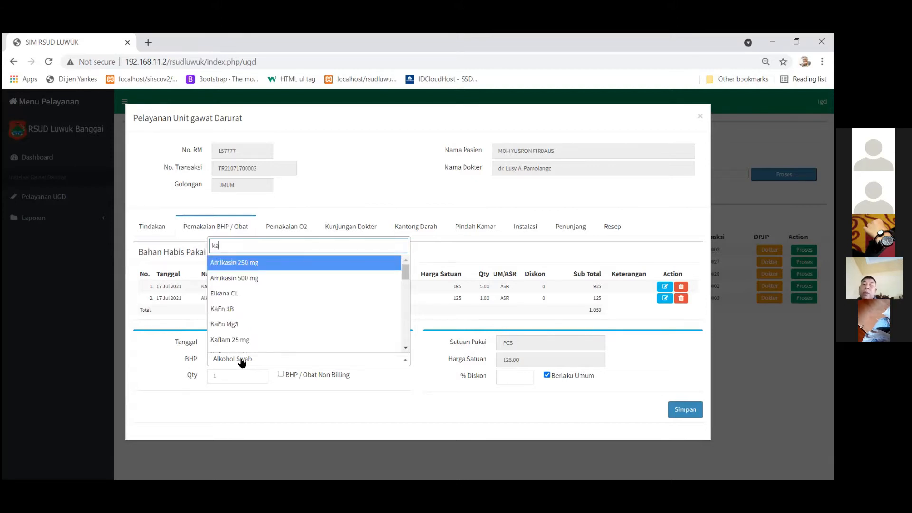
{"action": "type", "text": "sa"}
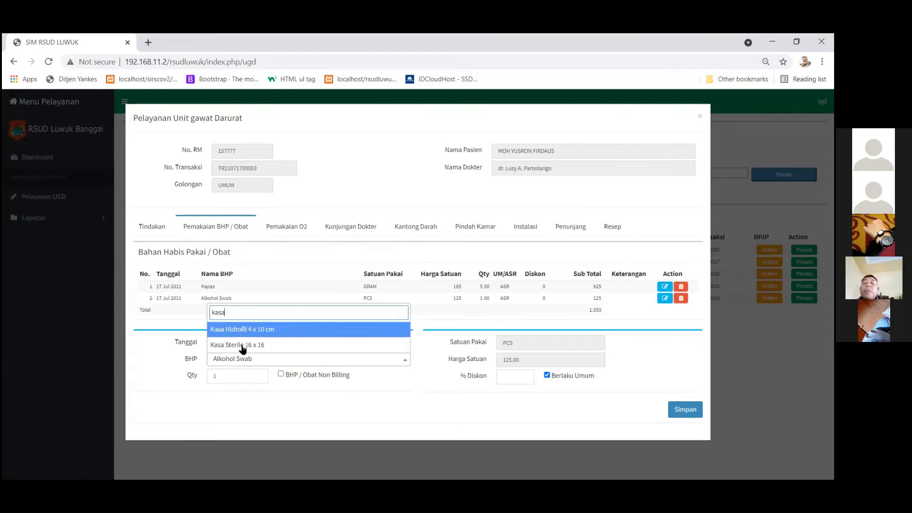
{"action": "left_click", "coordinate": [243, 345]}
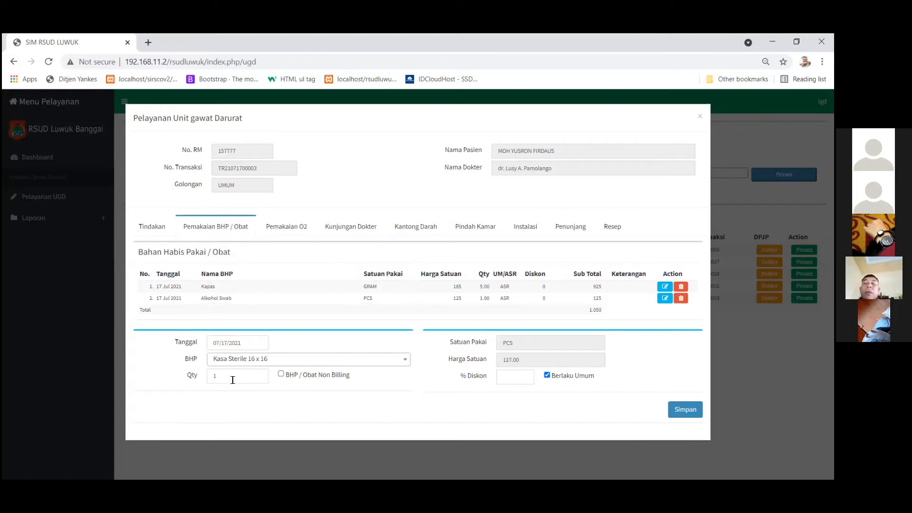
{"action": "left_click", "coordinate": [682, 409]}
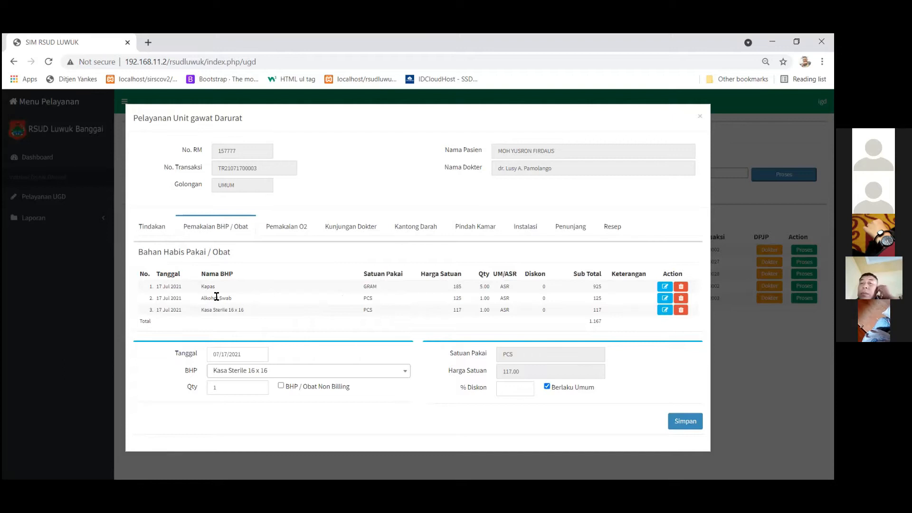
{"action": "left_click", "coordinate": [613, 227]}
{"action": "left_click", "coordinate": [212, 230]}
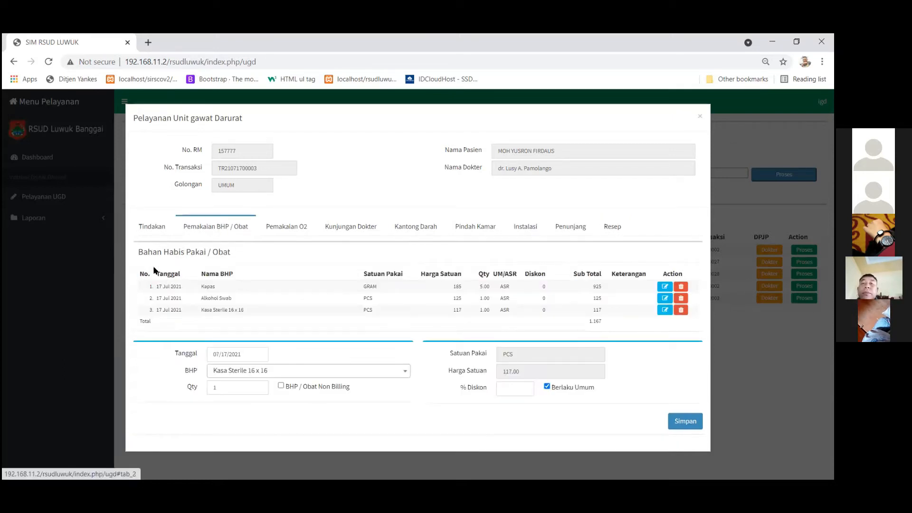
Record an oxygen usage entry of 20 litres in Pemakaian O2.
{"action": "left_click", "coordinate": [288, 229]}
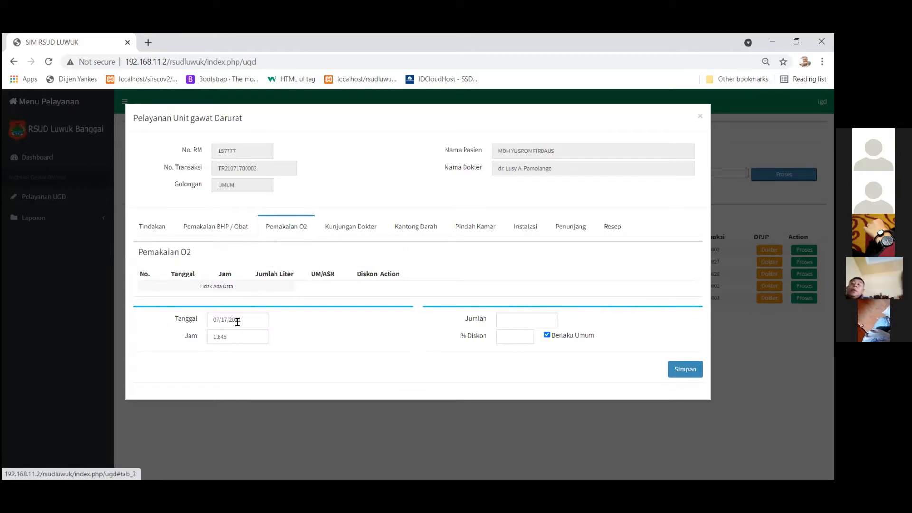
{"action": "left_click", "coordinate": [510, 318]}
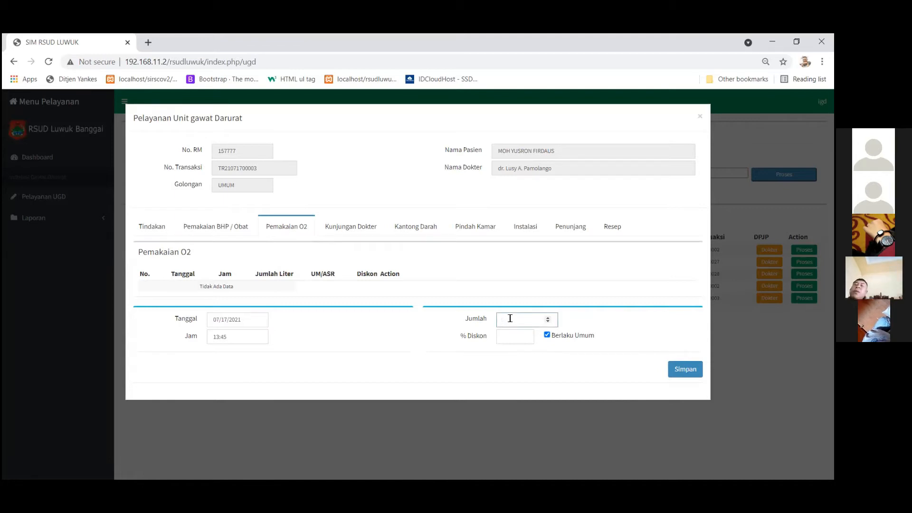
{"action": "type", "text": "2"}
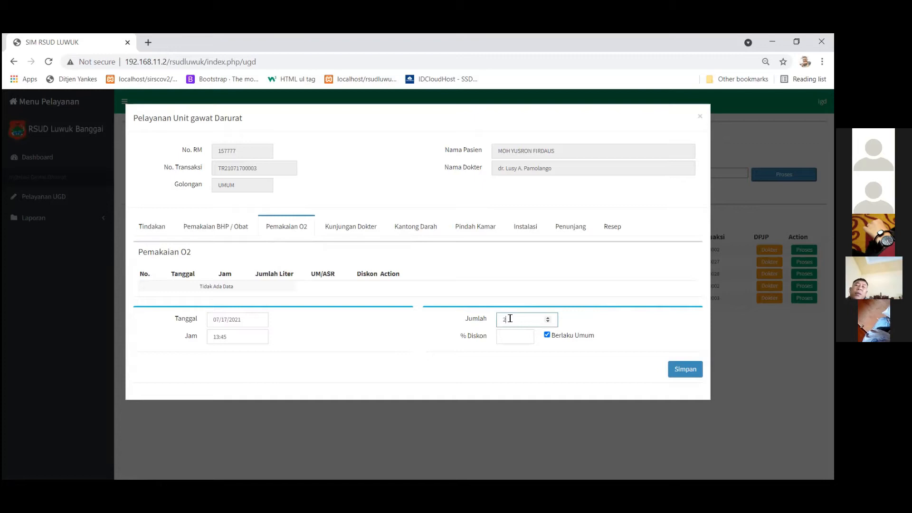
{"action": "type", "text": "0"}
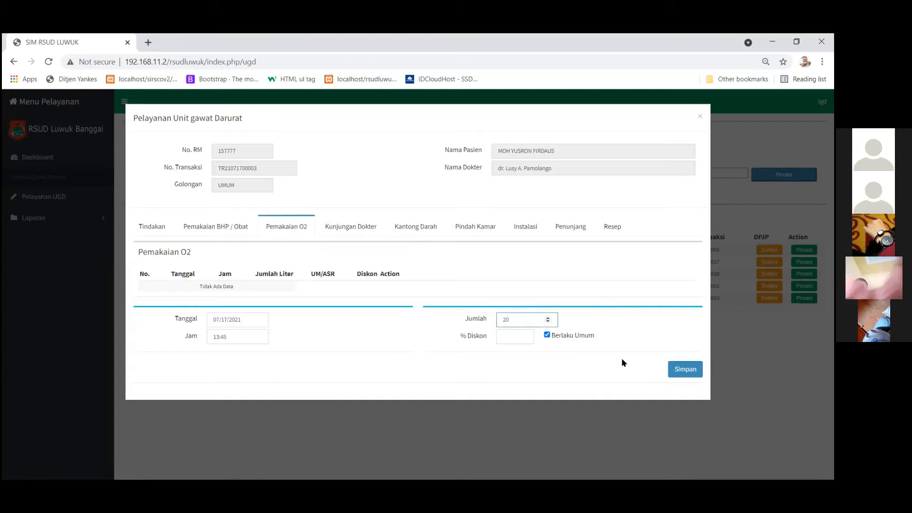
{"action": "left_click", "coordinate": [678, 372]}
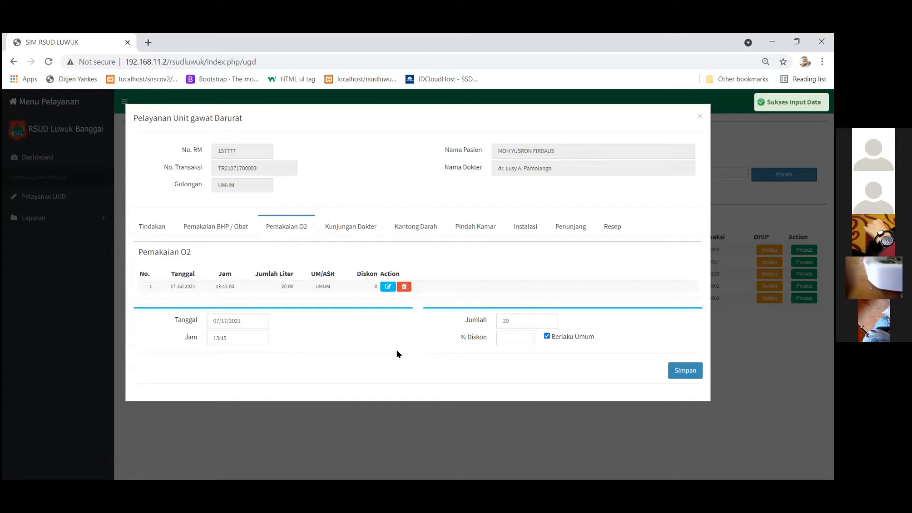
Correct the oxygen entry's amount from 20 to 15 litres.
{"action": "left_click", "coordinate": [388, 287]}
{"action": "double_click", "coordinate": [528, 321]}
{"action": "type", "text": "15"}
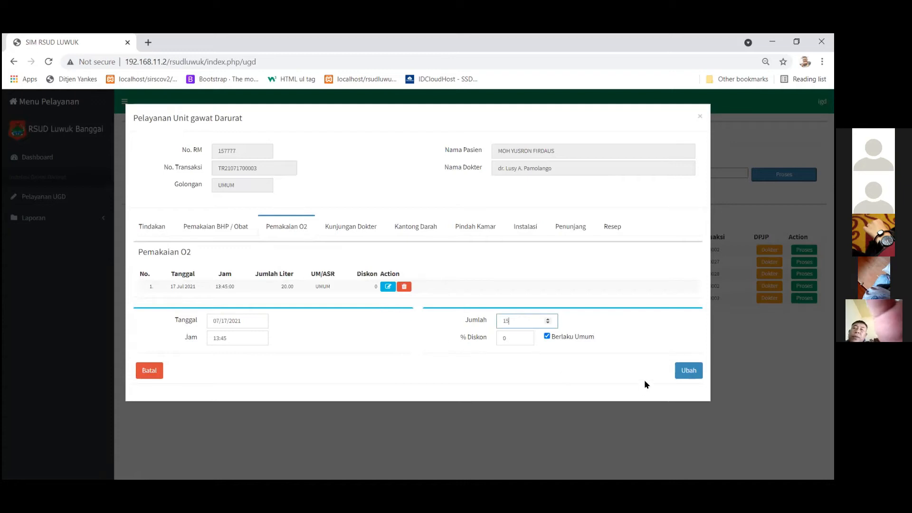
{"action": "left_click", "coordinate": [687, 371]}
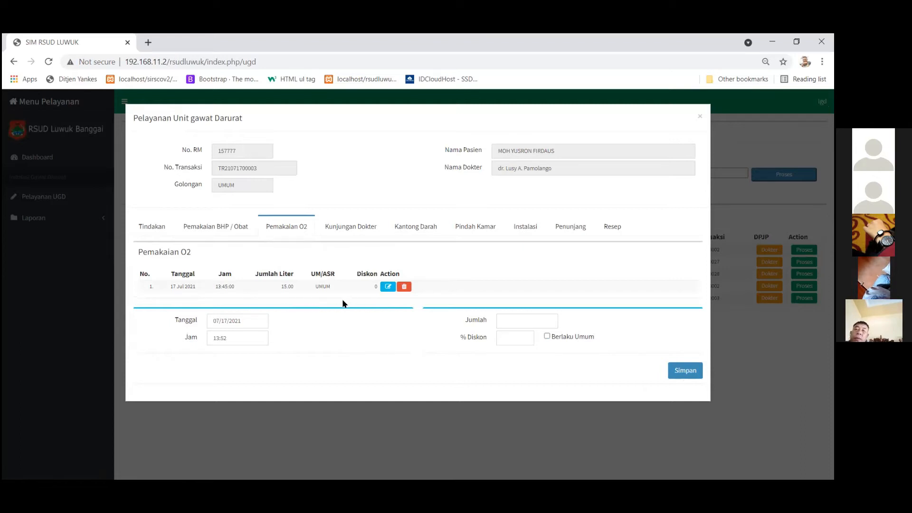
Set the doctor visit type to KONSUL SPESIALIS.
{"action": "left_click", "coordinate": [343, 232]}
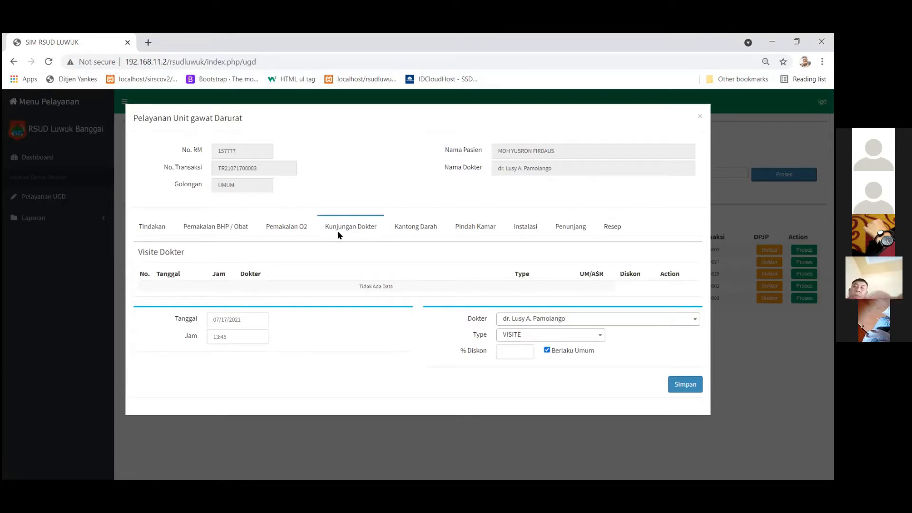
{"action": "left_click", "coordinate": [525, 336]}
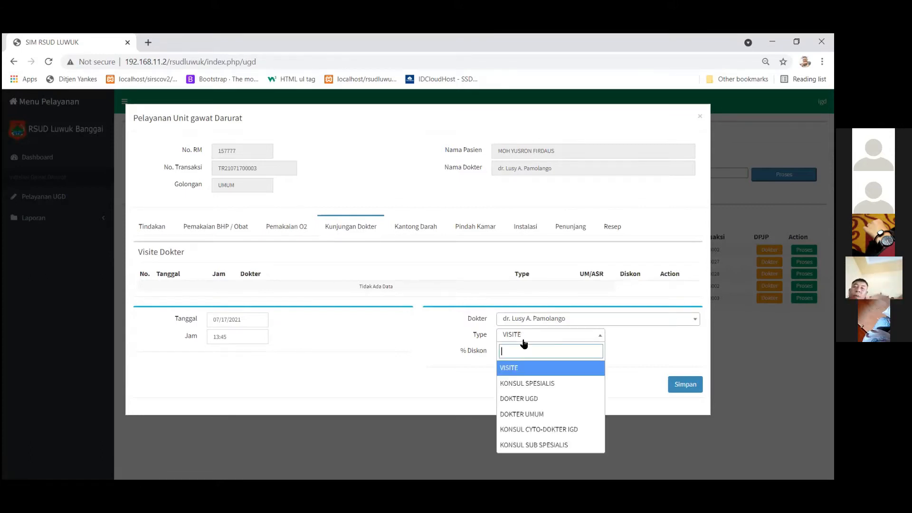
{"action": "left_click", "coordinate": [532, 382]}
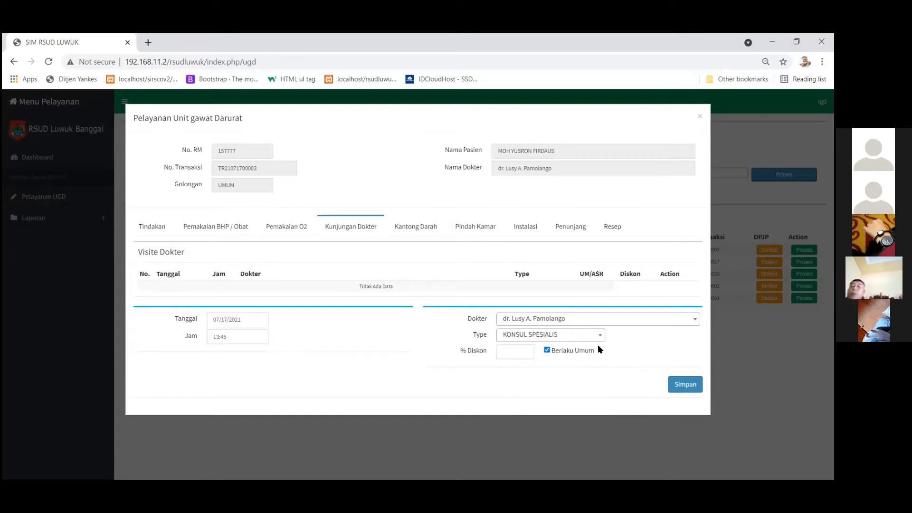
Choose the internal medicine (Sp. PD) specialist as visiting doctor and save the visit.
{"action": "left_click", "coordinate": [625, 319]}
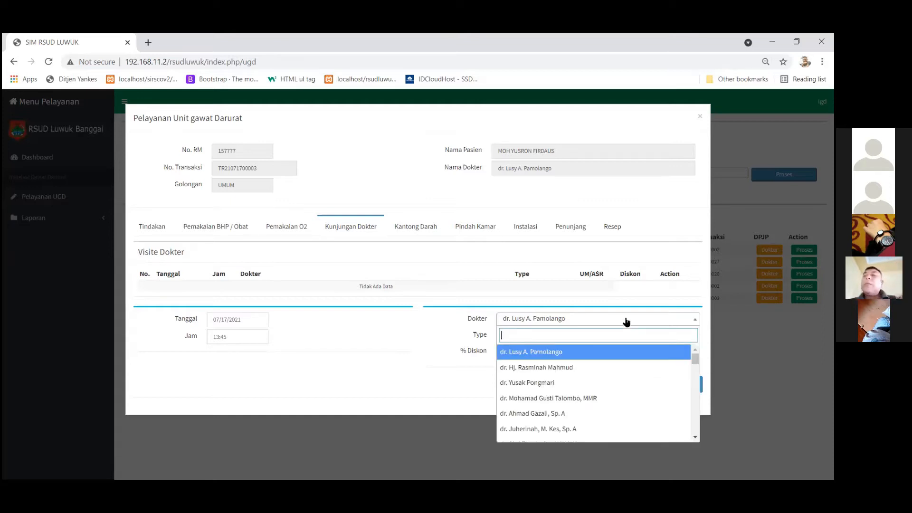
{"action": "scroll", "coordinate": [634, 373], "scroll_direction": "down", "scroll_amount": 1}
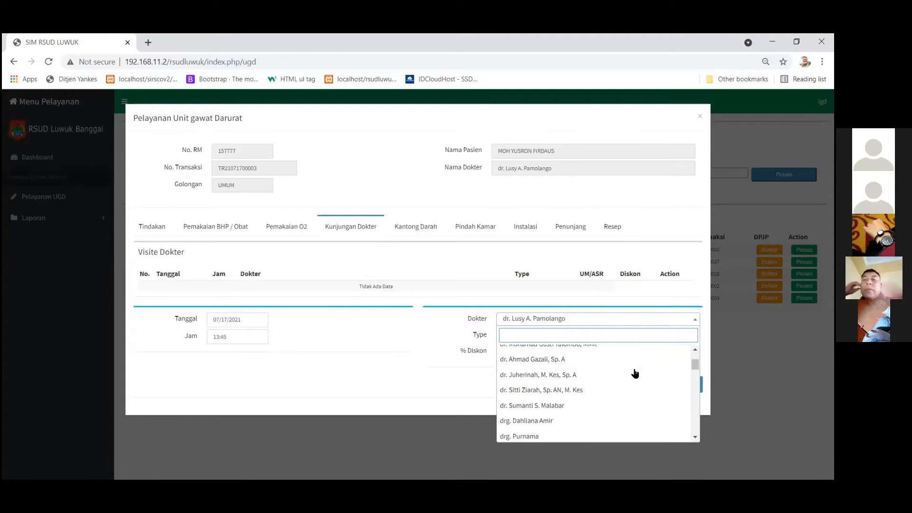
{"action": "scroll", "coordinate": [611, 397], "scroll_direction": "down", "scroll_amount": 6}
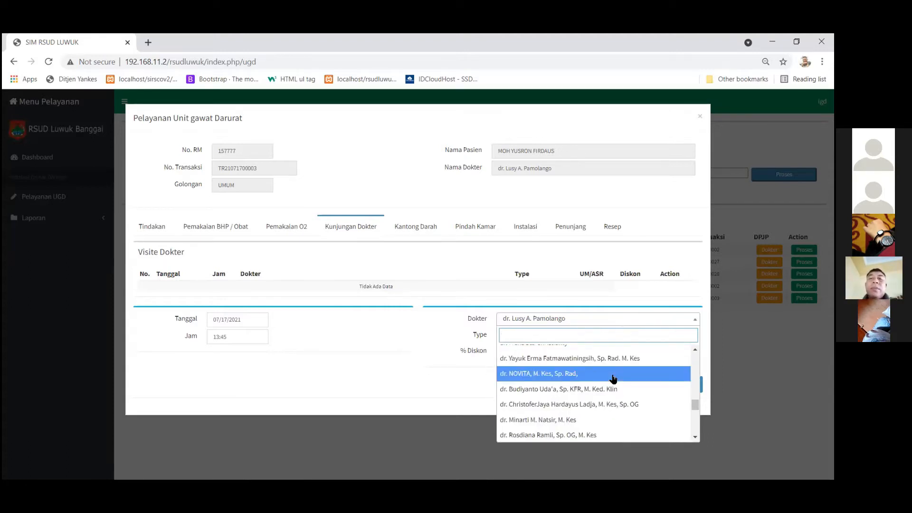
{"action": "scroll", "coordinate": [642, 371], "scroll_direction": "down", "scroll_amount": 3}
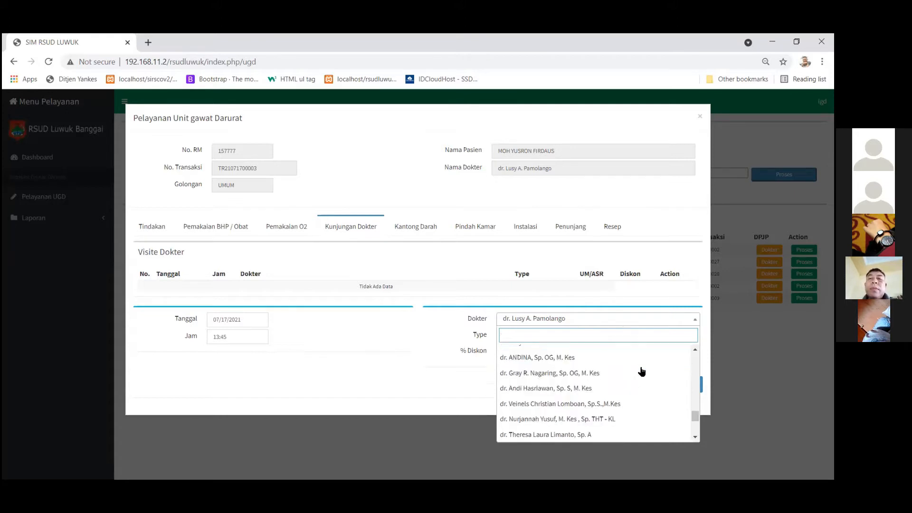
{"action": "scroll", "coordinate": [642, 371], "scroll_direction": "down", "scroll_amount": 2}
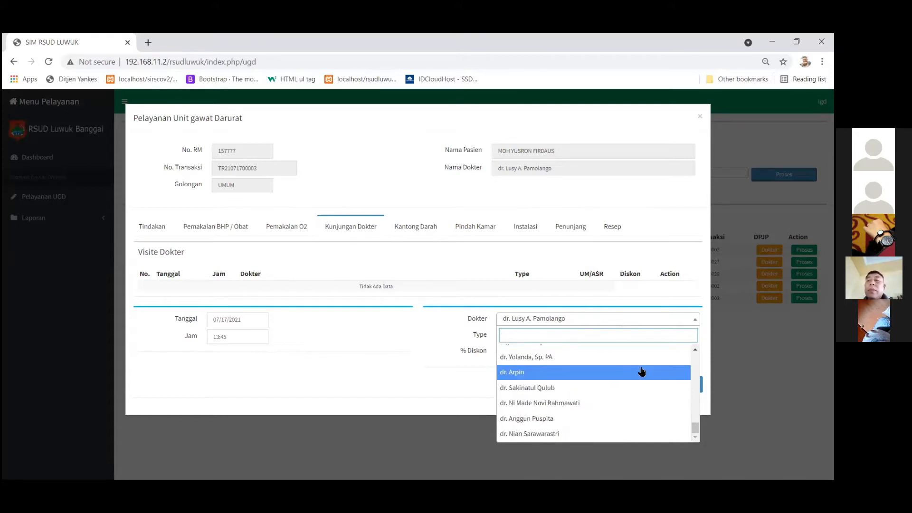
{"action": "scroll", "coordinate": [642, 371], "scroll_direction": "up", "scroll_amount": 3}
{"action": "scroll", "coordinate": [642, 371], "scroll_direction": "up", "scroll_amount": 1}
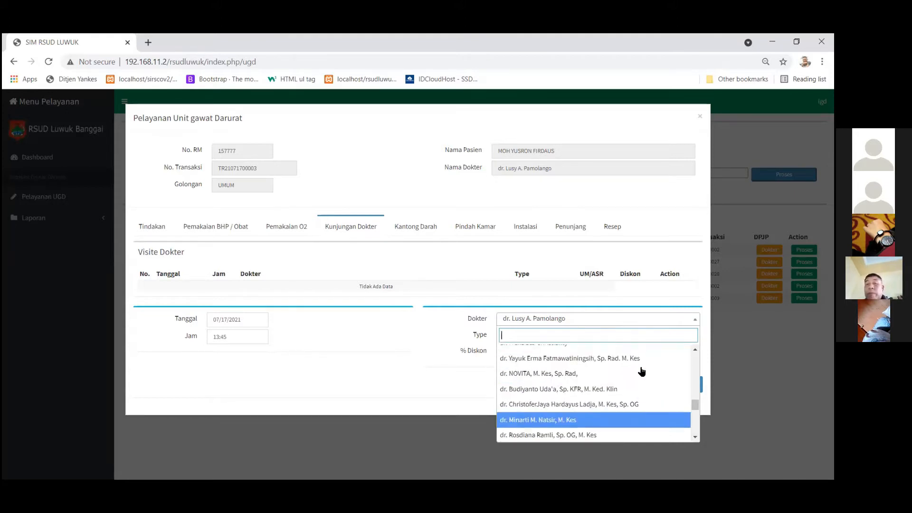
{"action": "scroll", "coordinate": [641, 371], "scroll_direction": "up", "scroll_amount": 1}
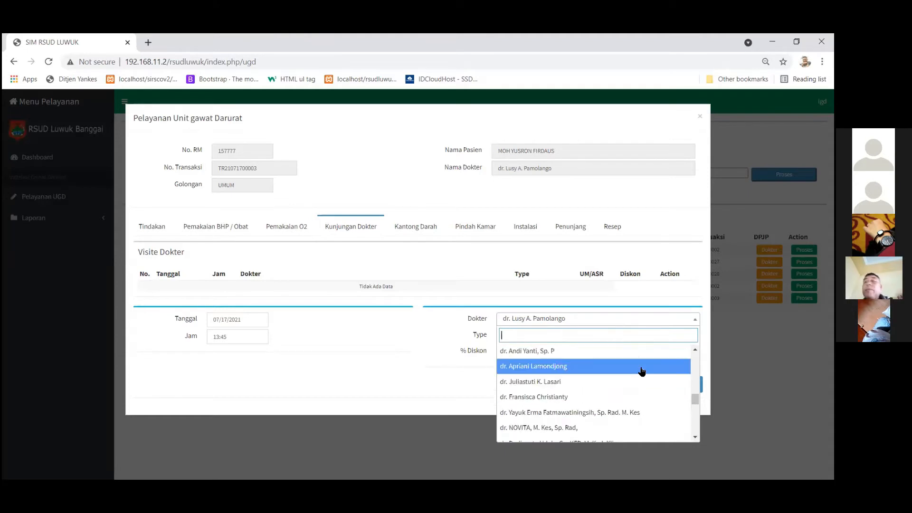
{"action": "scroll", "coordinate": [642, 371], "scroll_direction": "up", "scroll_amount": 1}
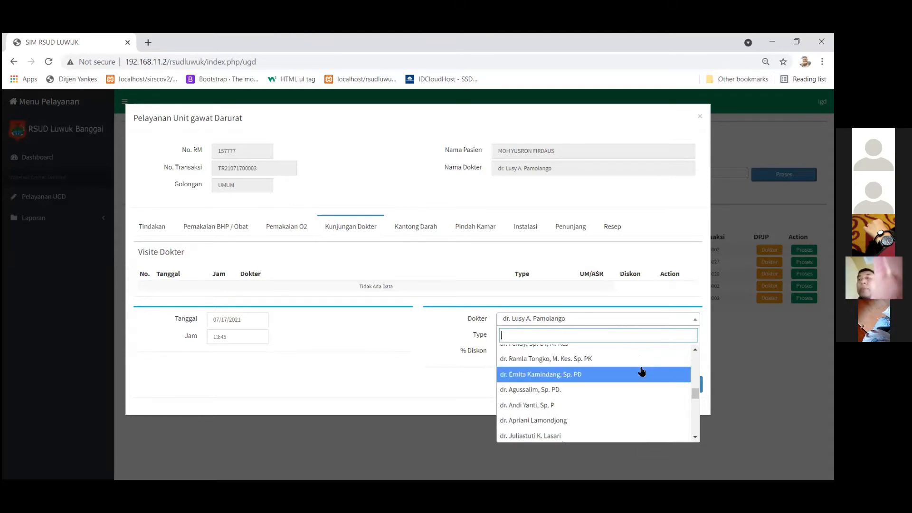
{"action": "left_click", "coordinate": [461, 267]}
{"action": "left_click", "coordinate": [541, 320]}
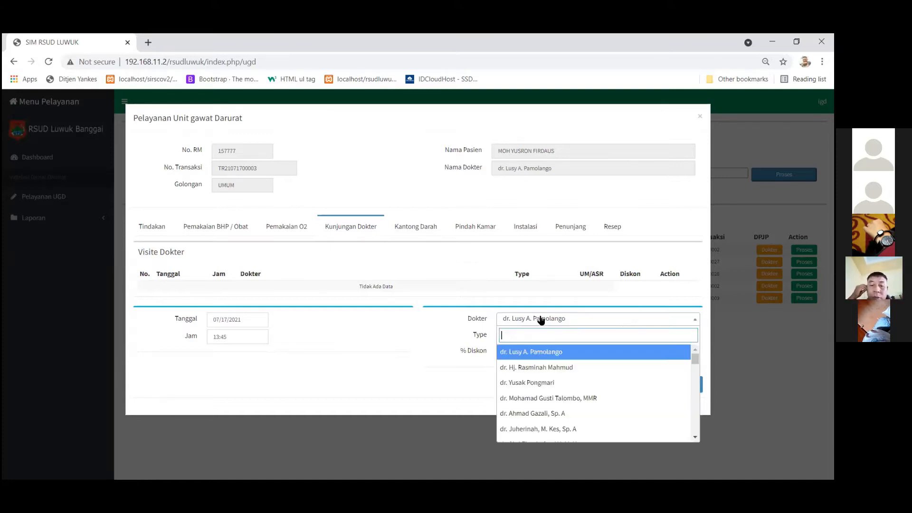
{"action": "type", "text": "ern"}
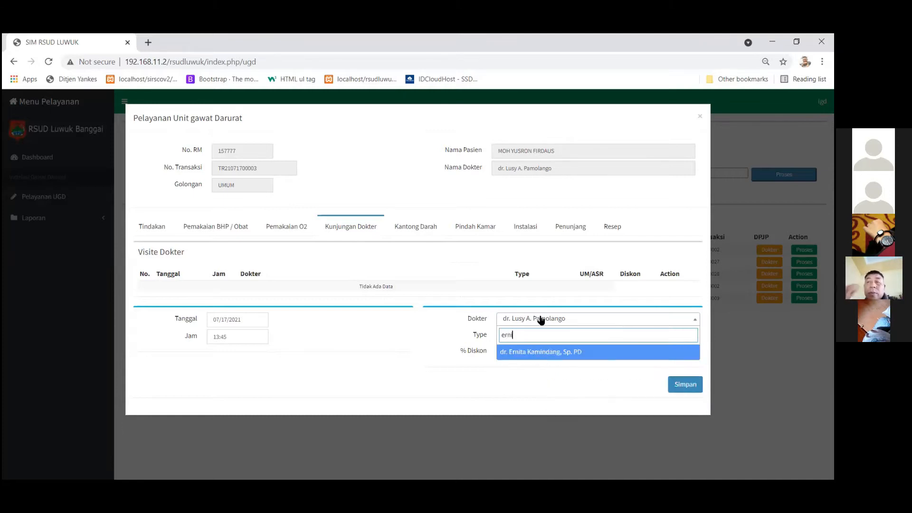
{"action": "left_click", "coordinate": [537, 352]}
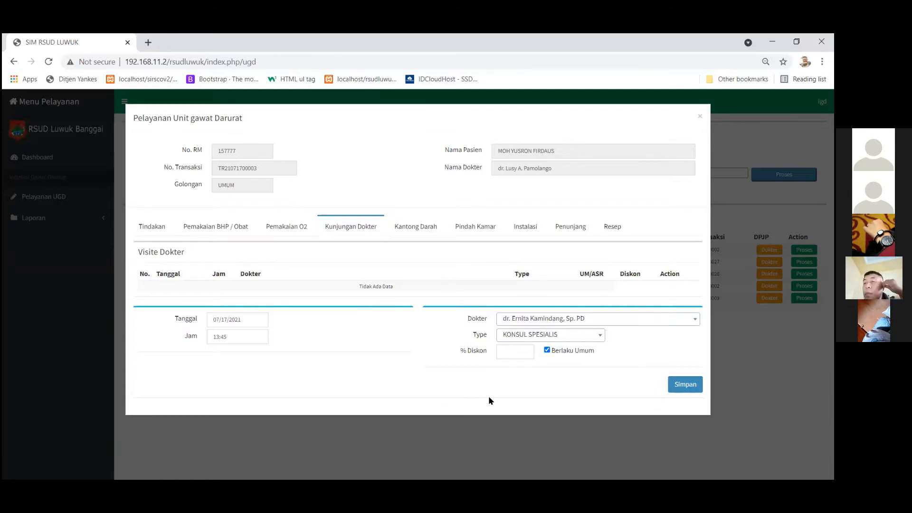
{"action": "left_click", "coordinate": [679, 384]}
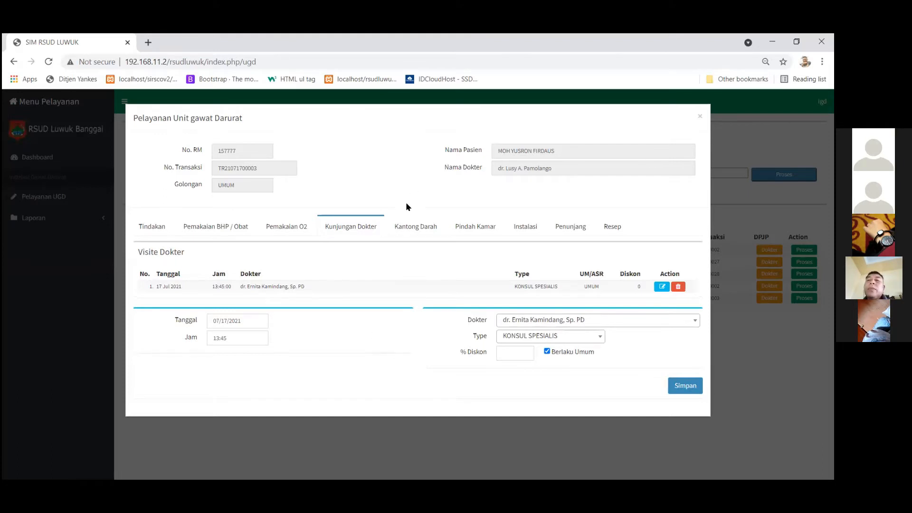
Record one blood bag of group B in the Kantong Darah list.
{"action": "left_click", "coordinate": [411, 233]}
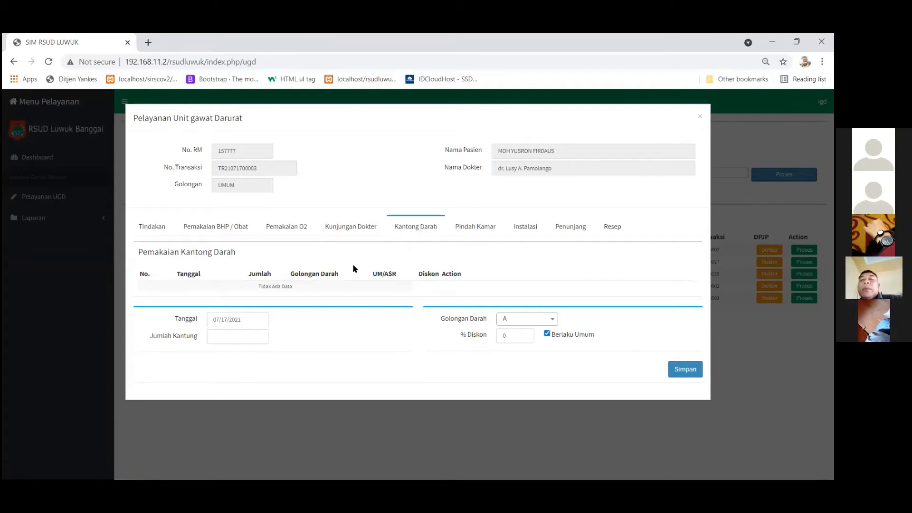
{"action": "left_click", "coordinate": [530, 322]}
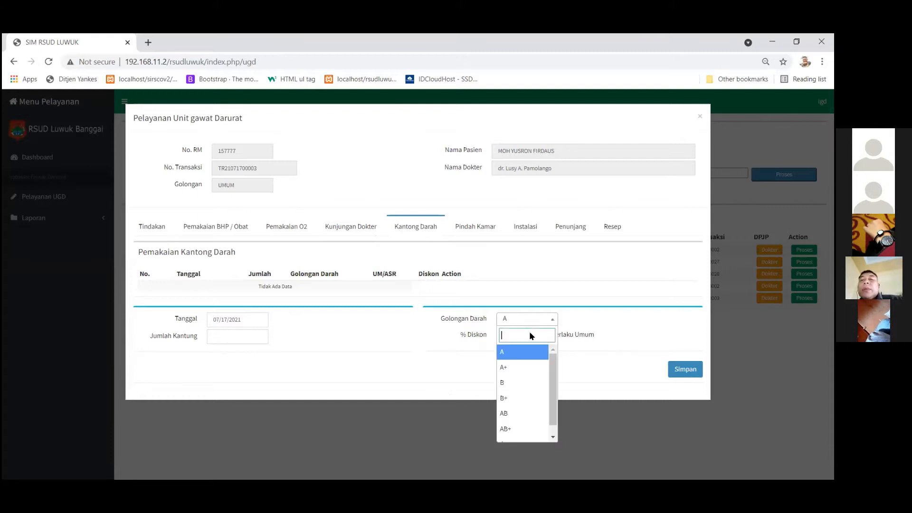
{"action": "left_click", "coordinate": [523, 383]}
{"action": "left_click", "coordinate": [228, 336]}
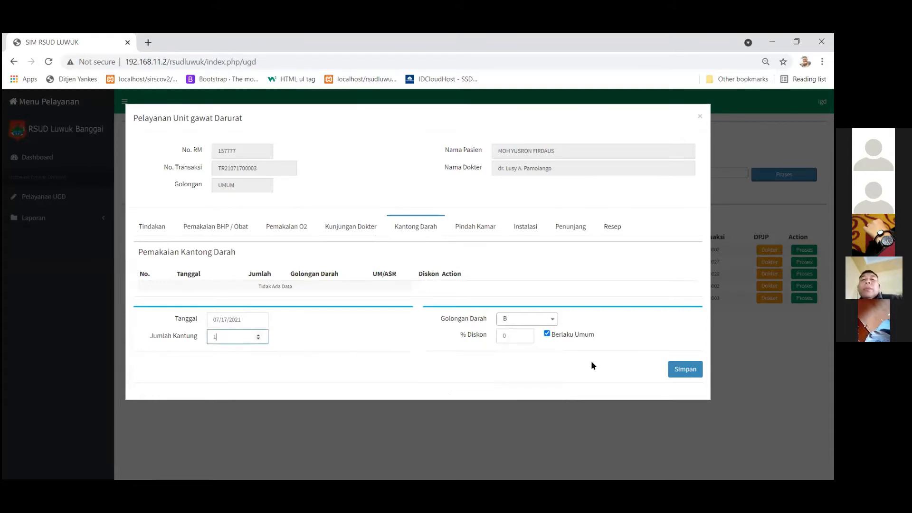
{"action": "left_click", "coordinate": [677, 370]}
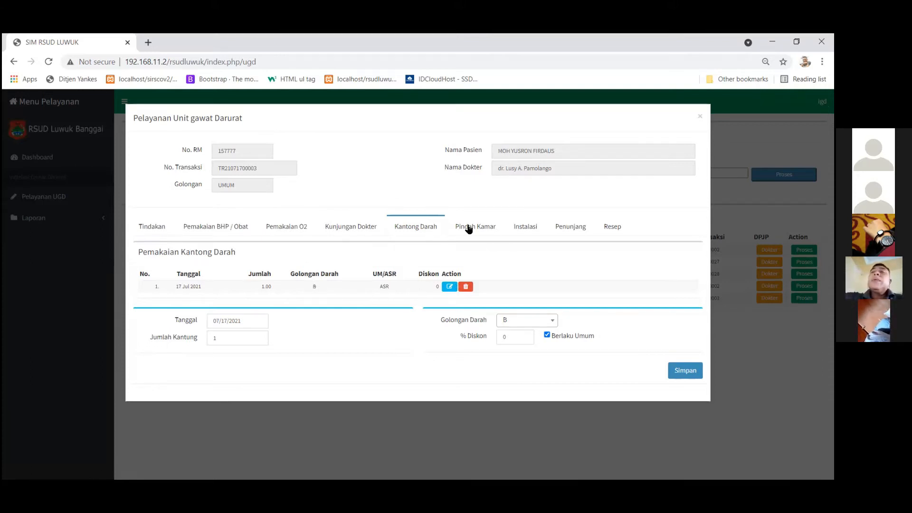
{"action": "left_click", "coordinate": [532, 231]}
Refer the patient to LABORATORIUM with the examination note 'tes'.
{"action": "left_click", "coordinate": [338, 292]}
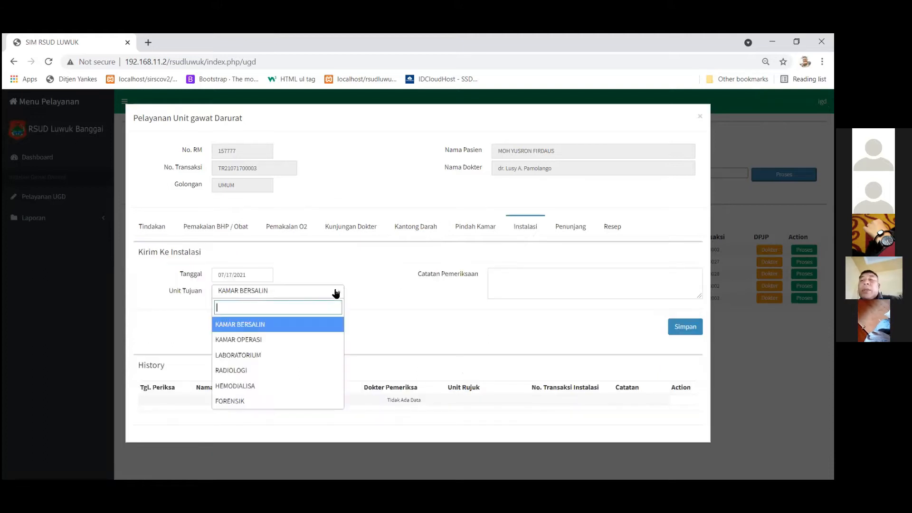
{"action": "left_click", "coordinate": [299, 354]}
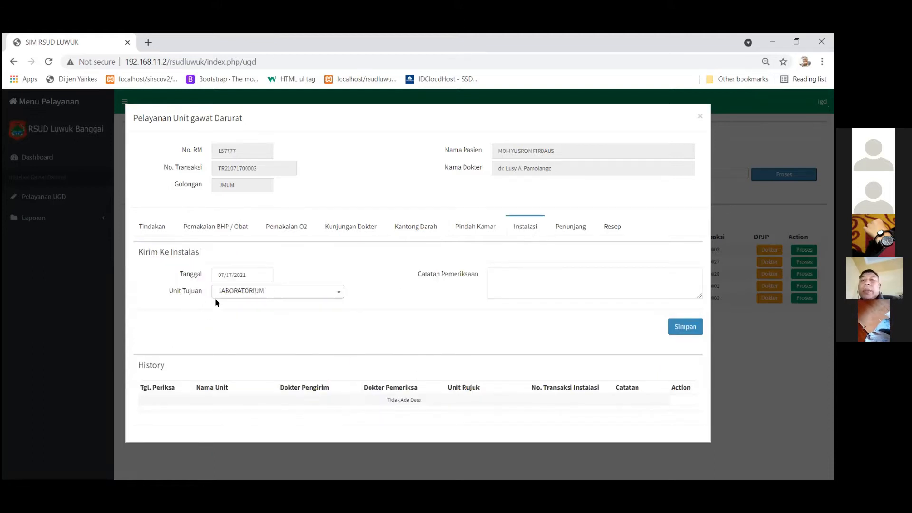
{"action": "left_click", "coordinate": [521, 276]}
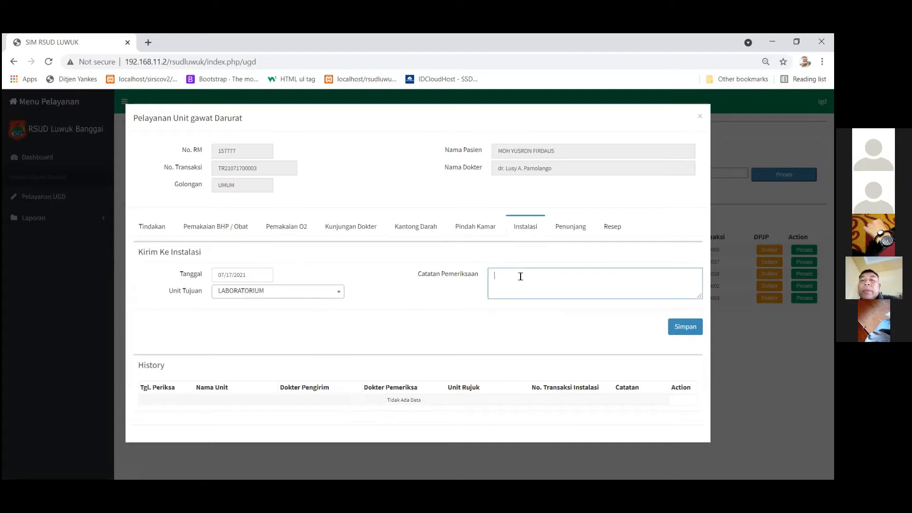
{"action": "left_click", "coordinate": [684, 327]}
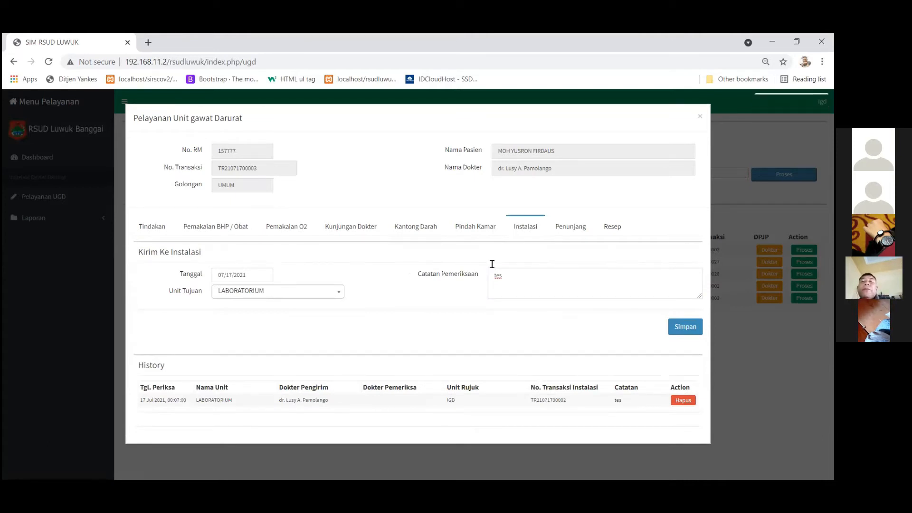
{"action": "left_click", "coordinate": [561, 230]}
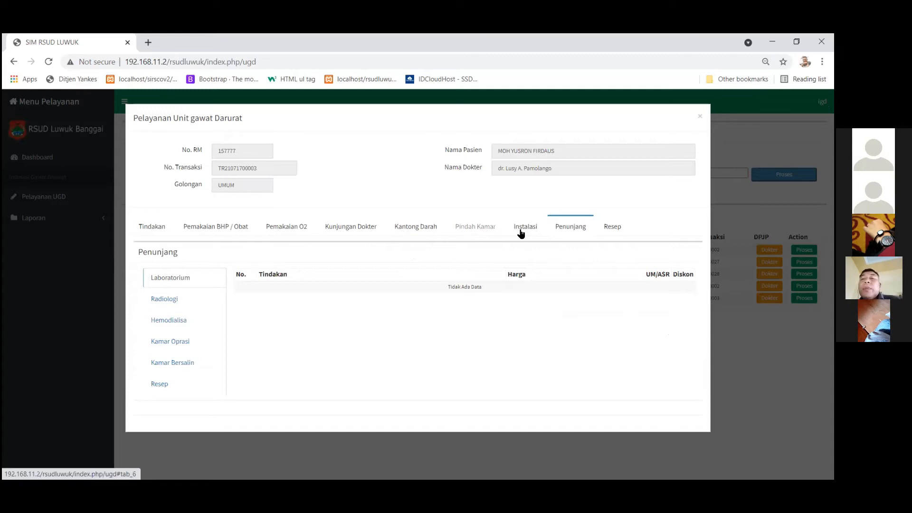
Look at the Pindah Kamar form, then bring up the empty Resep prescription form.
{"action": "left_click", "coordinate": [477, 229]}
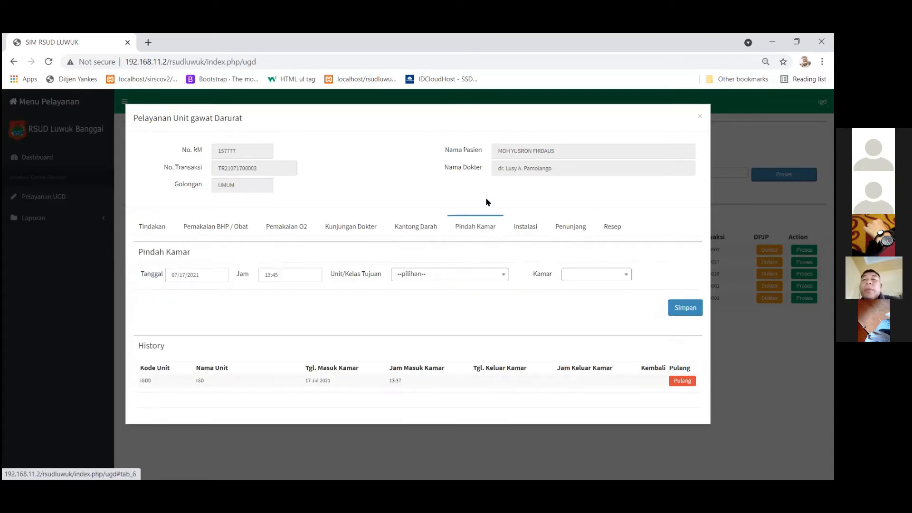
{"action": "left_click", "coordinate": [612, 228]}
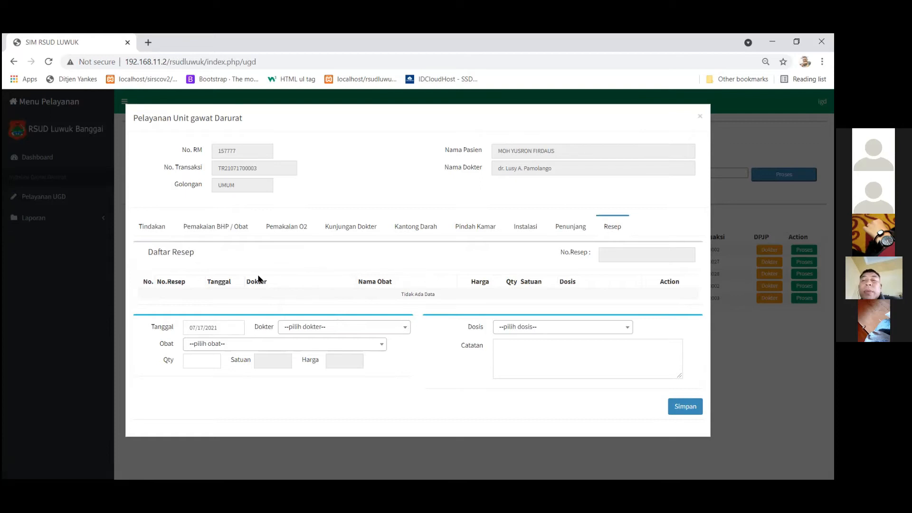
With the chosen doctor as prescriber, prescribe Antasida, 5 tablets at 1 x 1 Sesudah Makan.
{"action": "left_click", "coordinate": [338, 327]}
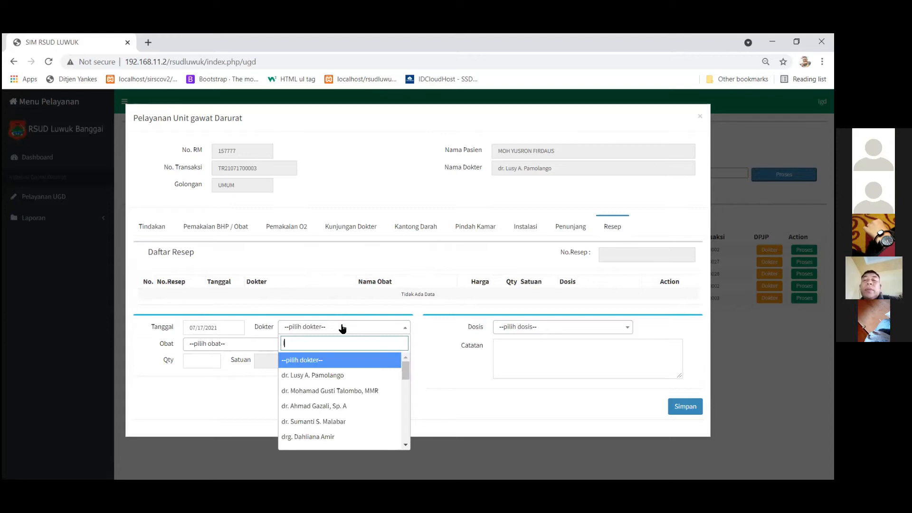
{"action": "type", "text": "lusy"}
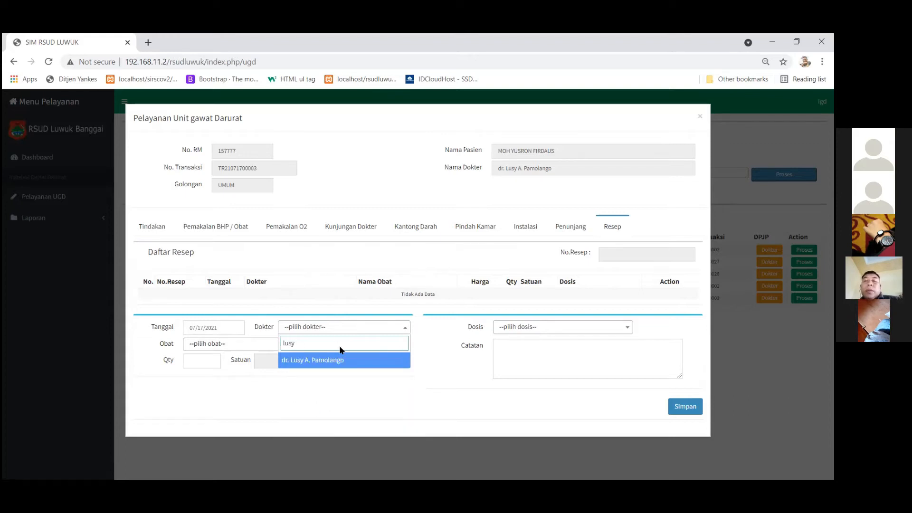
{"action": "left_click", "coordinate": [334, 357]}
{"action": "left_click", "coordinate": [332, 348]}
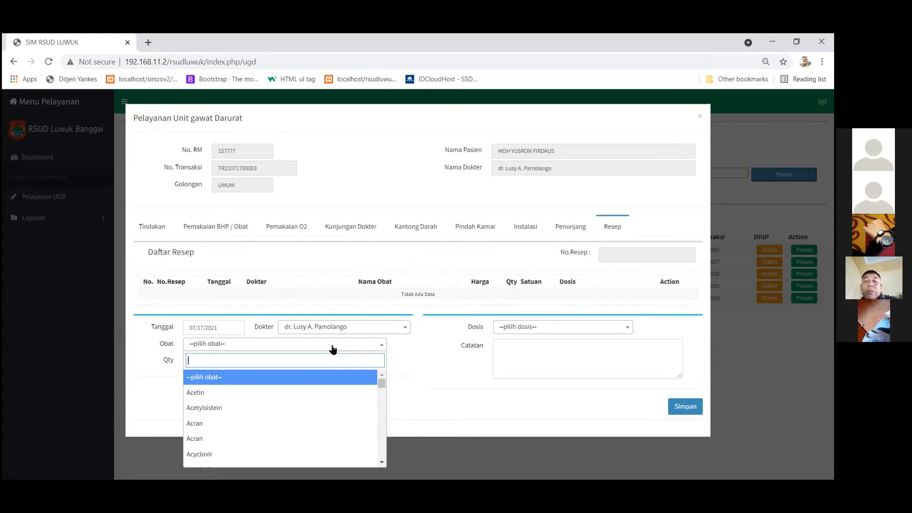
{"action": "type", "text": "anta"}
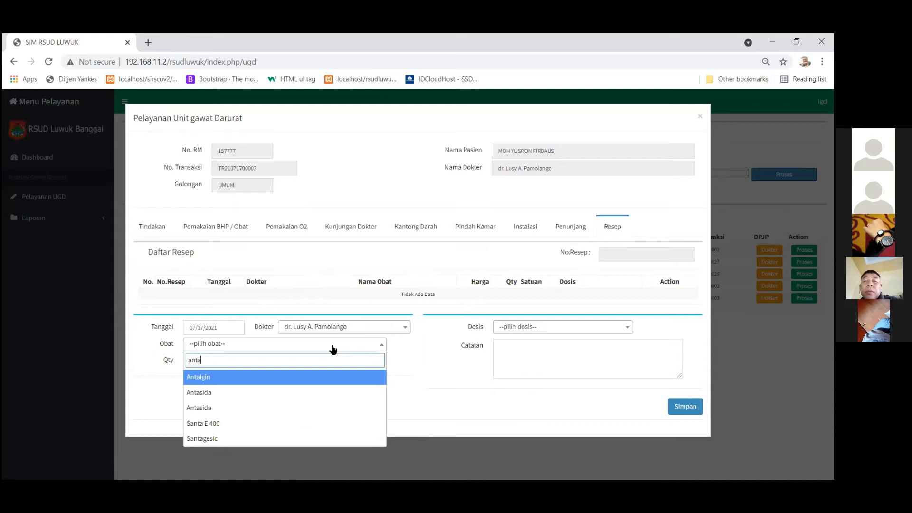
{"action": "left_click", "coordinate": [284, 393]}
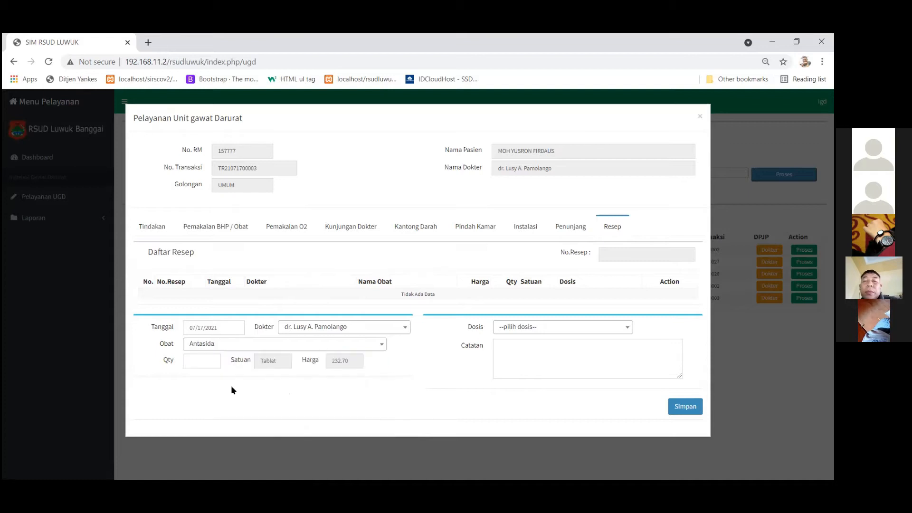
{"action": "left_click", "coordinate": [196, 366]}
{"action": "type", "text": "5"}
{"action": "left_click", "coordinate": [560, 330]}
{"action": "left_click", "coordinate": [556, 379]}
{"action": "left_click", "coordinate": [504, 359]}
{"action": "left_click", "coordinate": [681, 412]}
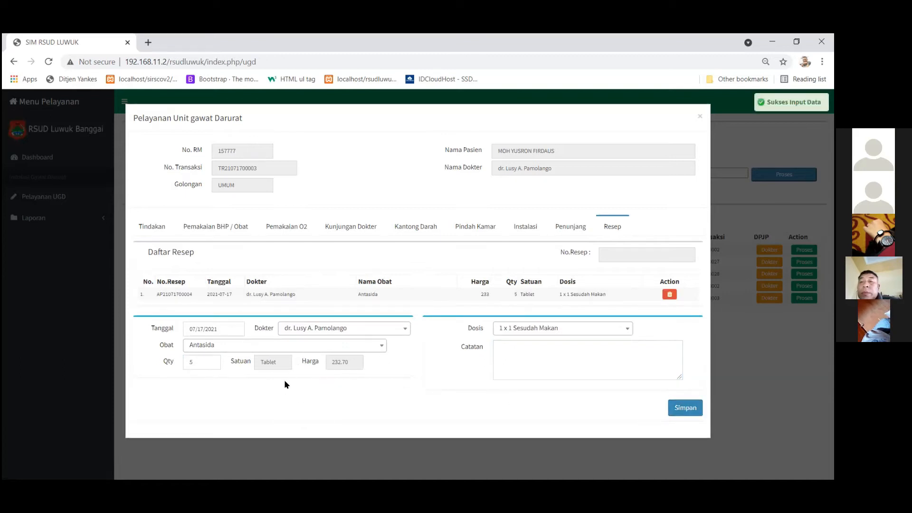
Prescribe Antalgin, 2 tablets at 1 x 1 Sebelum Makan, then choose to delete that row.
{"action": "left_click", "coordinate": [347, 350]}
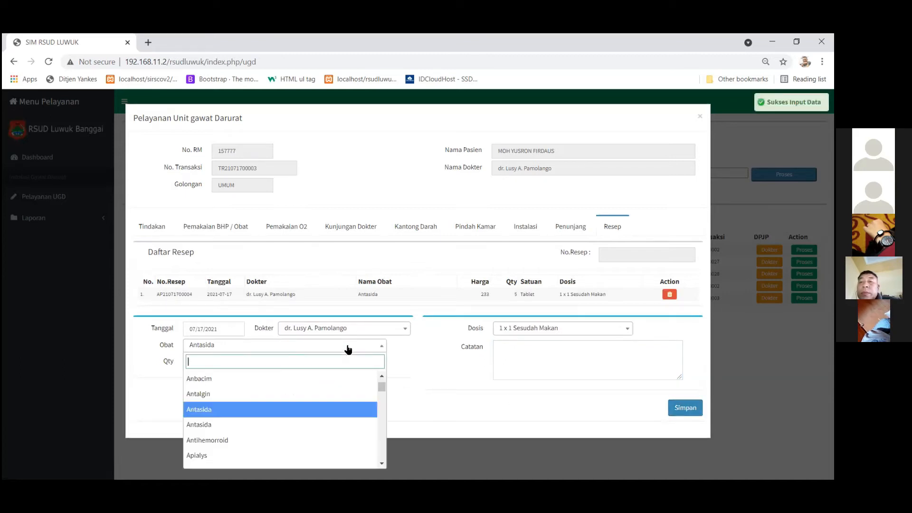
{"action": "left_click", "coordinate": [285, 394]}
{"action": "left_click", "coordinate": [199, 361]}
{"action": "type", "text": "5"}
{"action": "key", "text": "BackSpace"}
{"action": "type", "text": "2"}
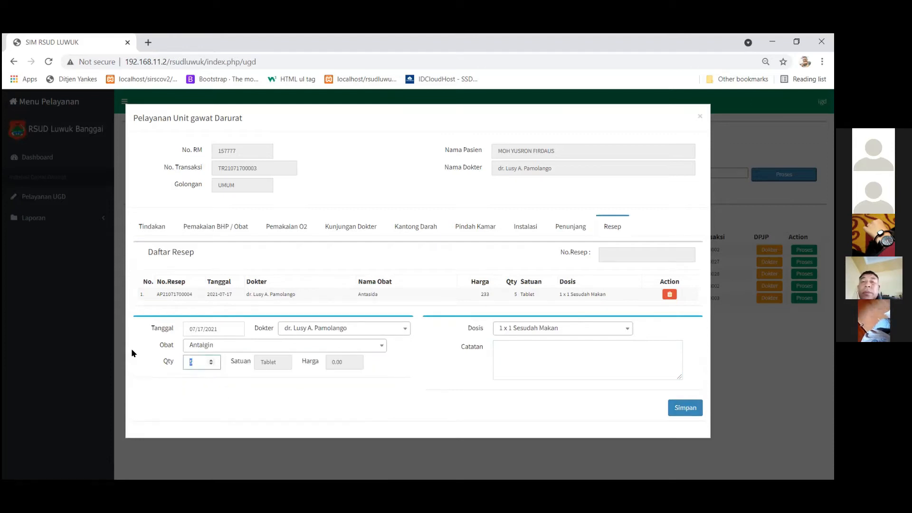
{"action": "left_click", "coordinate": [517, 329]}
{"action": "left_click", "coordinate": [516, 391]}
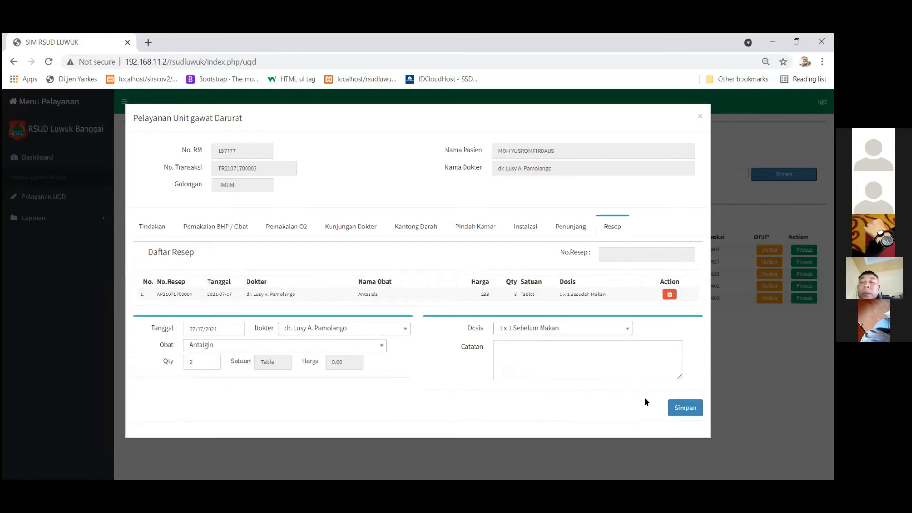
{"action": "left_click", "coordinate": [685, 410]}
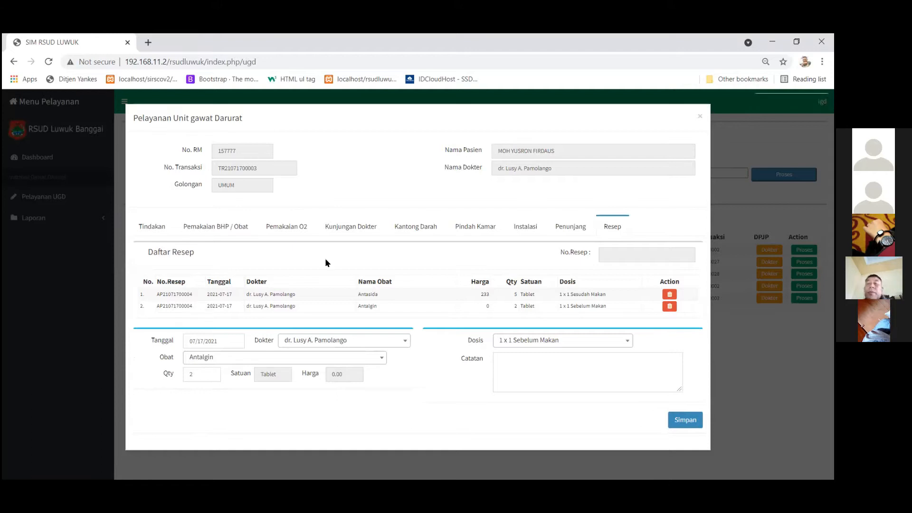
{"action": "left_click", "coordinate": [668, 307]}
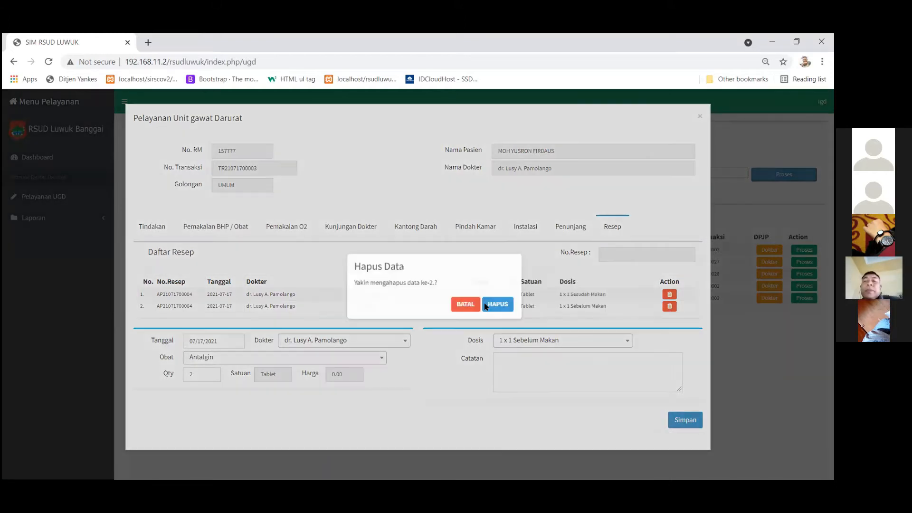
Remove the Antalgin row and prescribe Furosemida, 1 vial at 1 x 1 Sebelum Makan.
{"action": "left_click", "coordinate": [465, 305]}
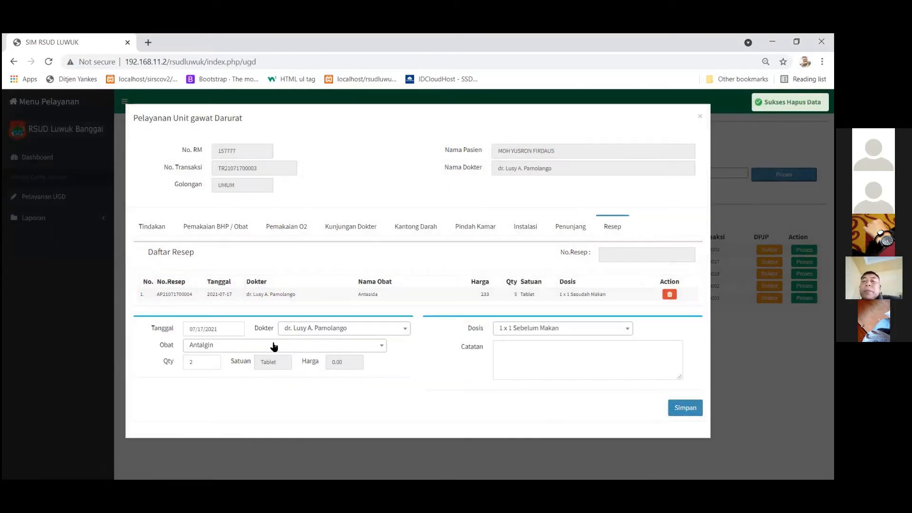
{"action": "left_click", "coordinate": [275, 345]}
{"action": "type", "text": "furo"}
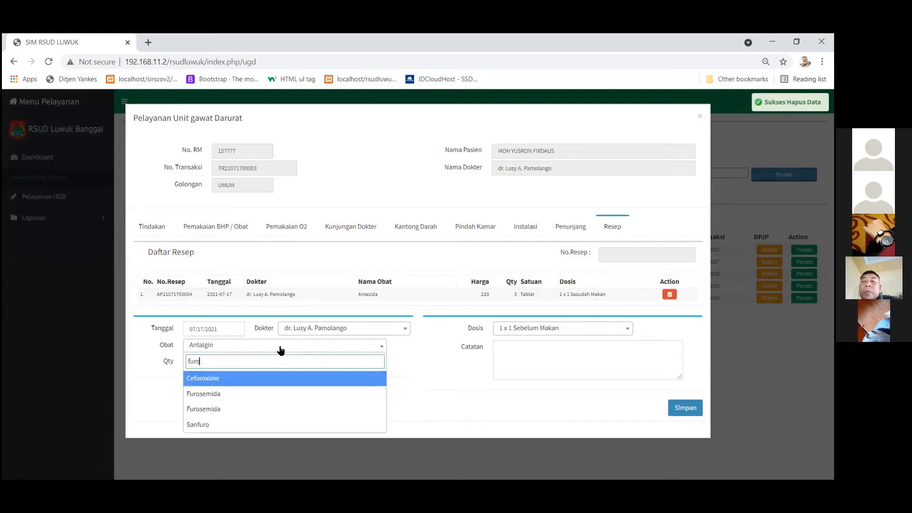
{"action": "left_click", "coordinate": [234, 393]}
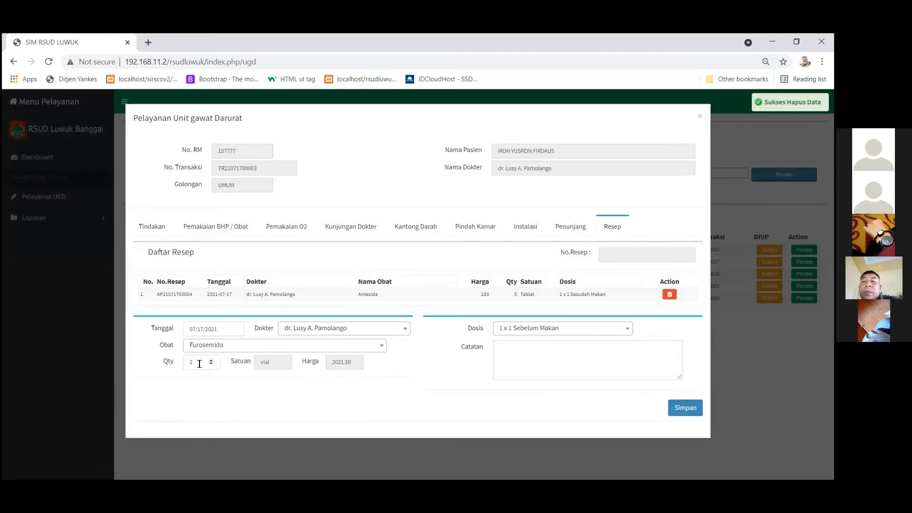
{"action": "left_click", "coordinate": [200, 364]}
{"action": "type", "text": "10"}
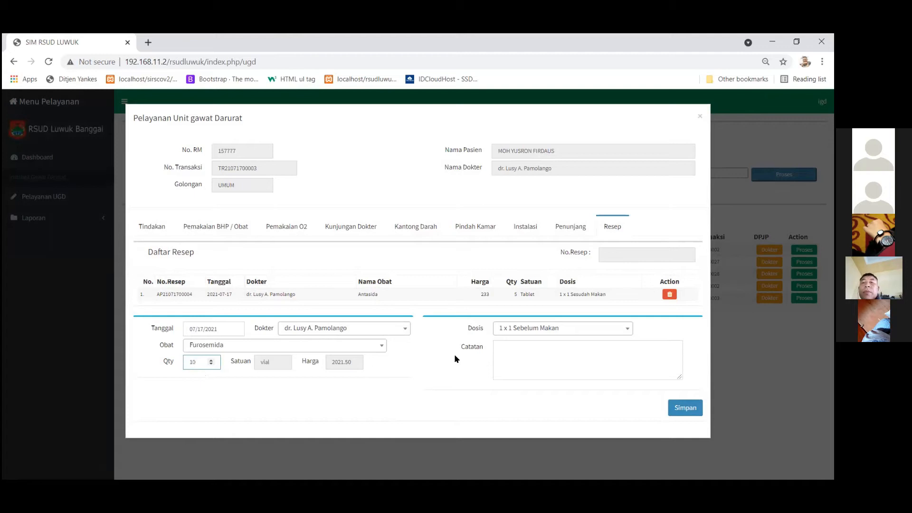
{"action": "left_click_drag", "start_coordinate": [200, 361], "coordinate": [108, 354]}
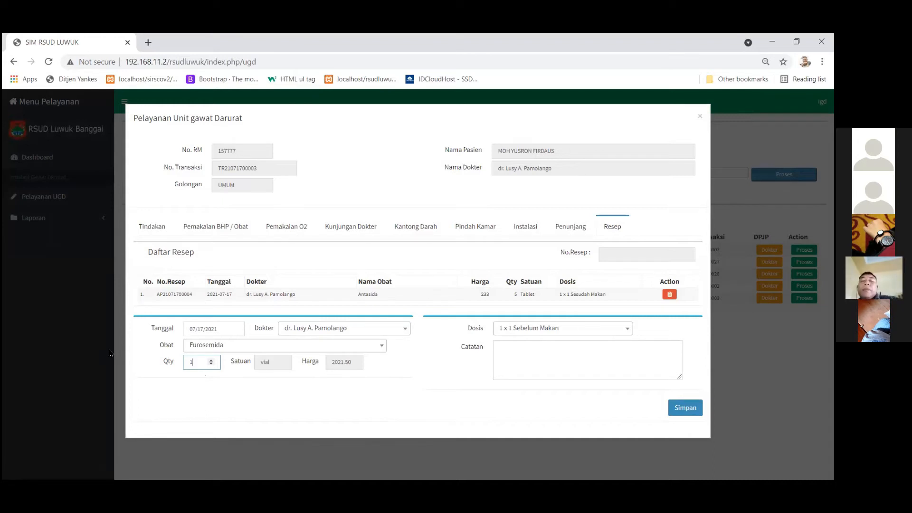
{"action": "left_click", "coordinate": [680, 406]}
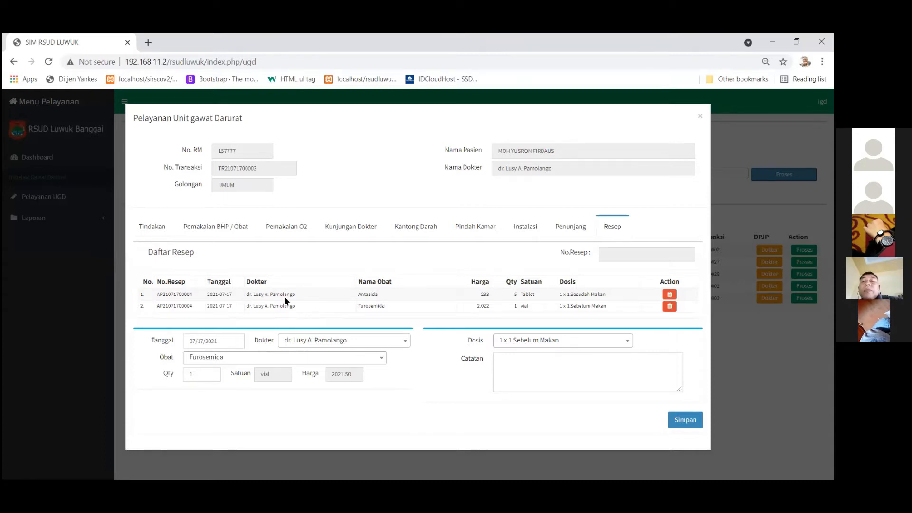
Look over the Penunjang supporting prescriptions list, then return to Resep.
{"action": "left_click", "coordinate": [574, 229]}
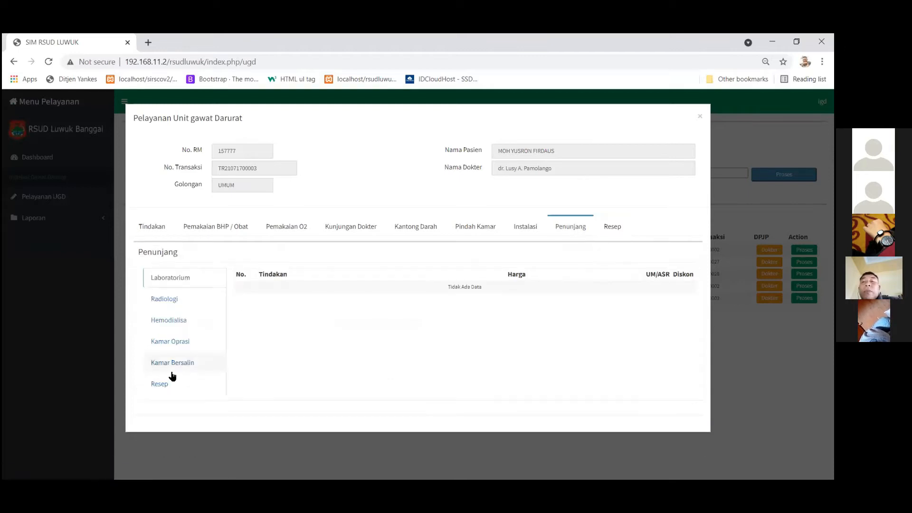
{"action": "left_click", "coordinate": [158, 386]}
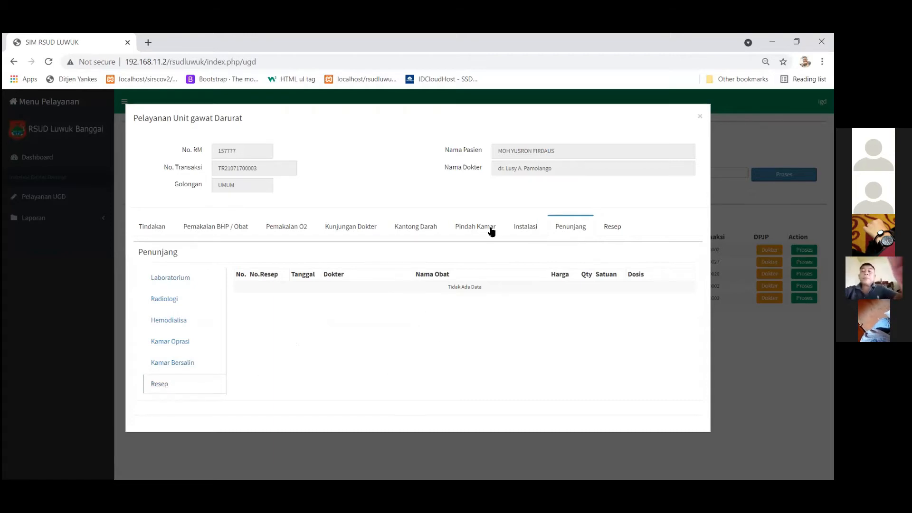
{"action": "left_click", "coordinate": [612, 228]}
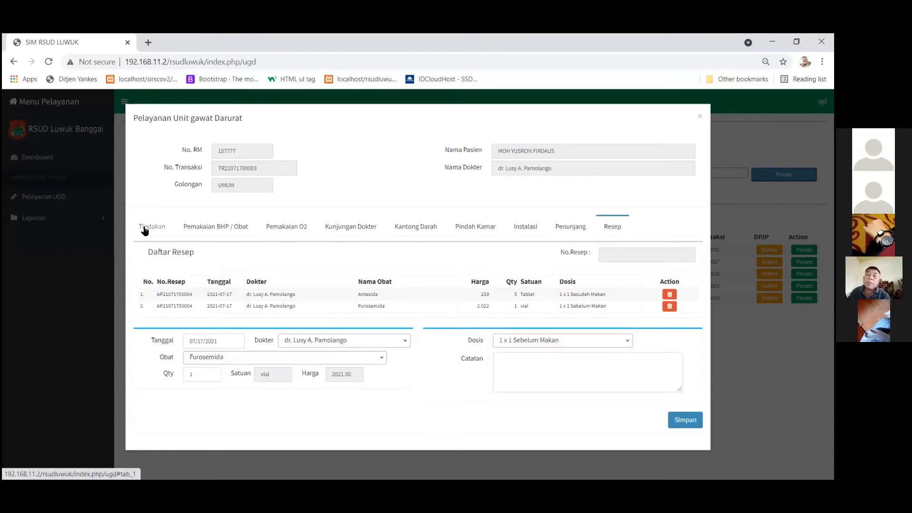
Transfer the patient to ward CEMPAKA KELAS 1, room CEMPAKA 1 KAMAR 1.
{"action": "left_click", "coordinate": [484, 230]}
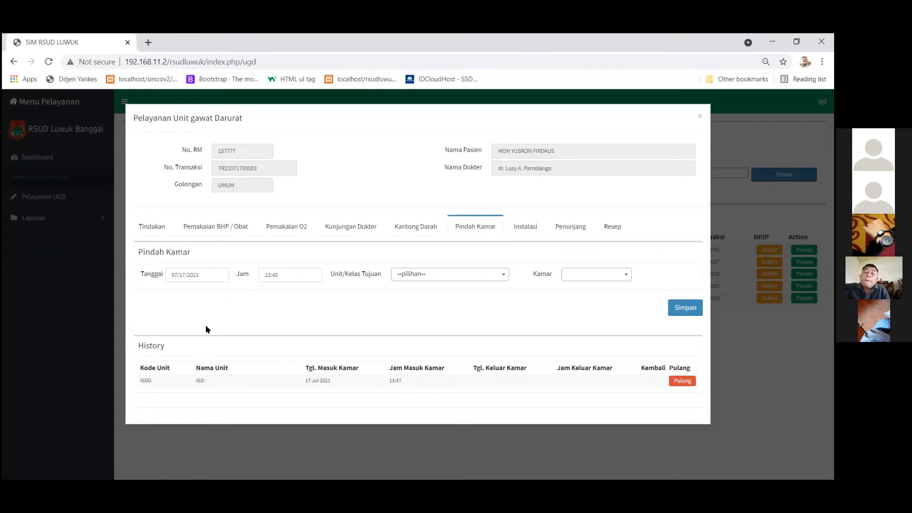
{"action": "left_click", "coordinate": [444, 276]}
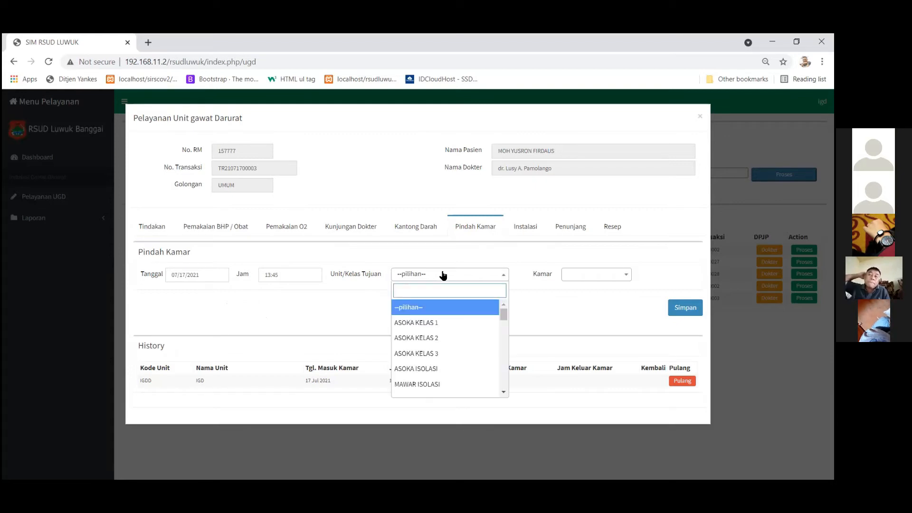
{"action": "scroll", "coordinate": [461, 304], "scroll_direction": "down", "scroll_amount": 1}
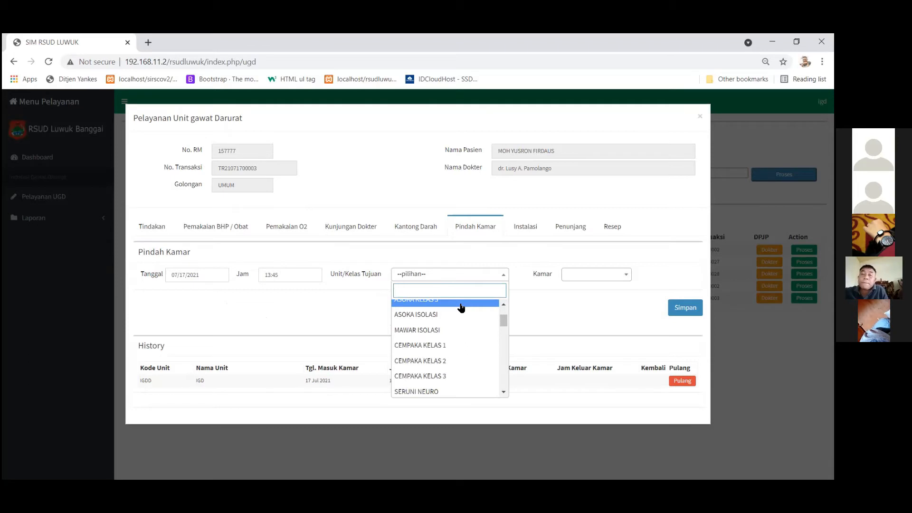
{"action": "left_click", "coordinate": [456, 345]}
{"action": "left_click", "coordinate": [596, 276]}
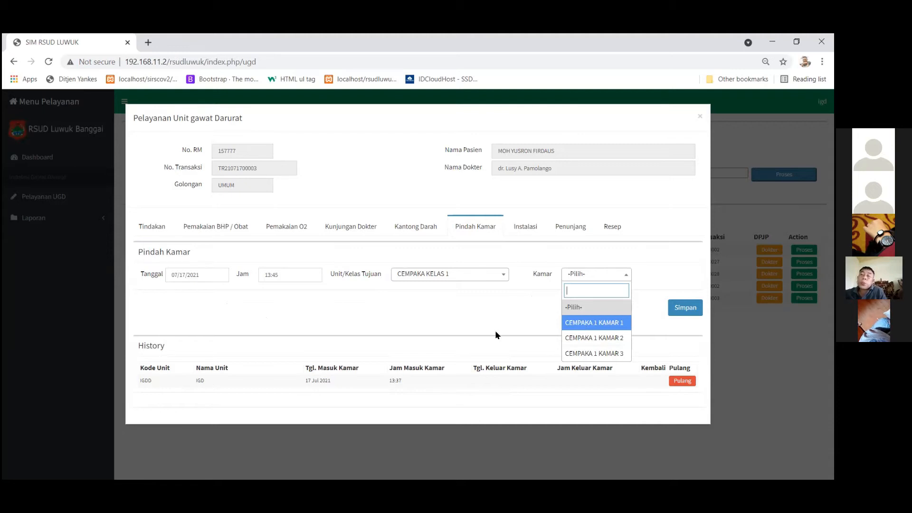
{"action": "left_click", "coordinate": [578, 323]}
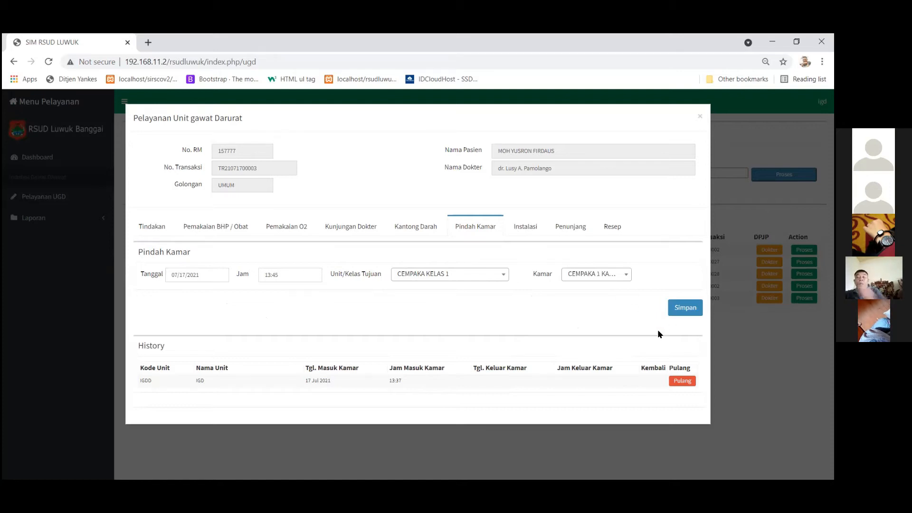
{"action": "left_click", "coordinate": [677, 313]}
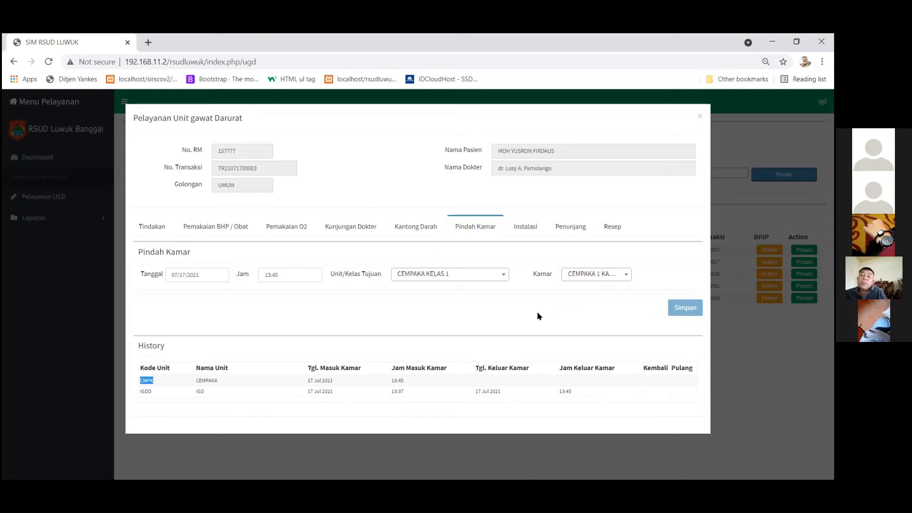
{"action": "left_click", "coordinate": [674, 393]}
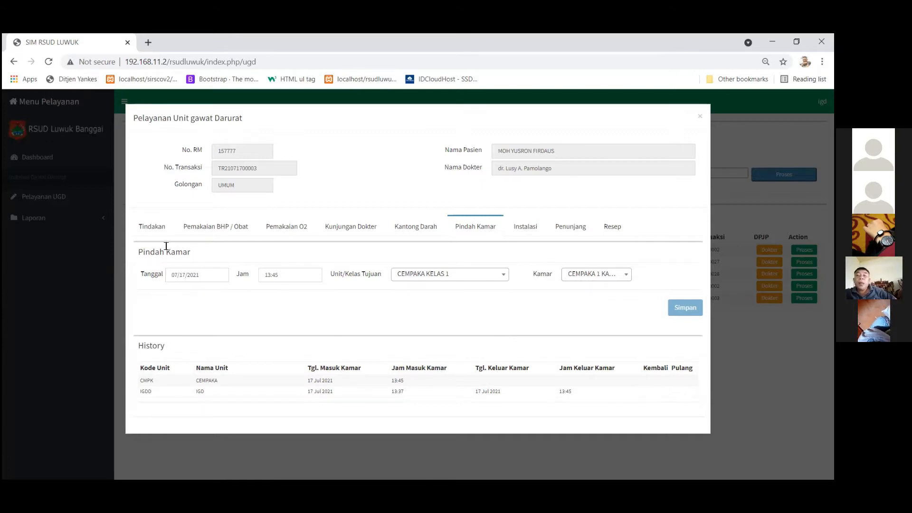
{"action": "left_click", "coordinate": [157, 233]}
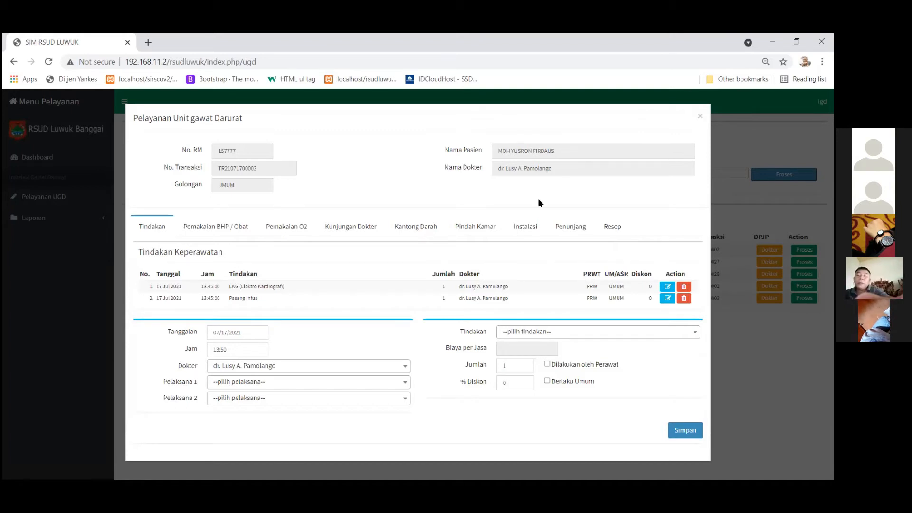
Close the current record, open the fourth patient's treatment record and change the attending doctor.
{"action": "left_click", "coordinate": [700, 120]}
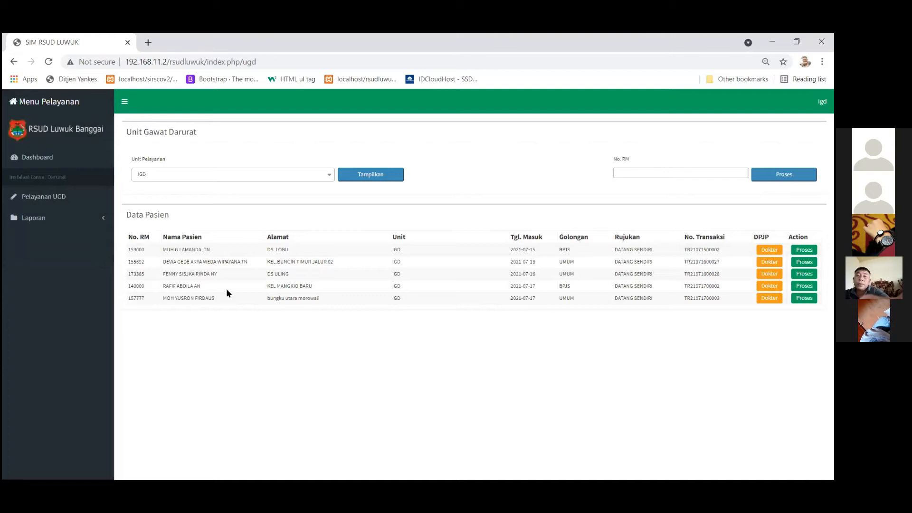
{"action": "left_click", "coordinate": [804, 285]}
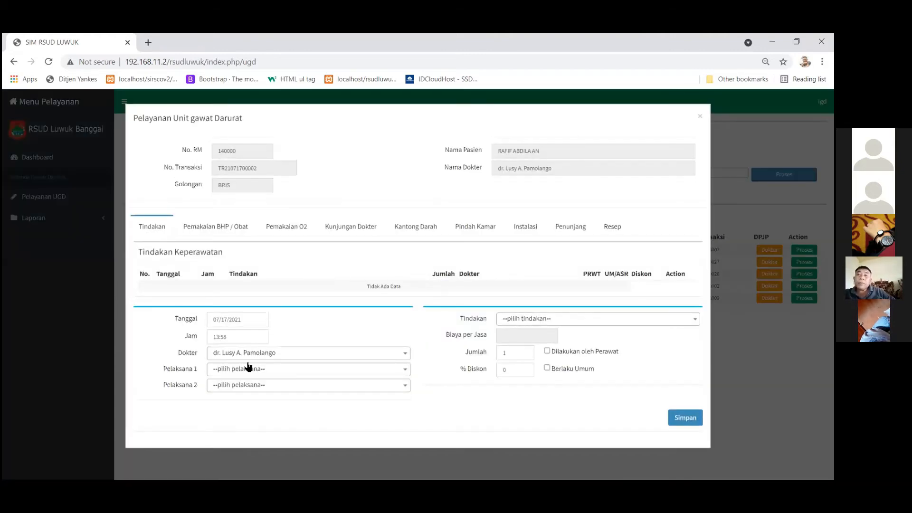
{"action": "left_click", "coordinate": [292, 355]}
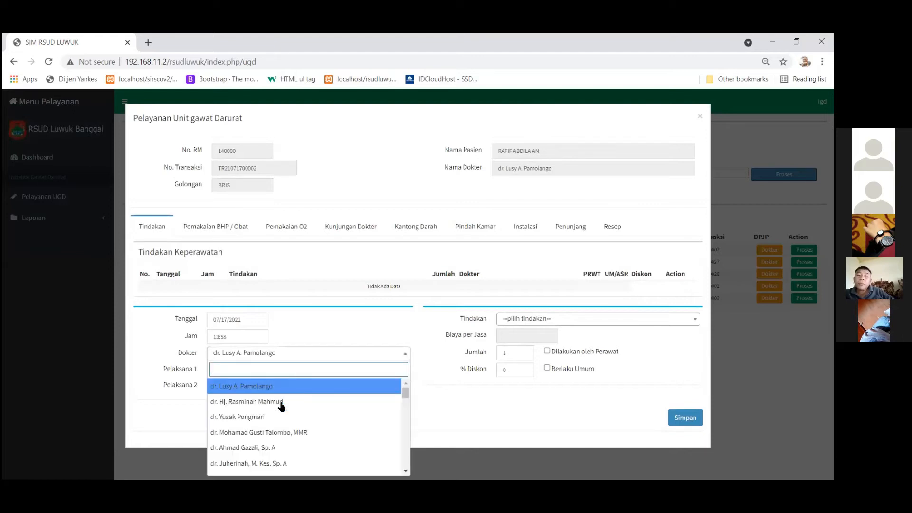
{"action": "left_click", "coordinate": [274, 402]}
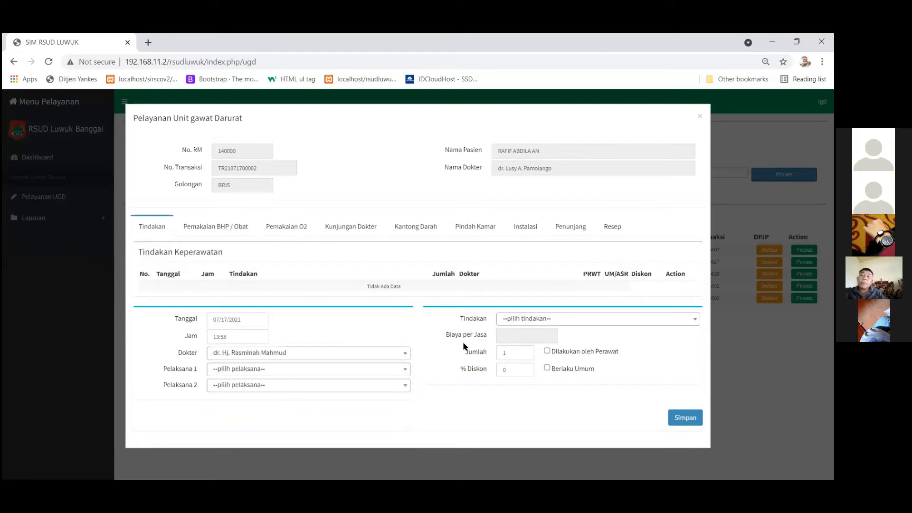
Add a Pasang Infus procedure with the matching nurse as first performer, marked done by a nurse.
{"action": "left_click", "coordinate": [530, 322]}
{"action": "type", "text": "in"}
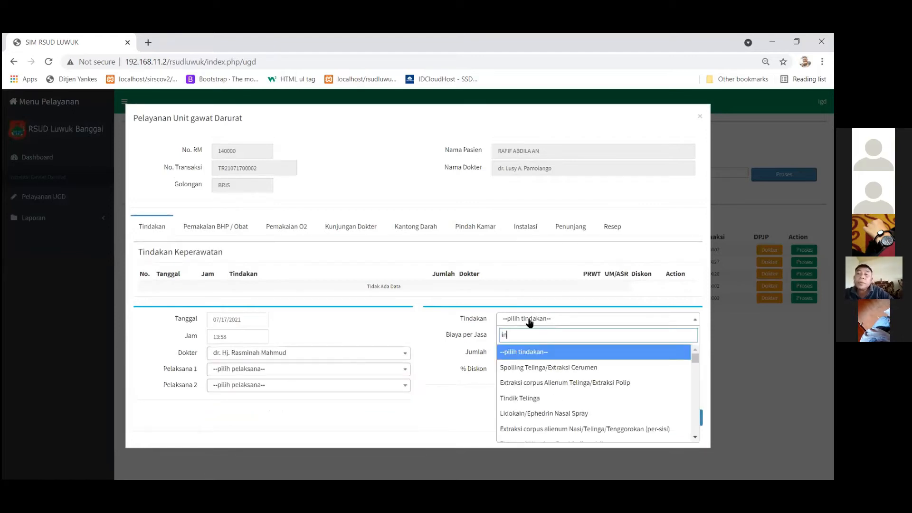
{"action": "type", "text": "f"}
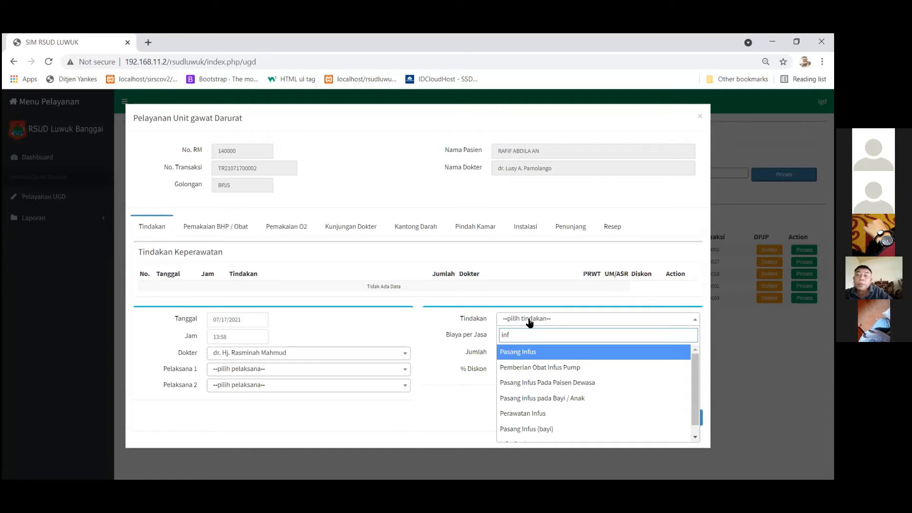
{"action": "left_click", "coordinate": [534, 351]}
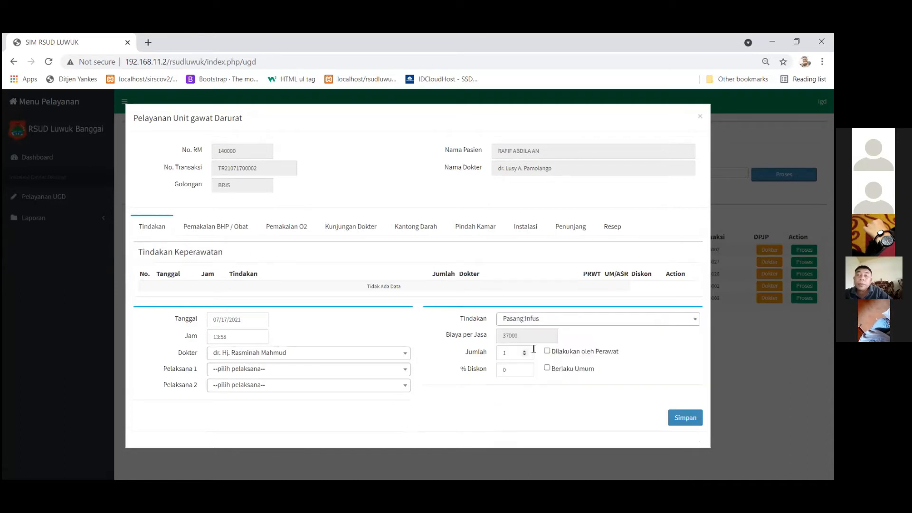
{"action": "left_click", "coordinate": [286, 370]}
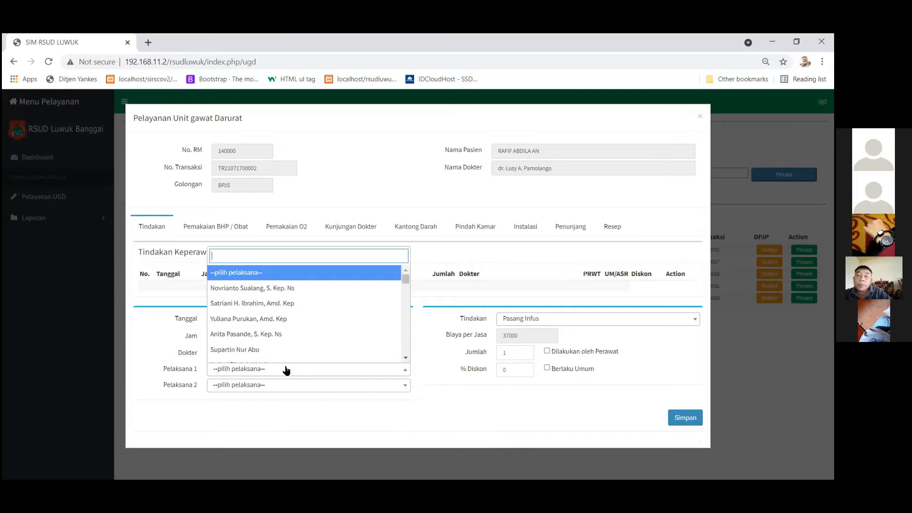
{"action": "type", "text": "arwi"}
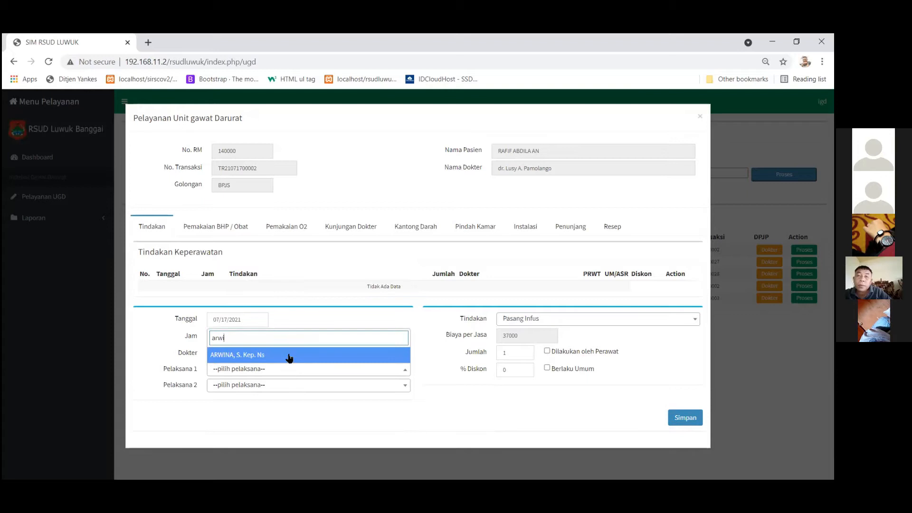
{"action": "left_click", "coordinate": [289, 355]}
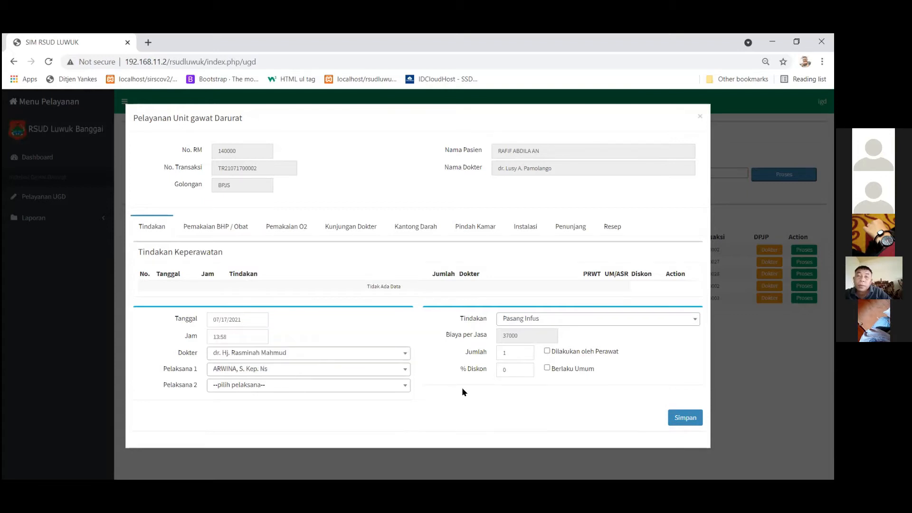
{"action": "left_click", "coordinate": [546, 350]}
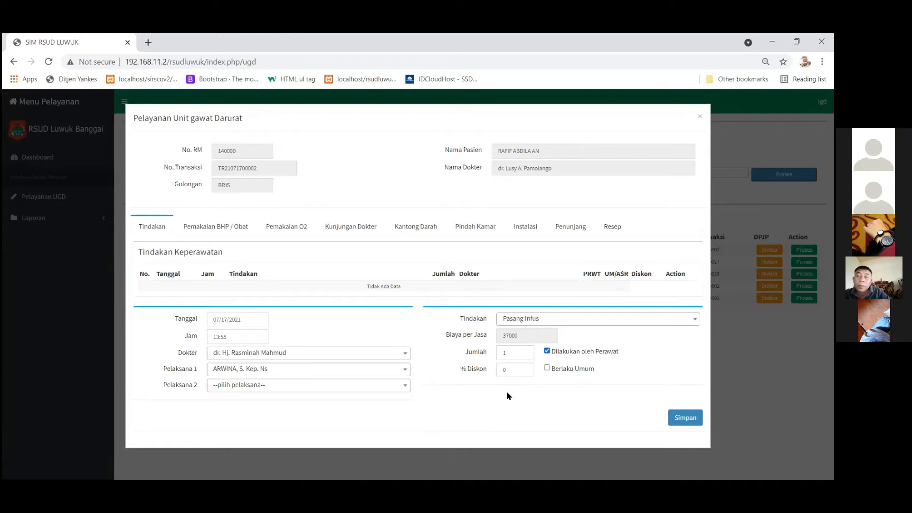
{"action": "left_click", "coordinate": [684, 418]}
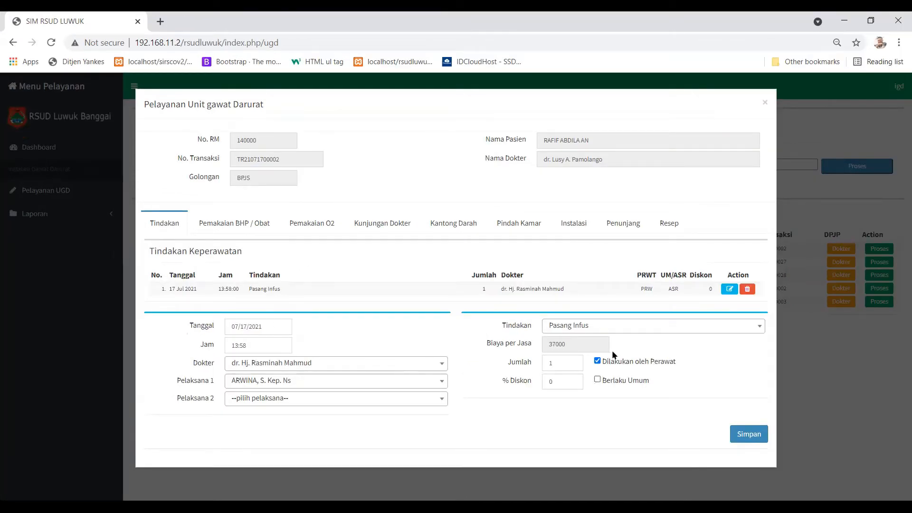
Add Pasang Gips (diluar bahan), not done by a nurse, at the general-public UMUM rate.
{"action": "left_click", "coordinate": [625, 327]}
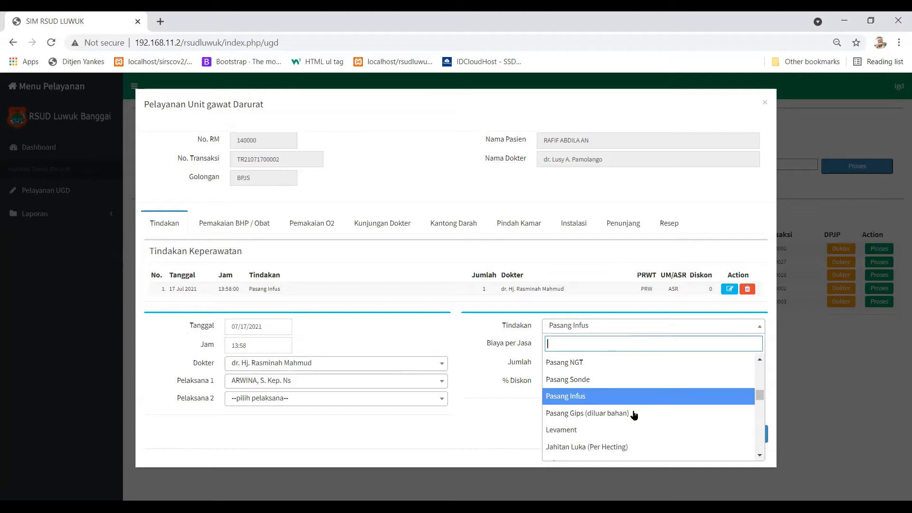
{"action": "left_click", "coordinate": [594, 414]}
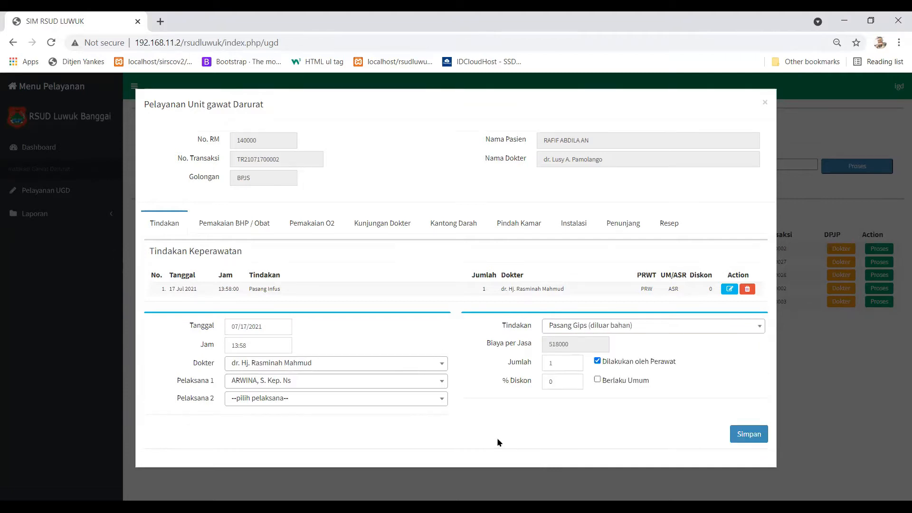
{"action": "left_click", "coordinate": [598, 361]}
{"action": "left_click", "coordinate": [597, 380]}
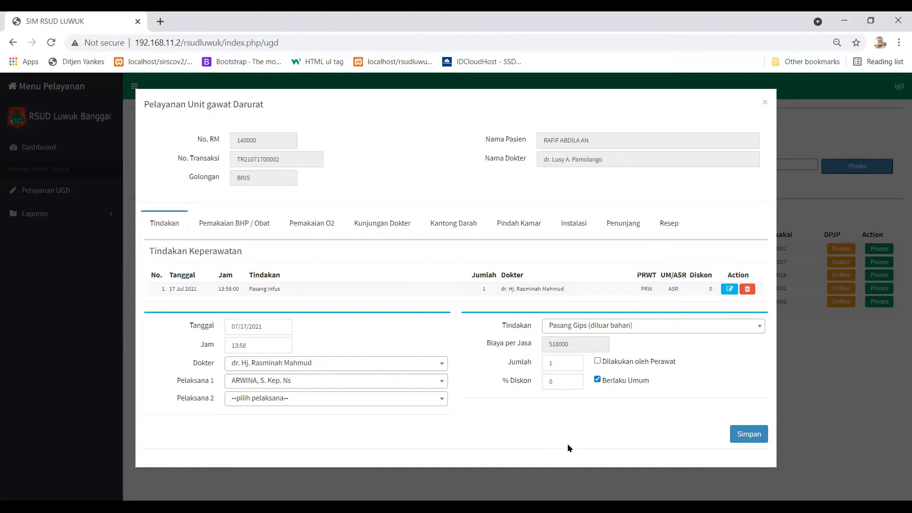
{"action": "left_click", "coordinate": [749, 434]}
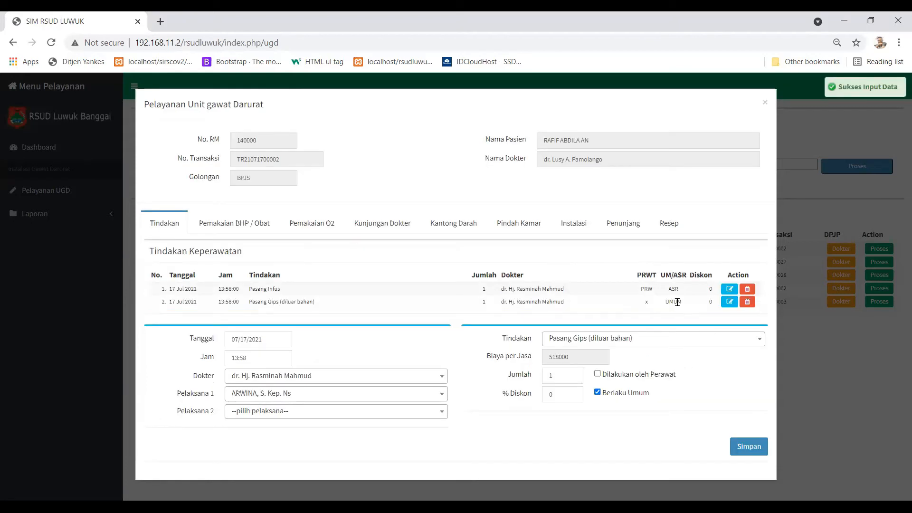
Point out the UMUM charge on the new row, then go to the Pemakaian BHP / Obat form.
{"action": "left_click_drag", "start_coordinate": [687, 301], "coordinate": [665, 302]}
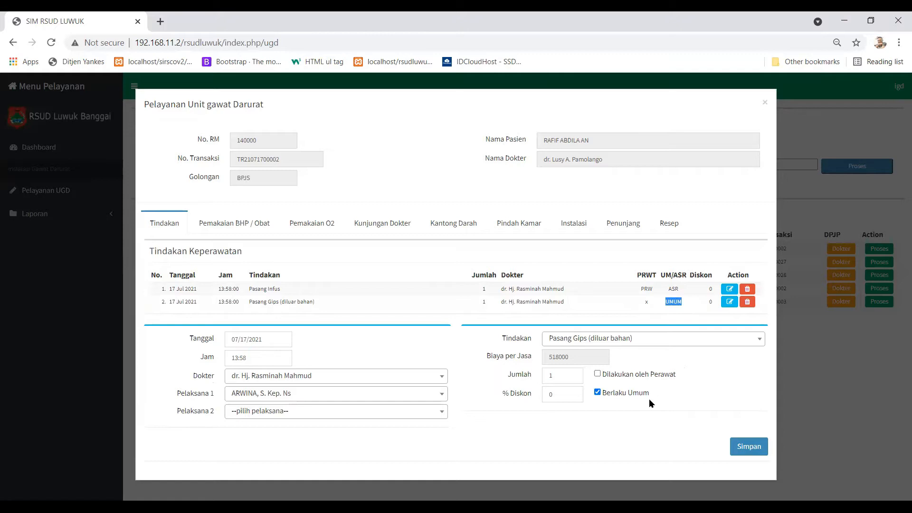
{"action": "left_click", "coordinate": [692, 378]}
{"action": "left_click", "coordinate": [247, 222]}
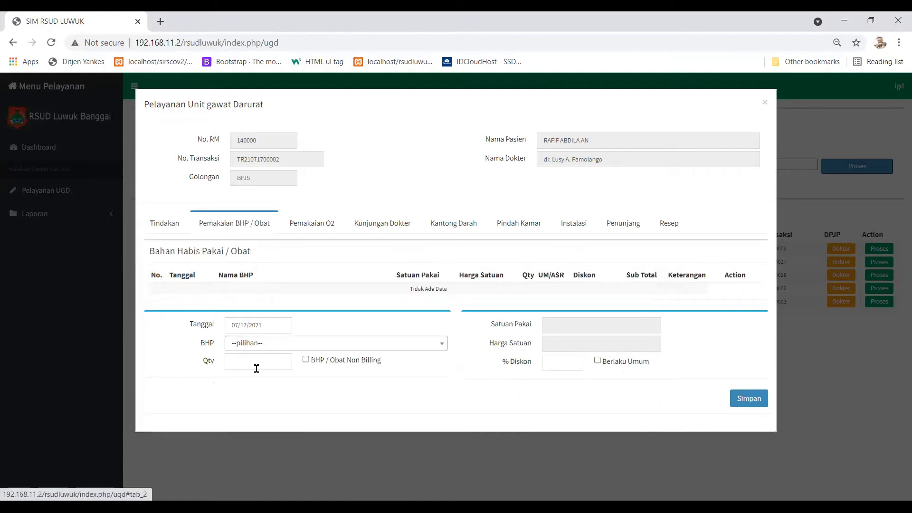
Record 10 GRAM of Kapas as a consumable, totalling 1.850.
{"action": "left_click", "coordinate": [285, 349]}
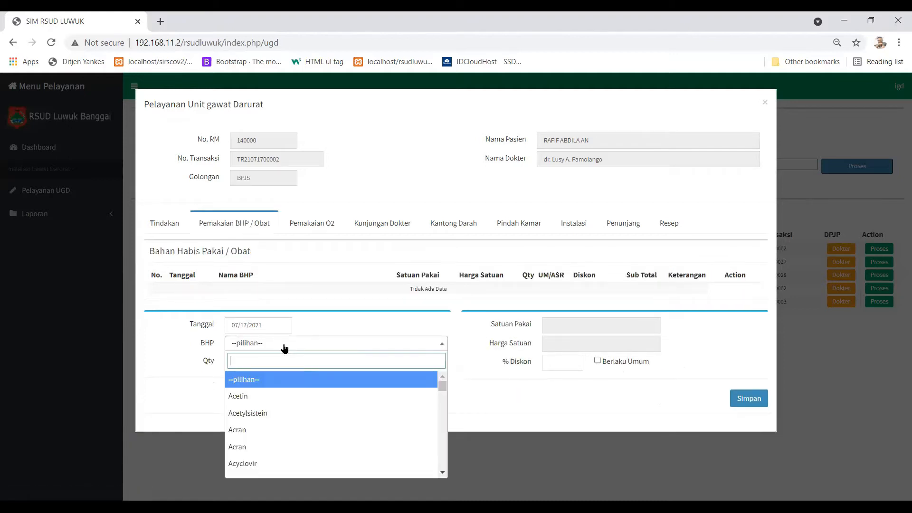
{"action": "scroll", "coordinate": [306, 428], "scroll_direction": "down", "scroll_amount": 2}
{"action": "scroll", "coordinate": [306, 399], "scroll_direction": "up", "scroll_amount": 3}
{"action": "type", "text": "kapas"}
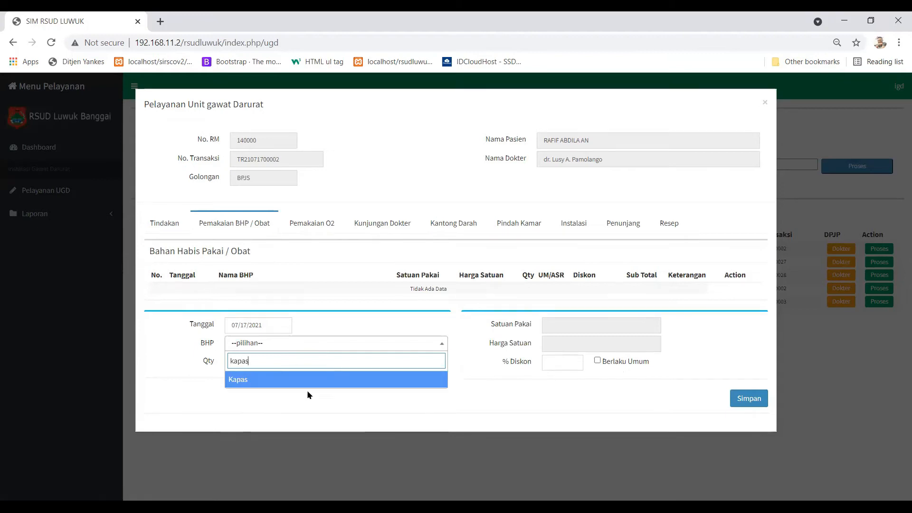
{"action": "left_click", "coordinate": [317, 382]}
{"action": "left_click", "coordinate": [245, 361]}
{"action": "type", "text": "10"}
{"action": "left_click", "coordinate": [302, 346]}
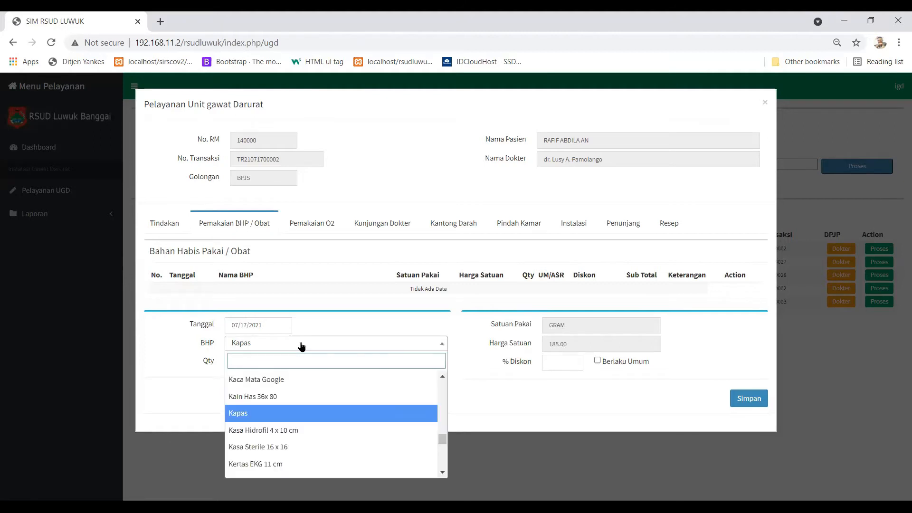
{"action": "left_click", "coordinate": [744, 401]}
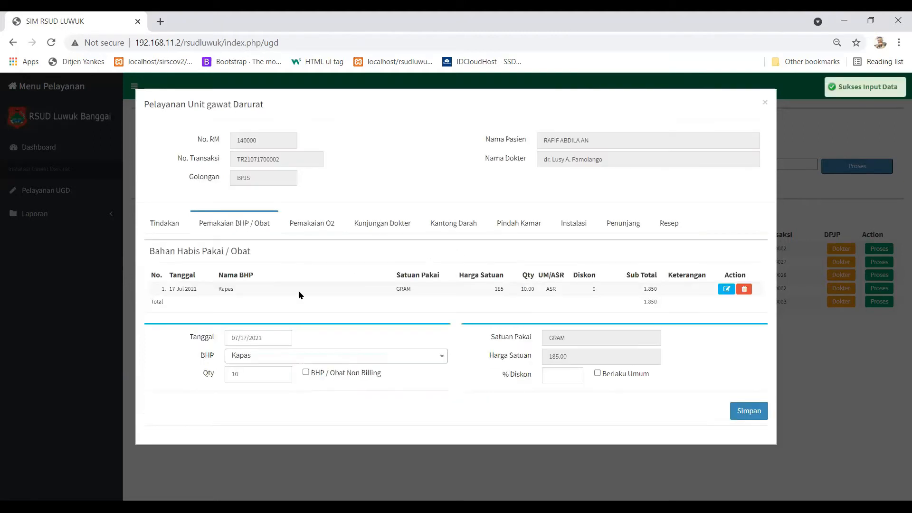
Search the consumables list for 'han' and close it without adding an item.
{"action": "left_click", "coordinate": [266, 360]}
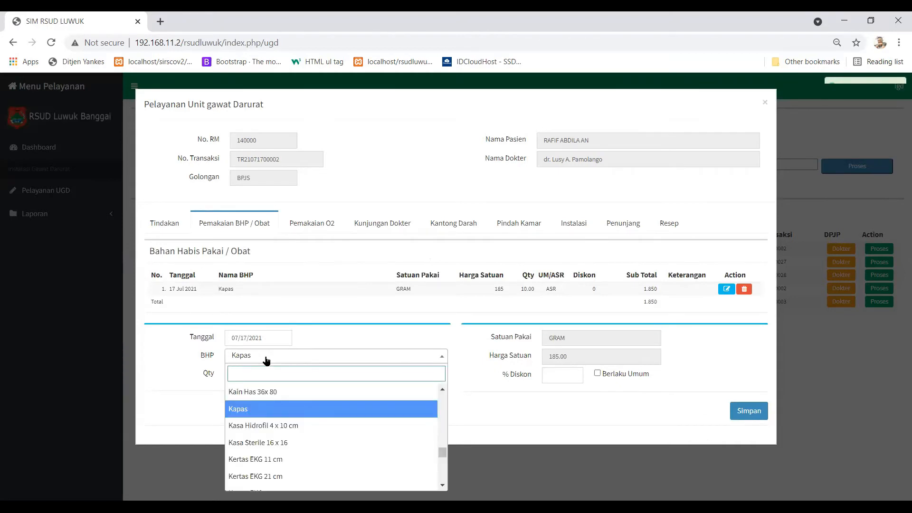
{"action": "type", "text": "han"}
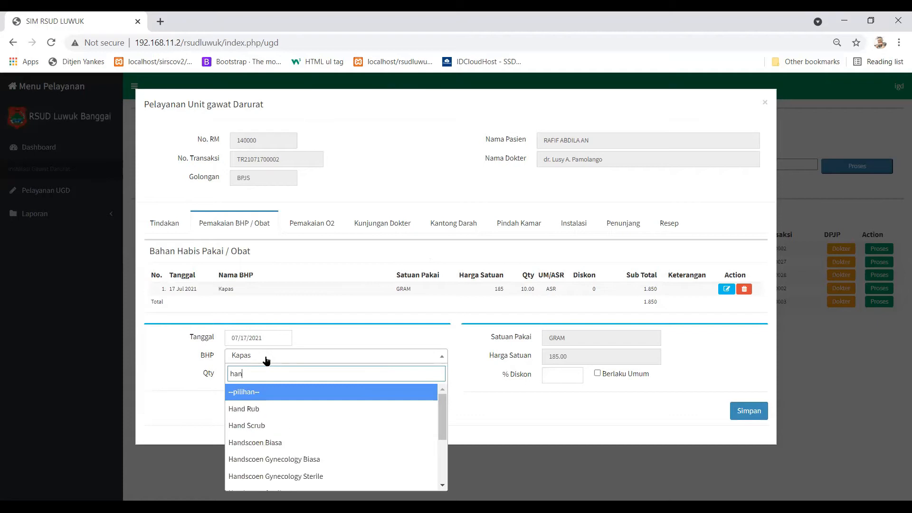
{"action": "left_click", "coordinate": [434, 170]}
{"action": "left_click", "coordinate": [871, 89]}
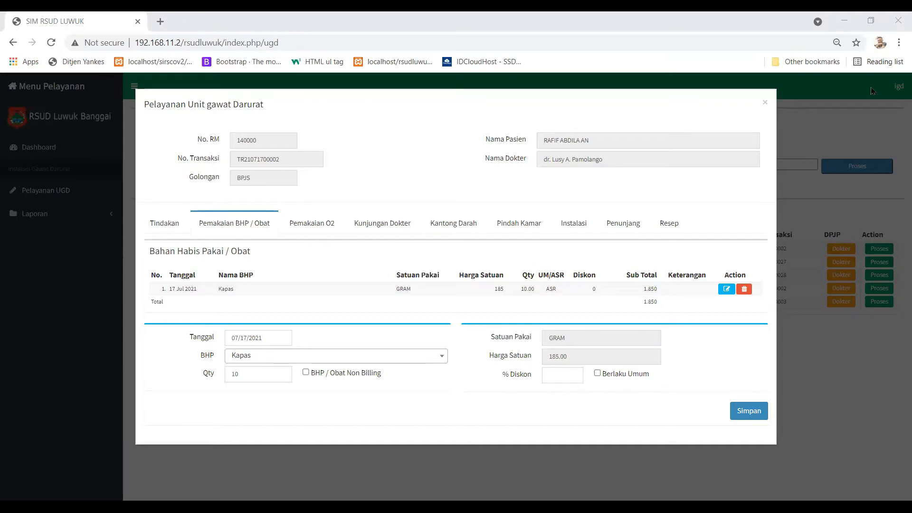
Close the current window and open the last listed patient's service record.
{"action": "left_click", "coordinate": [765, 103]}
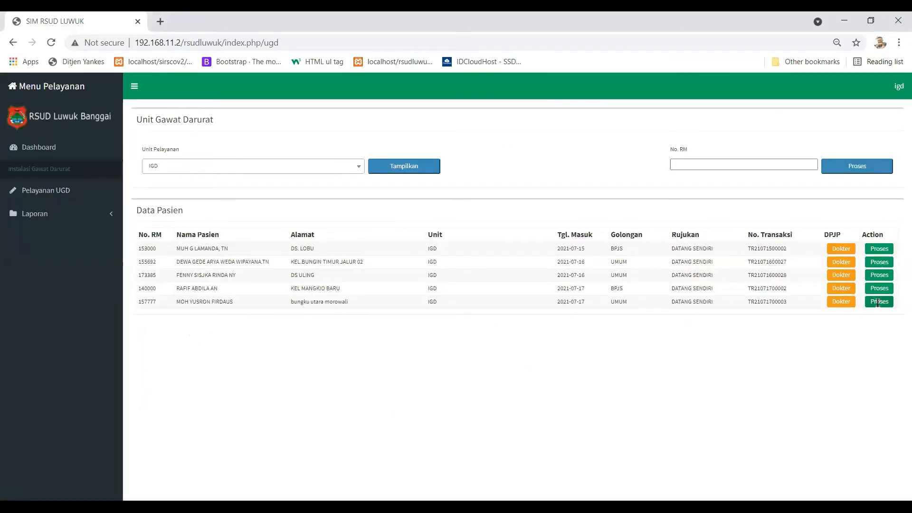
{"action": "left_click", "coordinate": [879, 302]}
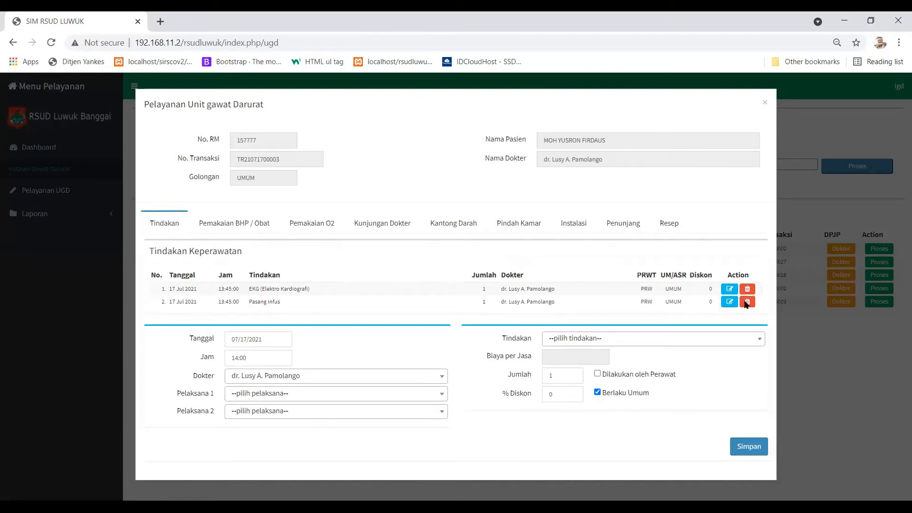
{"action": "left_click", "coordinate": [733, 290]}
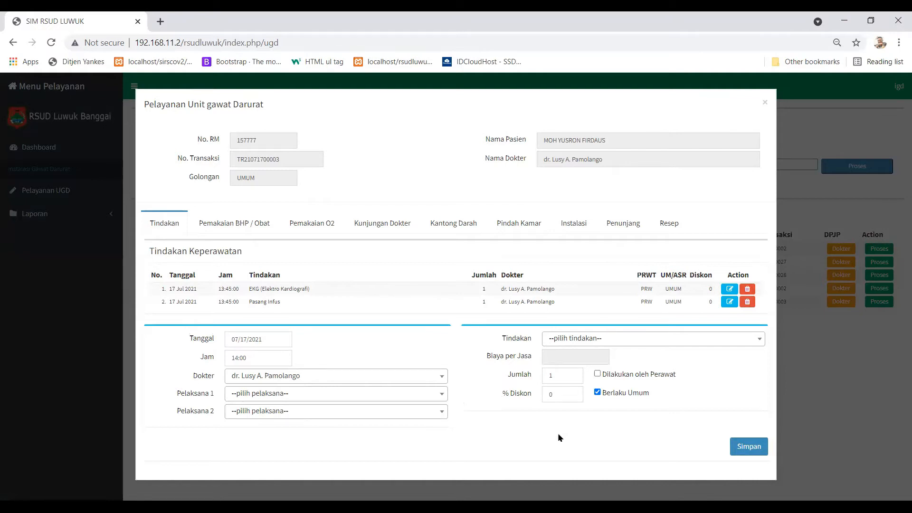
Edit the Pasang Infus procedure's discount, re-save it, and view the doctor visits.
{"action": "left_click", "coordinate": [730, 302]}
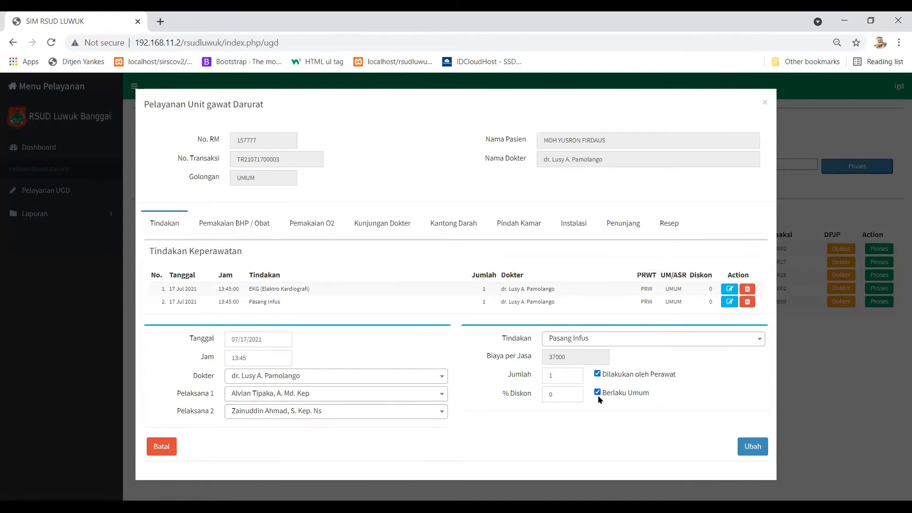
{"action": "left_click", "coordinate": [562, 394]}
{"action": "key", "text": "ctrl+a"}
{"action": "left_click_drag", "start_coordinate": [560, 394], "coordinate": [546, 390]}
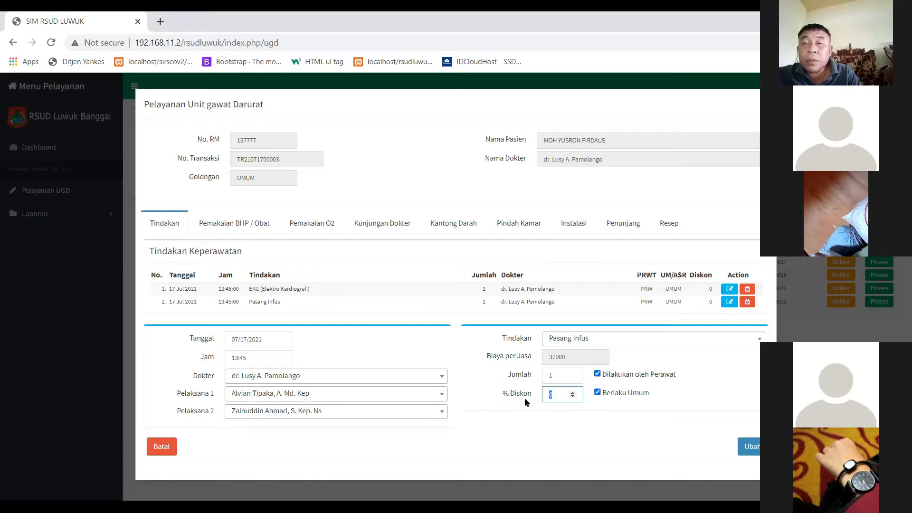
{"action": "left_click", "coordinate": [750, 446]}
{"action": "left_click", "coordinate": [388, 221]}
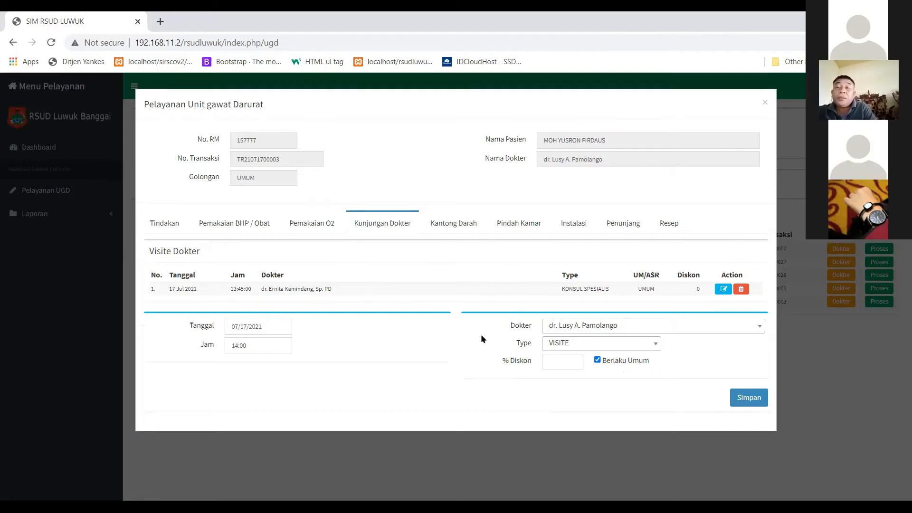
Save a 14:00 VISITE doctor visit with 50% discount and close the service window.
{"action": "left_click", "coordinate": [553, 362]}
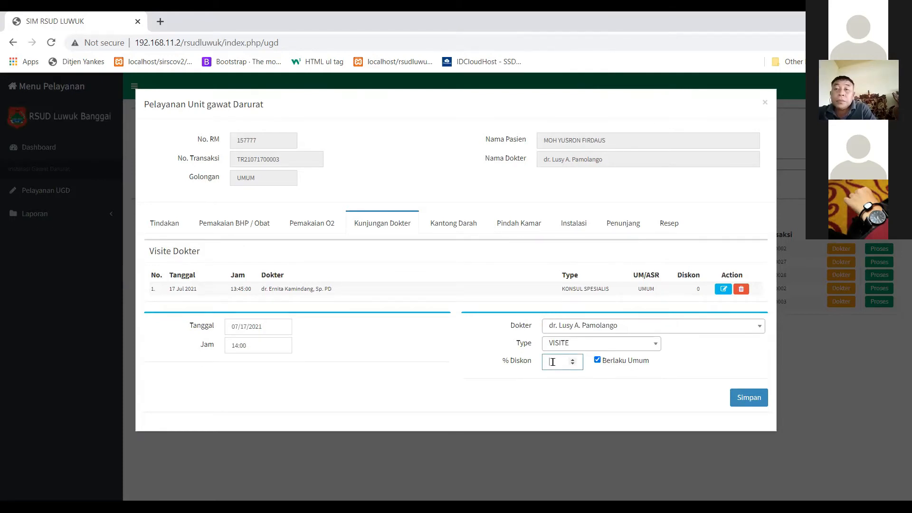
{"action": "type", "text": "50"}
{"action": "left_click", "coordinate": [746, 398]}
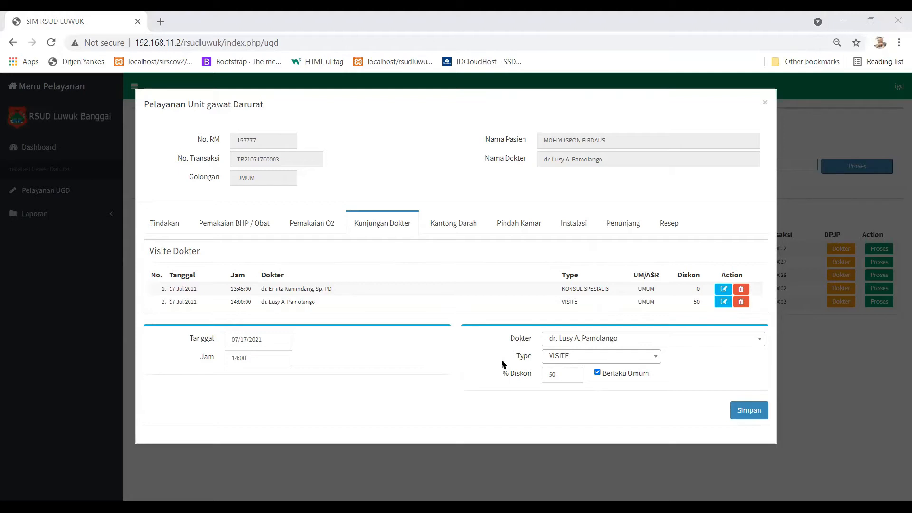
{"action": "left_click", "coordinate": [764, 103]}
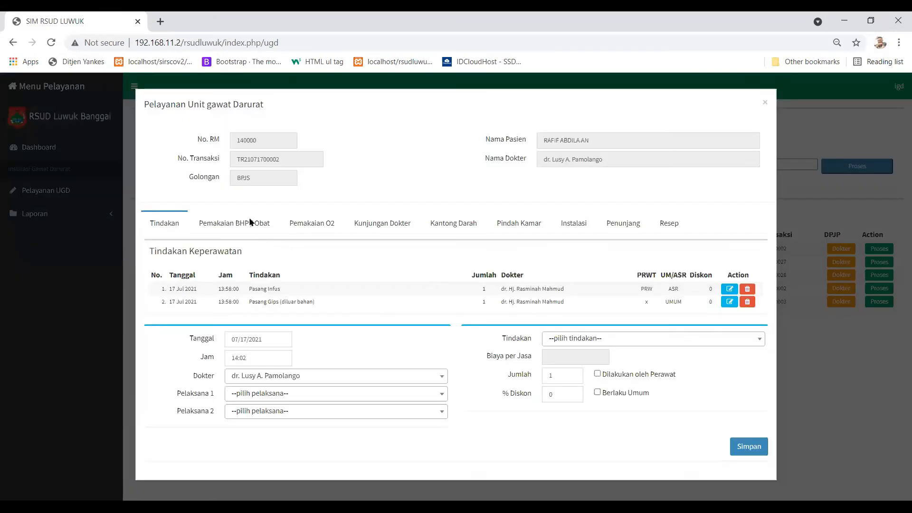
{"action": "left_click", "coordinate": [250, 220]}
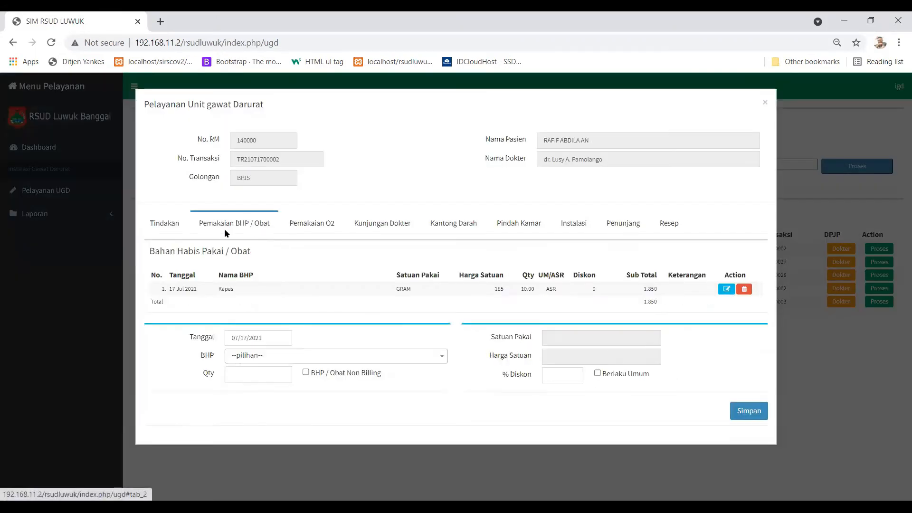
{"action": "left_click", "coordinate": [321, 223]}
{"action": "left_click", "coordinate": [559, 323]}
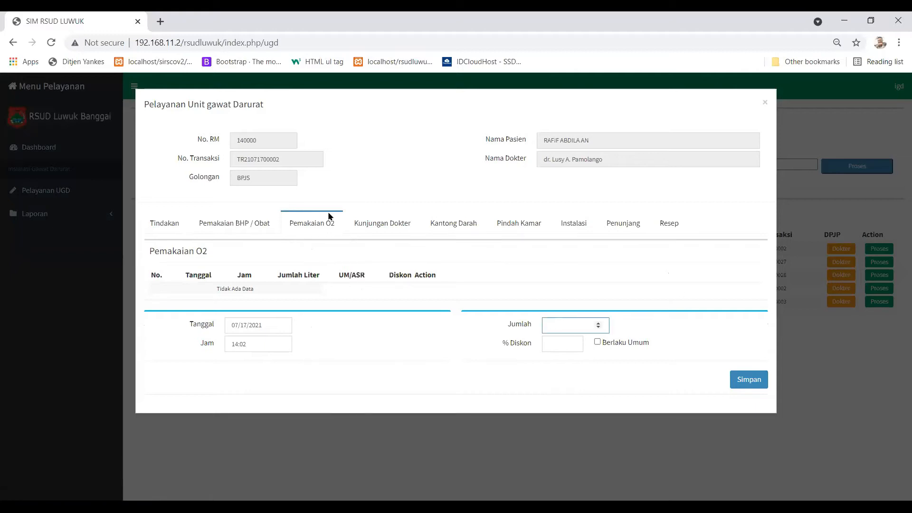
{"action": "left_click", "coordinate": [367, 221]}
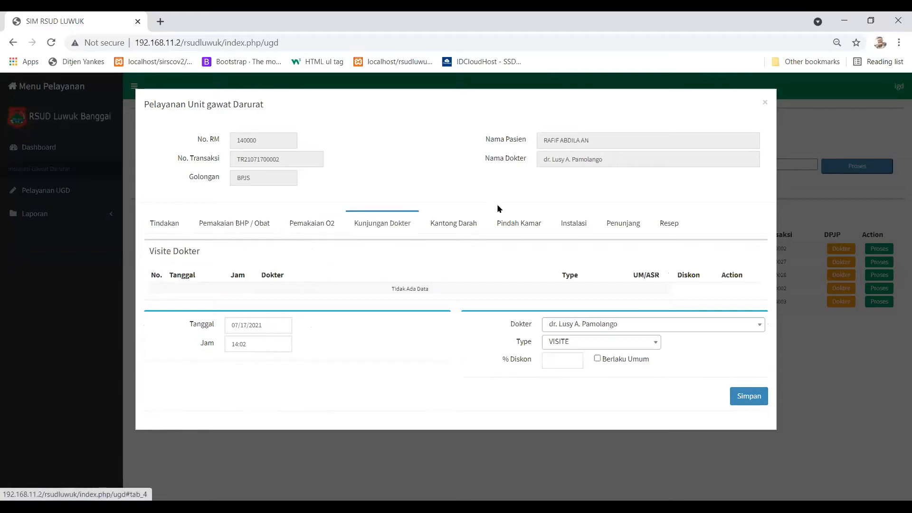
{"action": "left_click", "coordinate": [467, 228]}
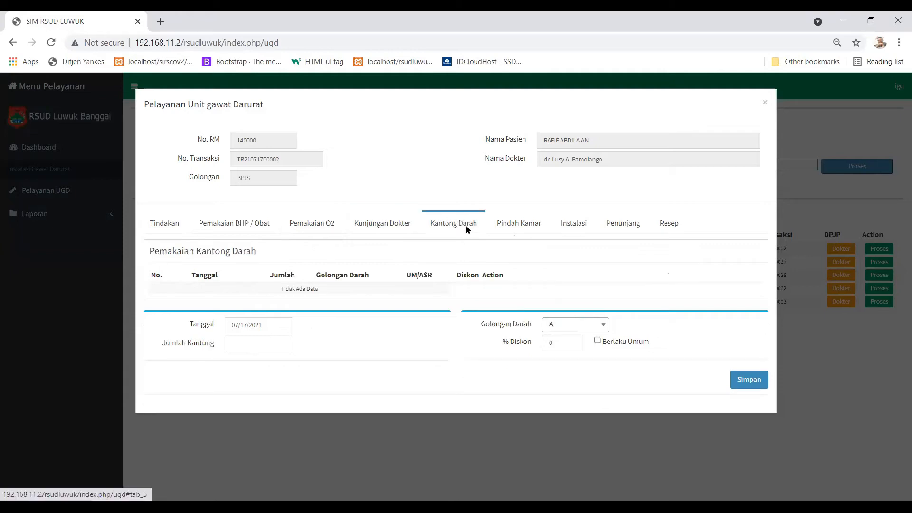
{"action": "left_click", "coordinate": [172, 222]}
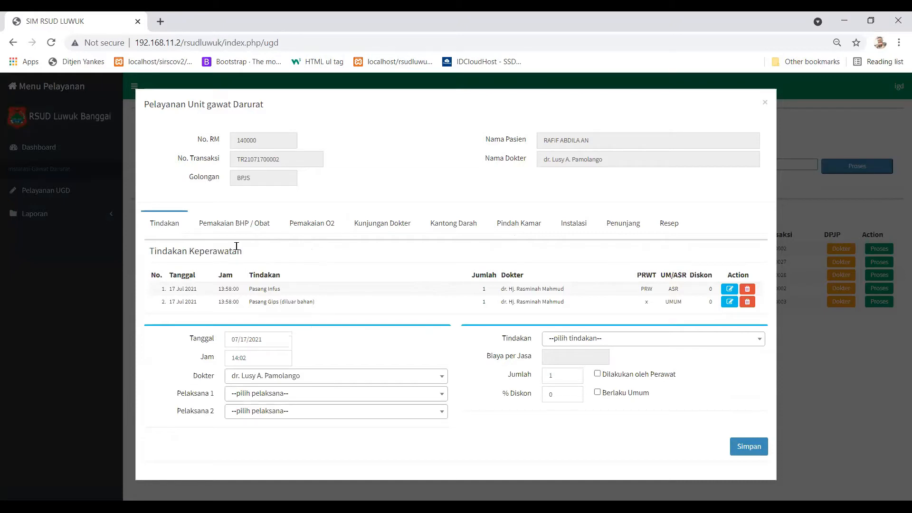
{"action": "left_click", "coordinate": [243, 223]}
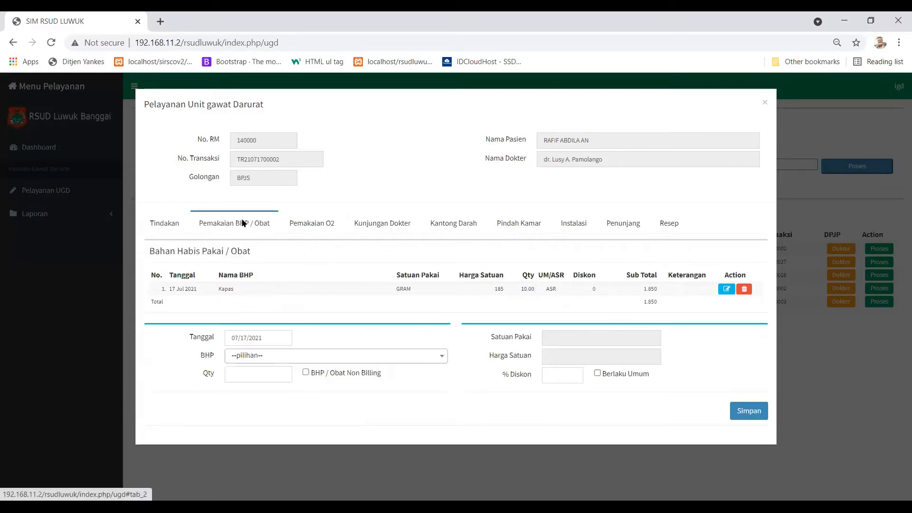
{"action": "left_click", "coordinate": [666, 223]}
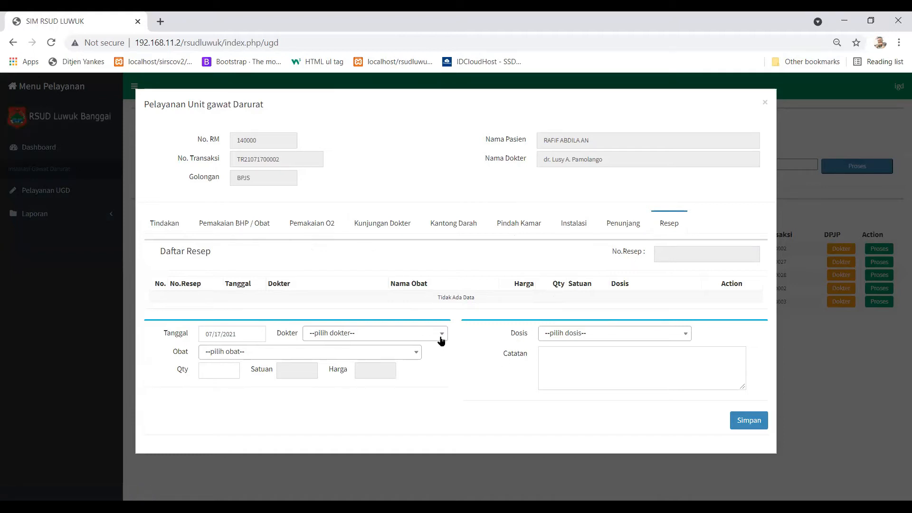
Check the prescription doctor list without choosing anyone, then go to the Pindah Kamar section.
{"action": "left_click", "coordinate": [399, 336]}
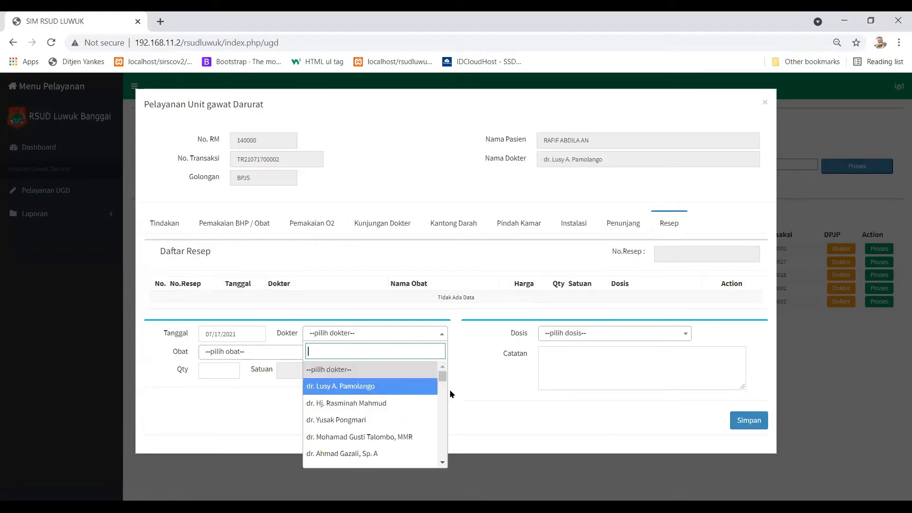
{"action": "left_click", "coordinate": [673, 376]}
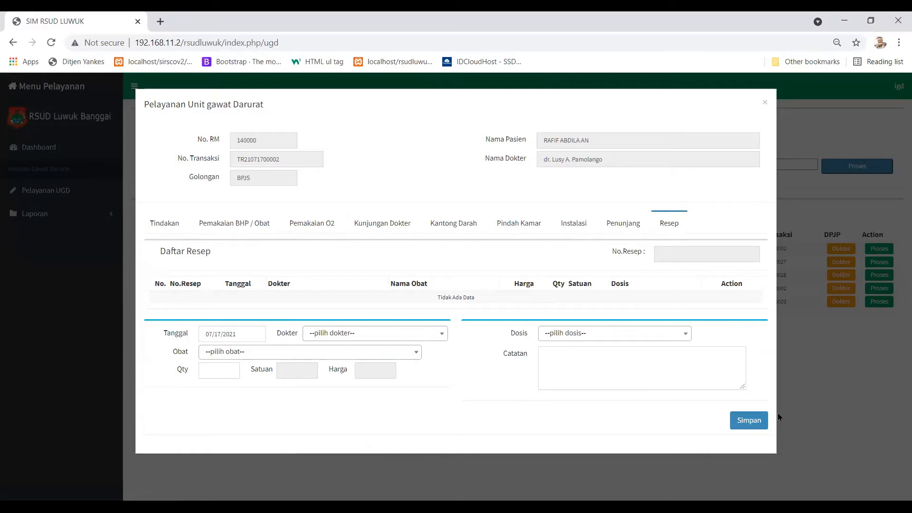
{"action": "left_click", "coordinate": [524, 228]}
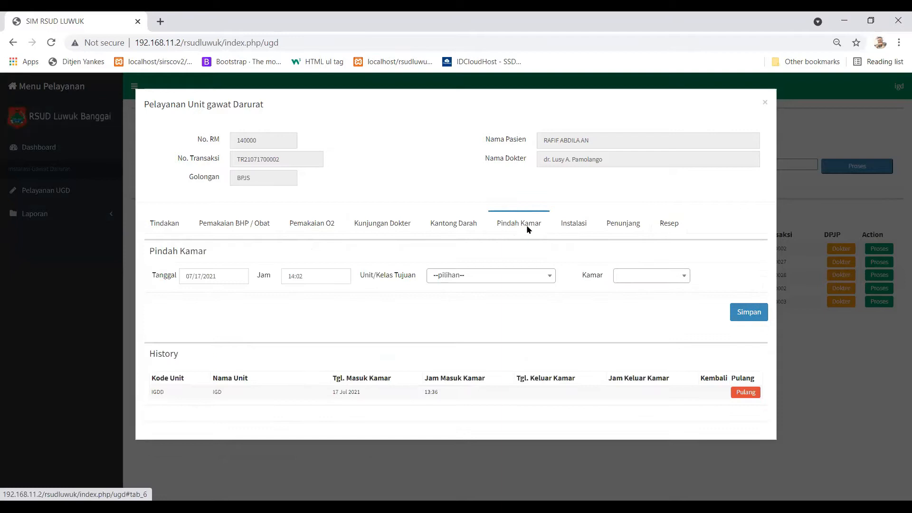
Start the IGD discharge, keeping SEMBUH, RESUME TERISI and Diijinkan in the Pasien Pulang form.
{"action": "left_click", "coordinate": [747, 393]}
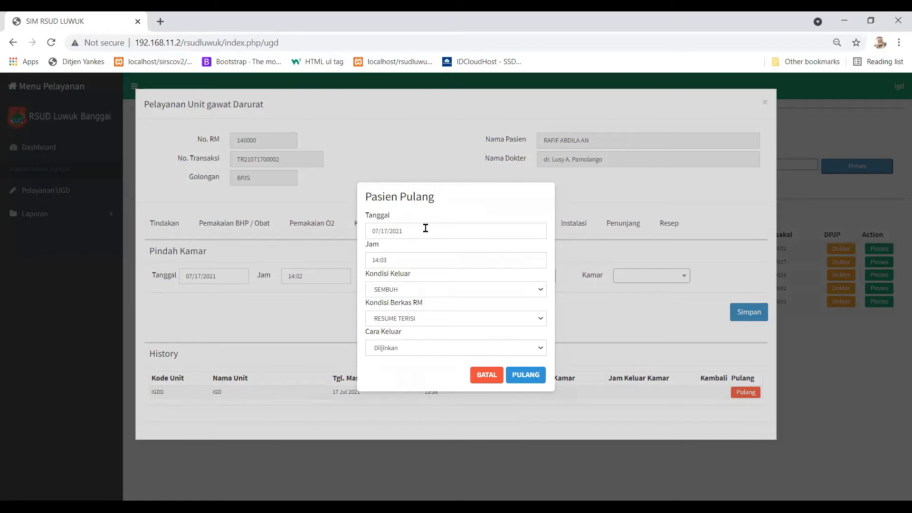
{"action": "left_click", "coordinate": [397, 290]}
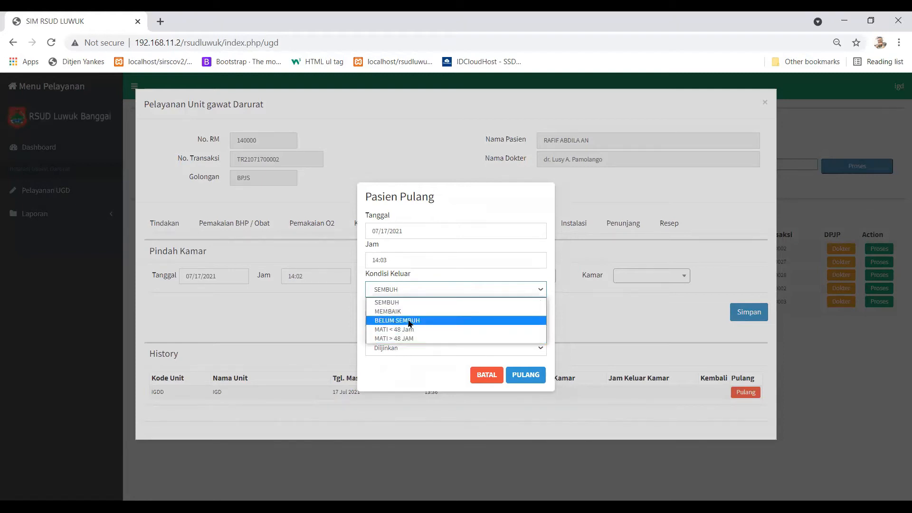
{"action": "left_click", "coordinate": [384, 369]}
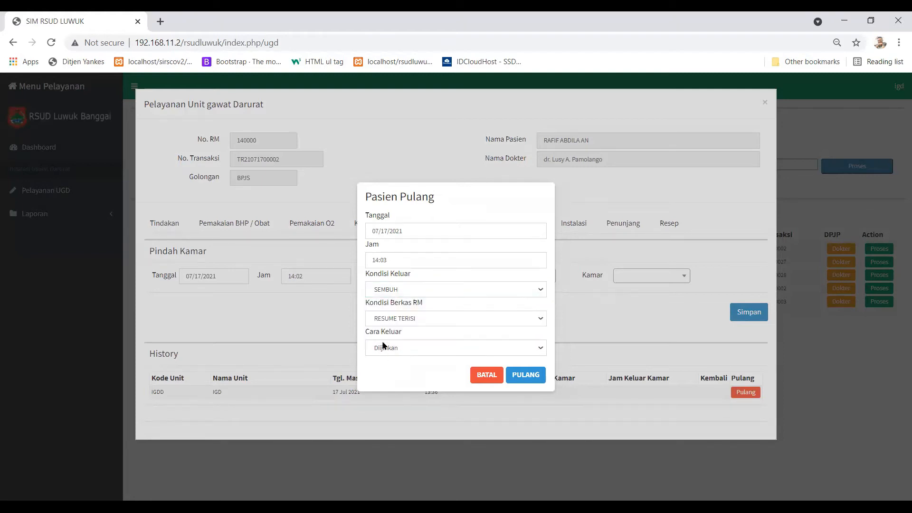
{"action": "left_click", "coordinate": [393, 321]}
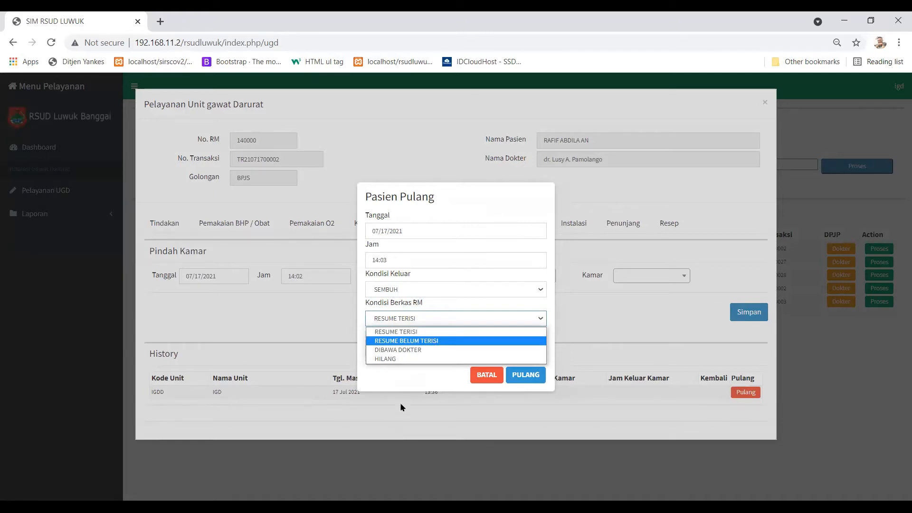
{"action": "left_click", "coordinate": [397, 379]}
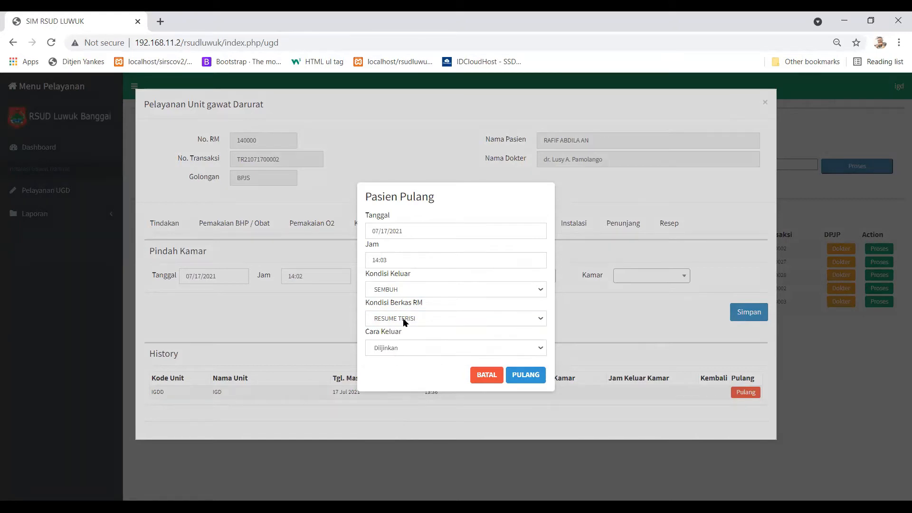
{"action": "left_click", "coordinate": [399, 347]}
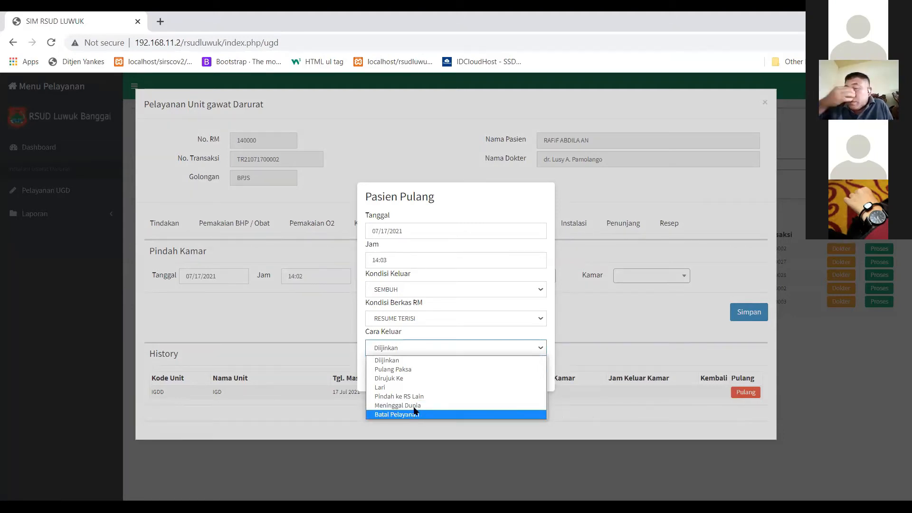
{"action": "left_click", "coordinate": [426, 360]}
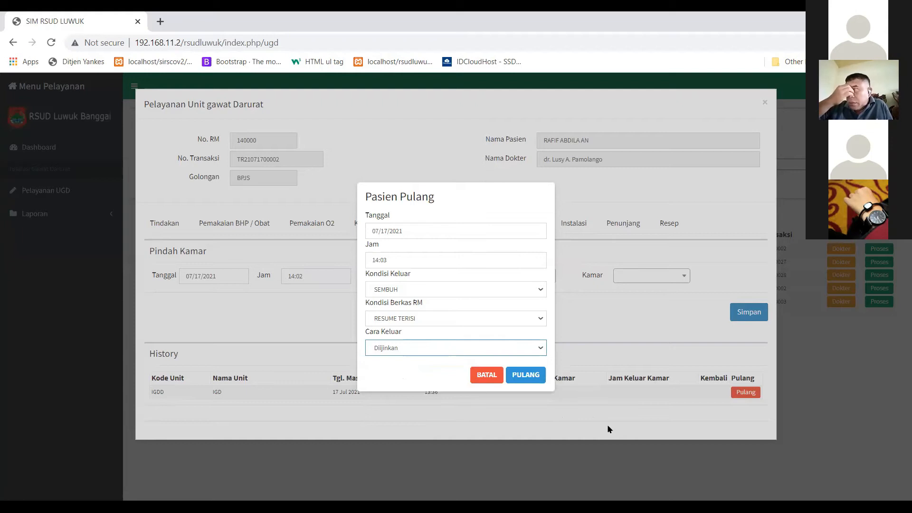
Confirm the discharge with exit date 17 Jul 2021 and show the Tindakan list.
{"action": "left_click", "coordinate": [518, 374]}
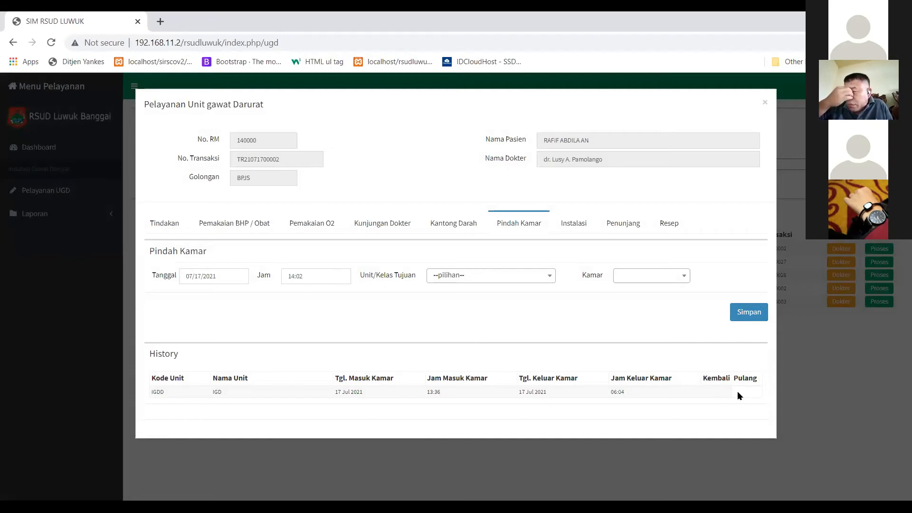
{"action": "left_click", "coordinate": [165, 225]}
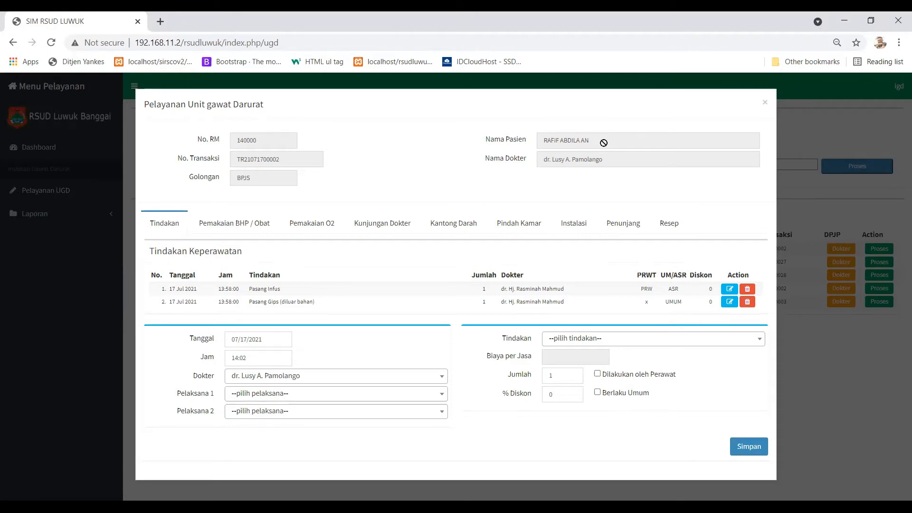
Show the Resep section to confirm the prescription list for 07/17/2021 is empty.
{"action": "left_click", "coordinate": [675, 227]}
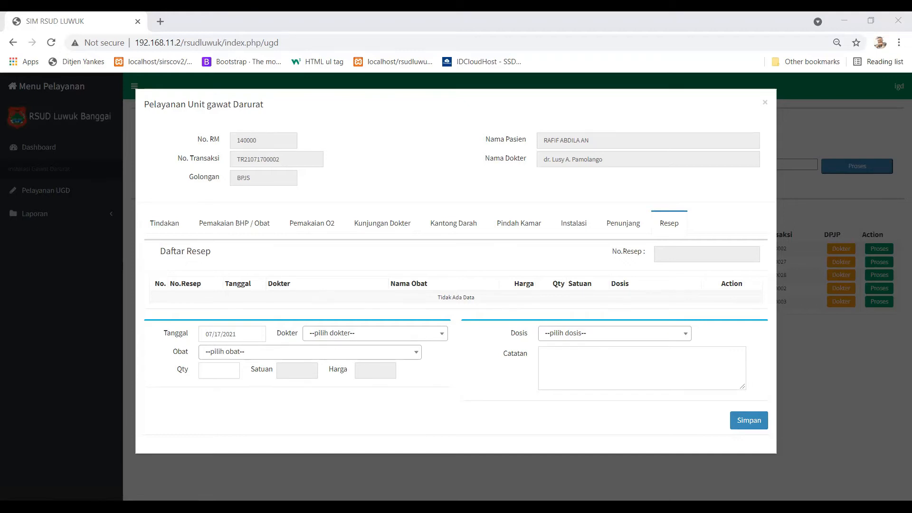
Reset browser zoom to 100% and close the Pelayanan Unit Gawat Darurat window.
{"action": "key", "text": "ctrl+plus"}
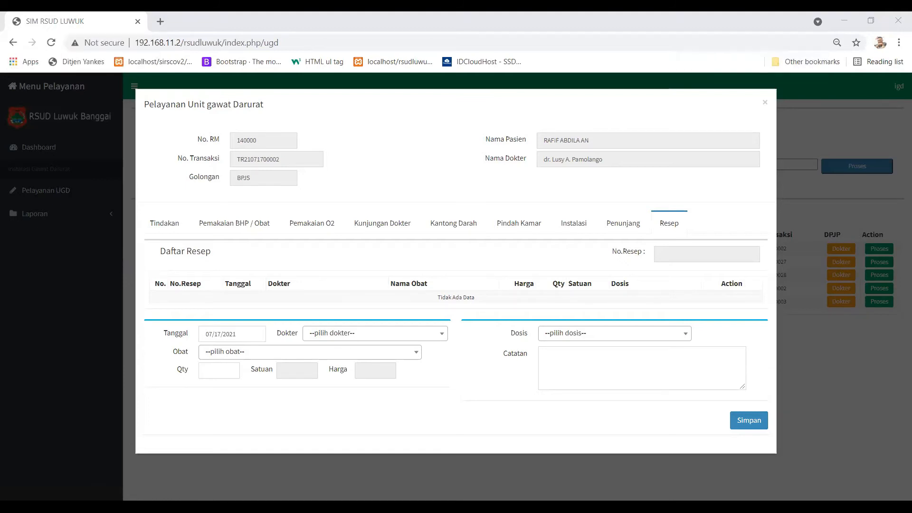
{"action": "left_click", "coordinate": [837, 42]}
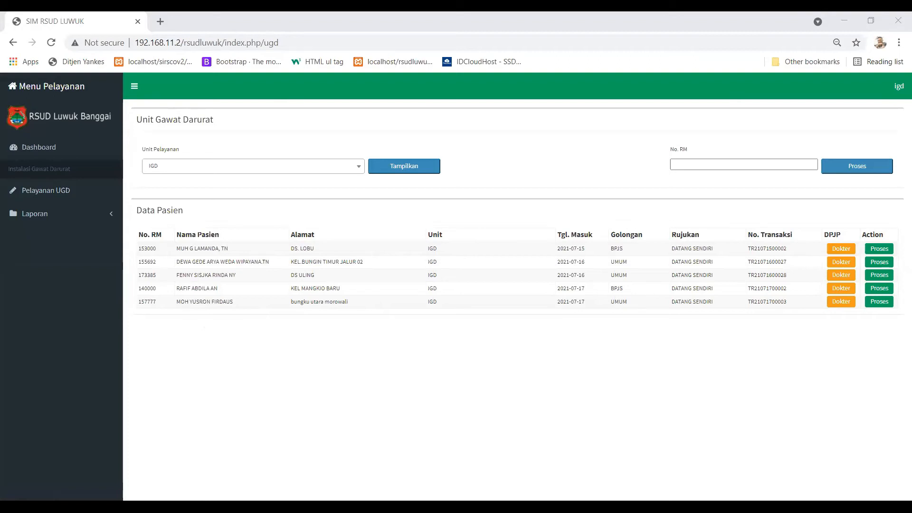
{"action": "key", "text": "ctrl+plus"}
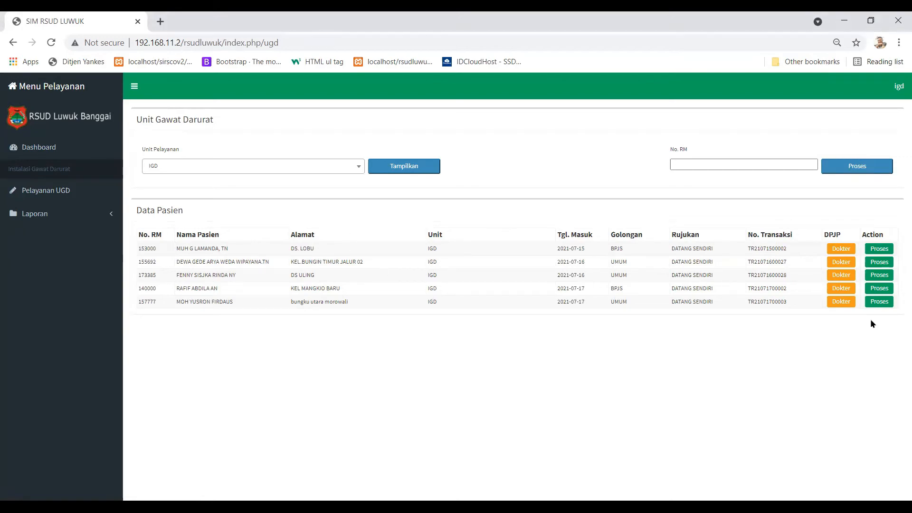
Open the fourth patient's emergency treatment record to list Pasang Infus and Pasang Gips.
{"action": "left_click", "coordinate": [887, 289]}
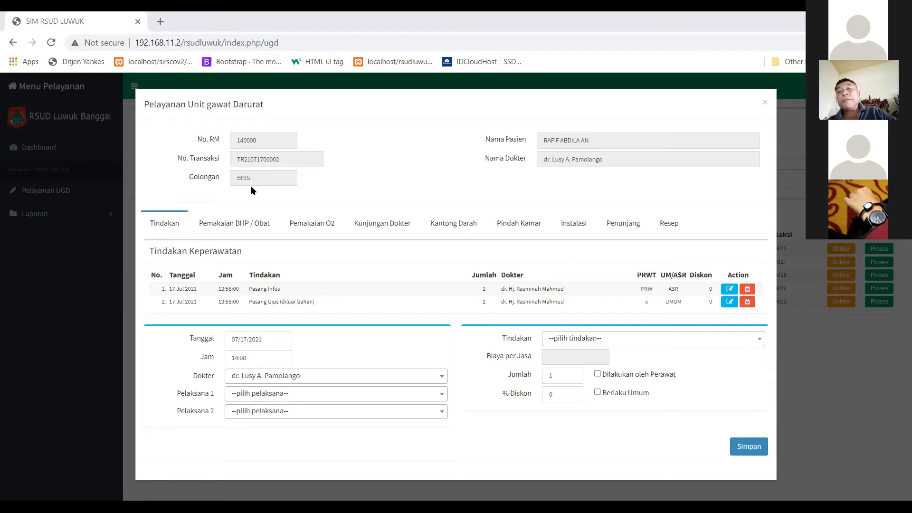
Switch to the last listed UMUM patient's record and review its doctor visits and Tindakan list.
{"action": "left_click", "coordinate": [763, 105]}
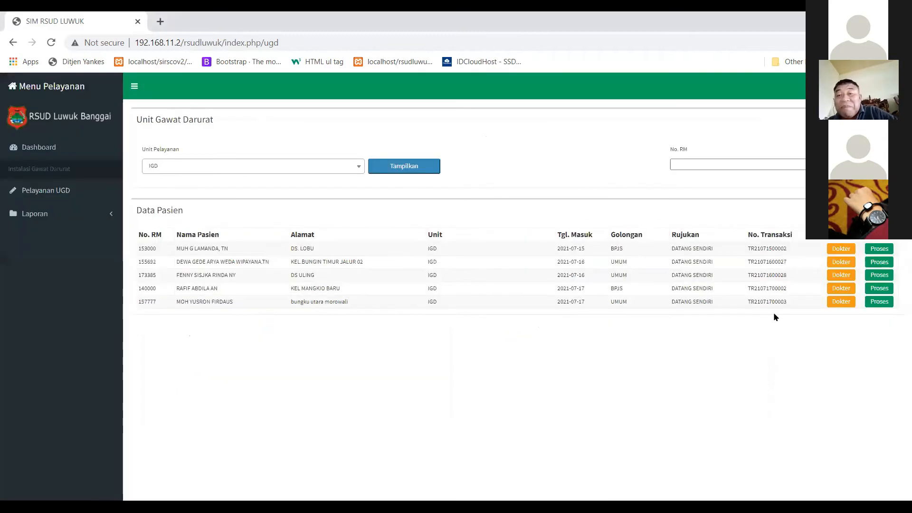
{"action": "left_click", "coordinate": [878, 302]}
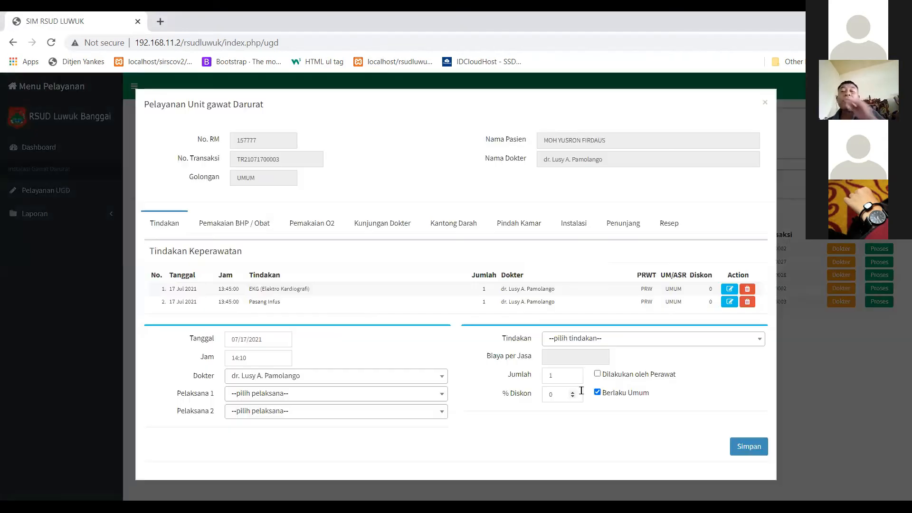
{"action": "left_click_drag", "start_coordinate": [559, 392], "coordinate": [471, 389]}
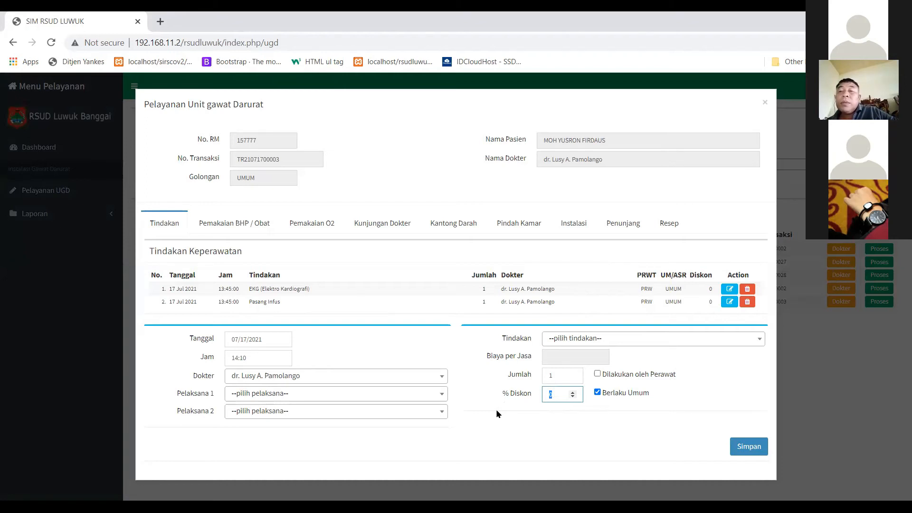
{"action": "left_click", "coordinate": [393, 224]}
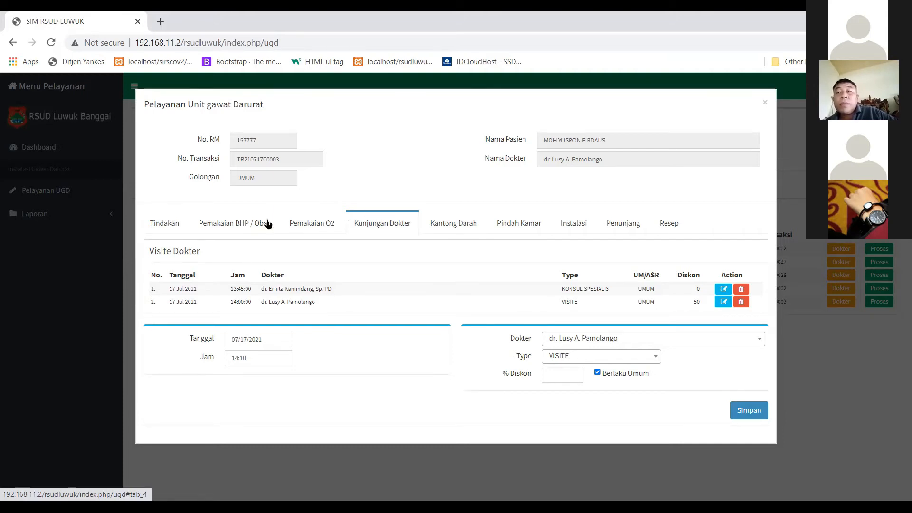
{"action": "left_click", "coordinate": [168, 227]}
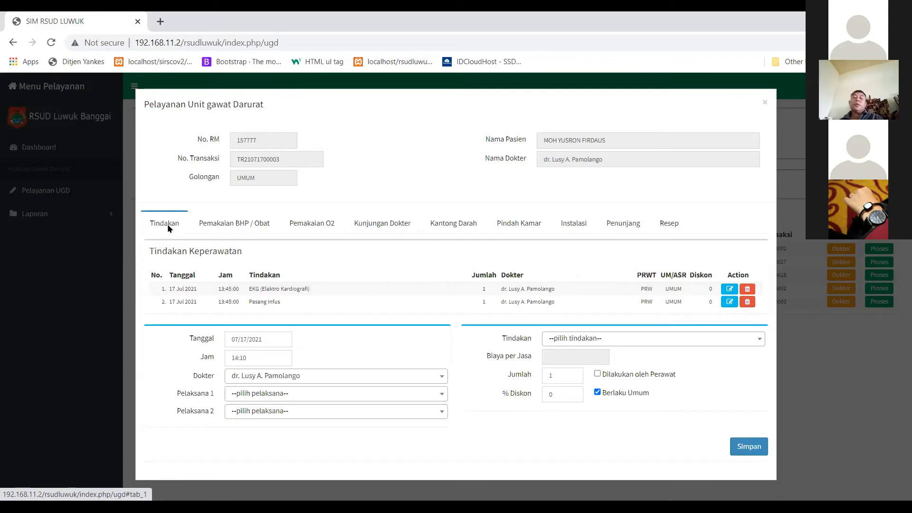
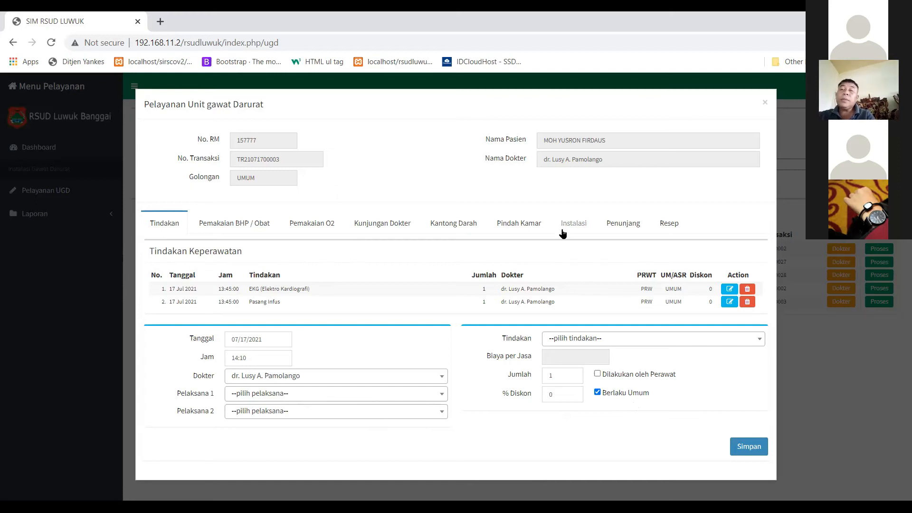
Check the Pindah Kamar history, then reopen the last patient's service record and close it.
{"action": "left_click", "coordinate": [529, 223]}
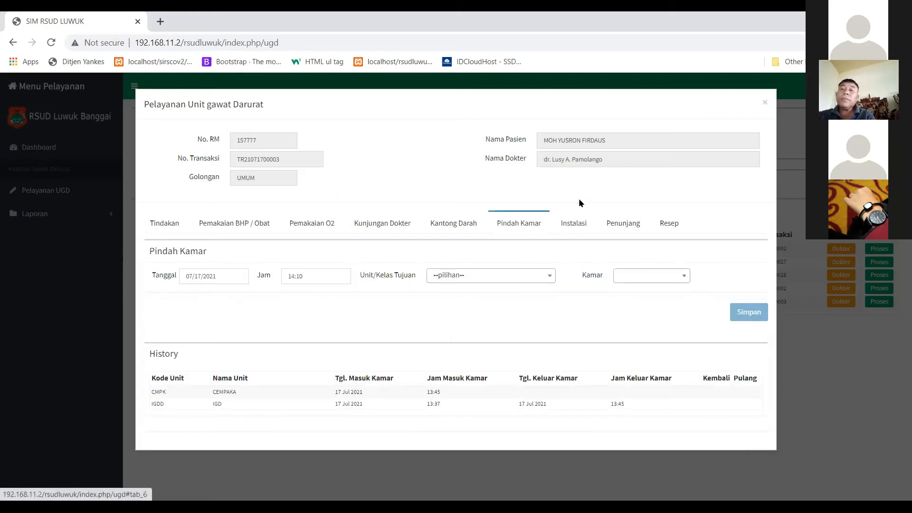
{"action": "left_click", "coordinate": [877, 315]}
{"action": "left_click", "coordinate": [879, 302]}
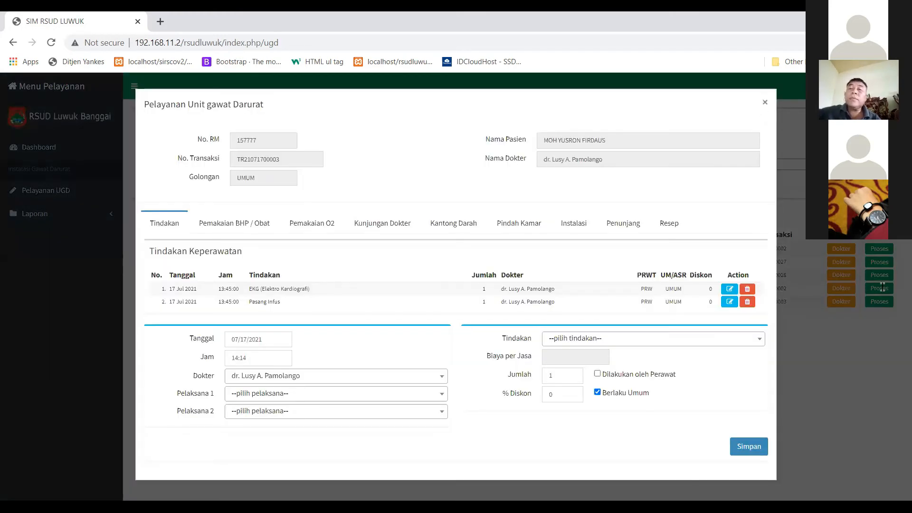
{"action": "left_click", "coordinate": [764, 106]}
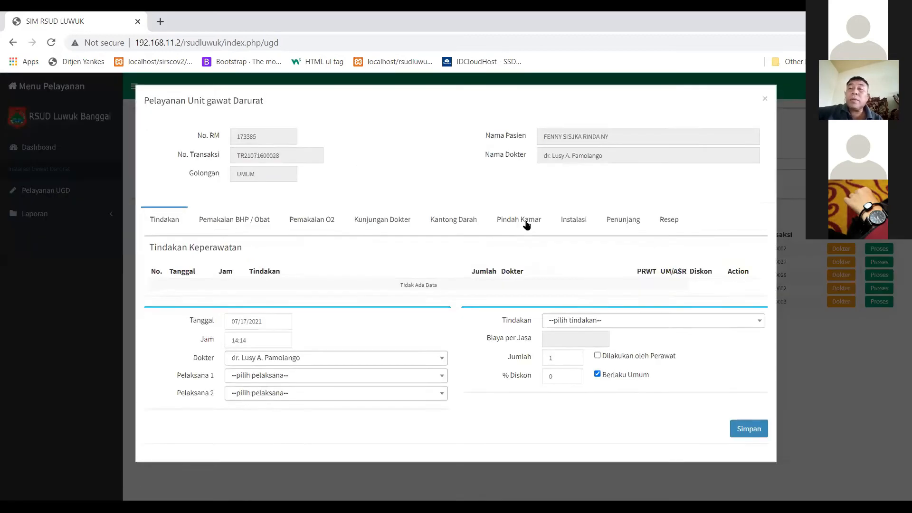
Open the third patient's service record on its empty Tindakan Keperawatan form.
{"action": "left_click", "coordinate": [523, 223]}
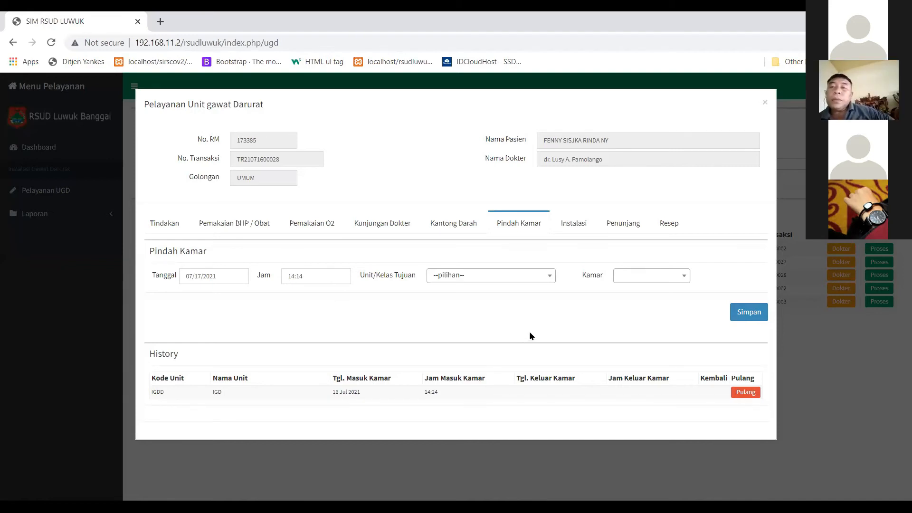
{"action": "left_click", "coordinate": [160, 222]}
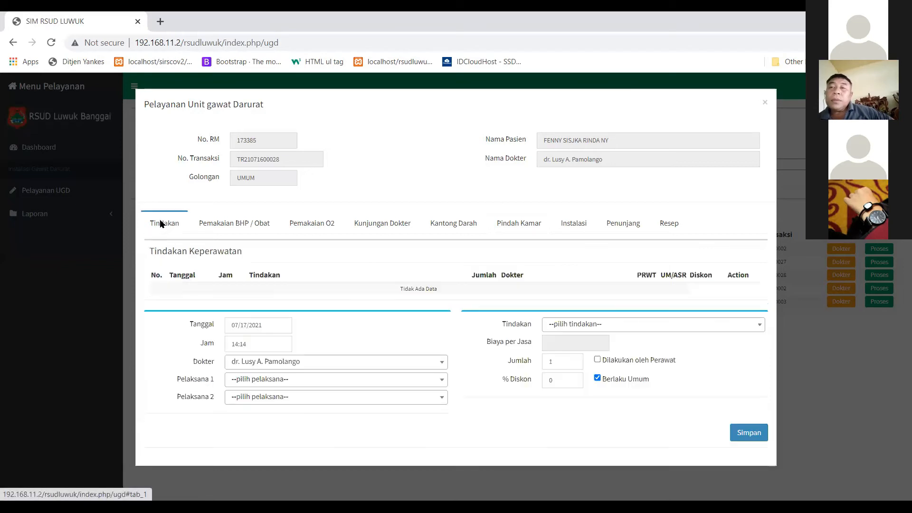
Review the third patient's Pindah Kamar history and Tindakan form, then close the record.
{"action": "left_click", "coordinate": [513, 223]}
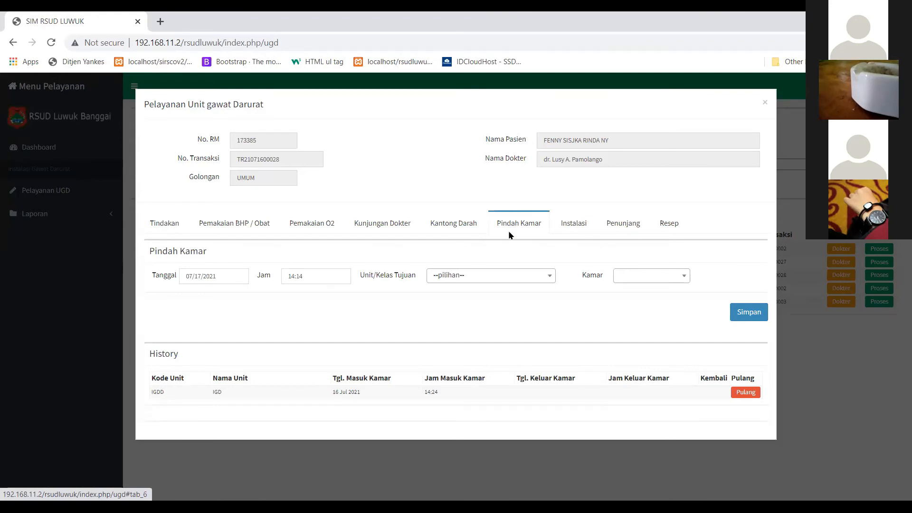
{"action": "left_click", "coordinate": [167, 223]}
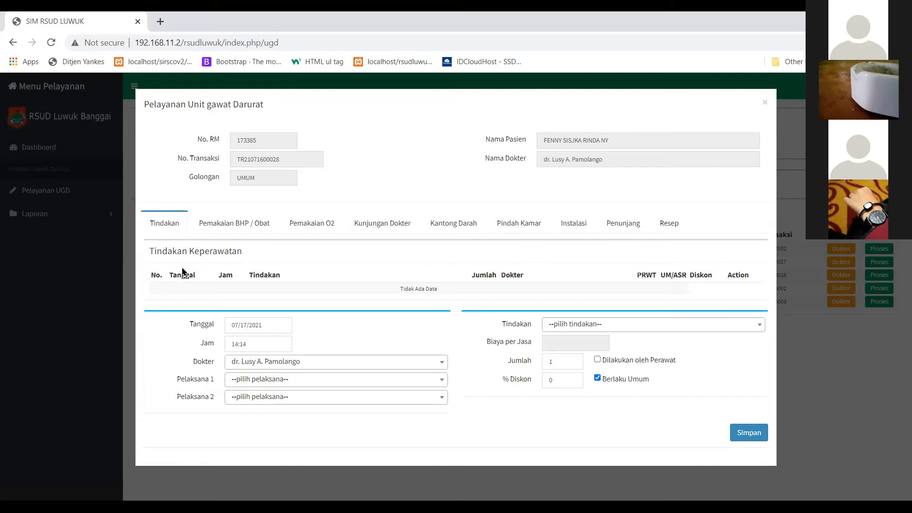
{"action": "left_click", "coordinate": [767, 101]}
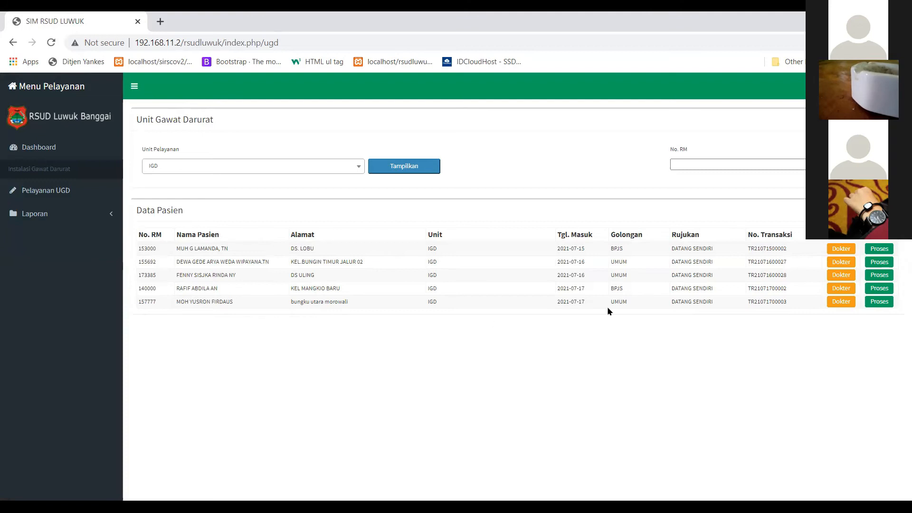
{"action": "left_click", "coordinate": [879, 275]}
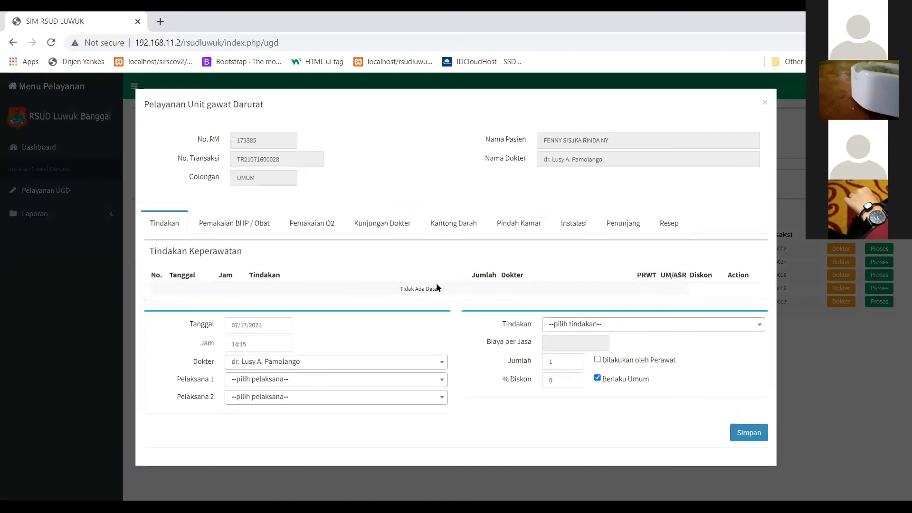
{"action": "left_click", "coordinate": [765, 102]}
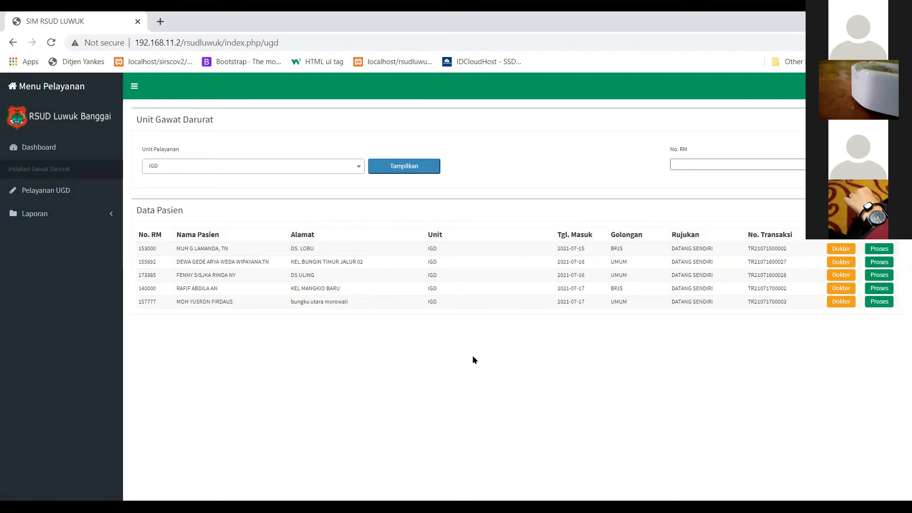
{"action": "left_click", "coordinate": [880, 288]}
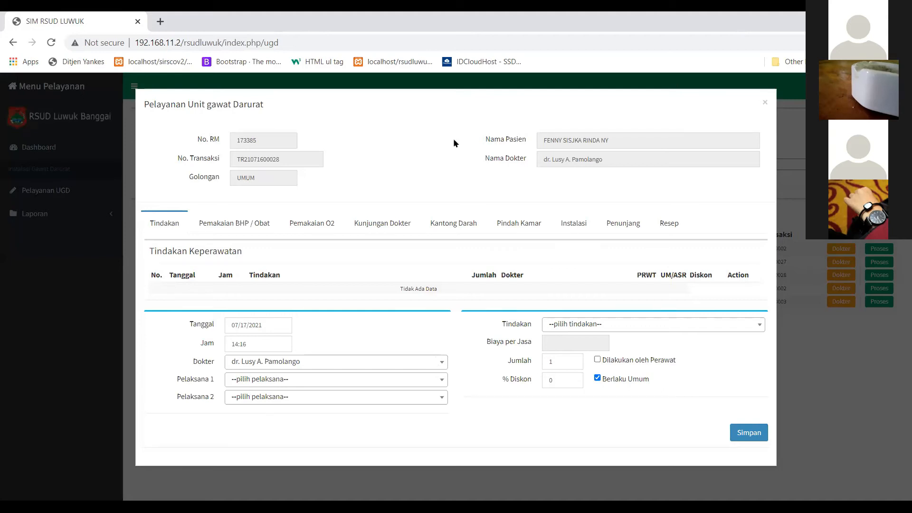
{"action": "left_click", "coordinate": [256, 226]}
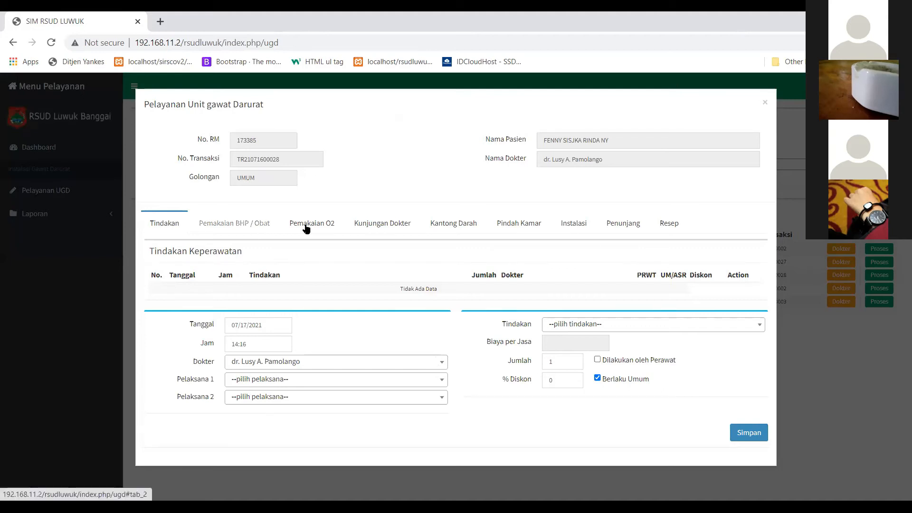
{"action": "left_click", "coordinate": [765, 105]}
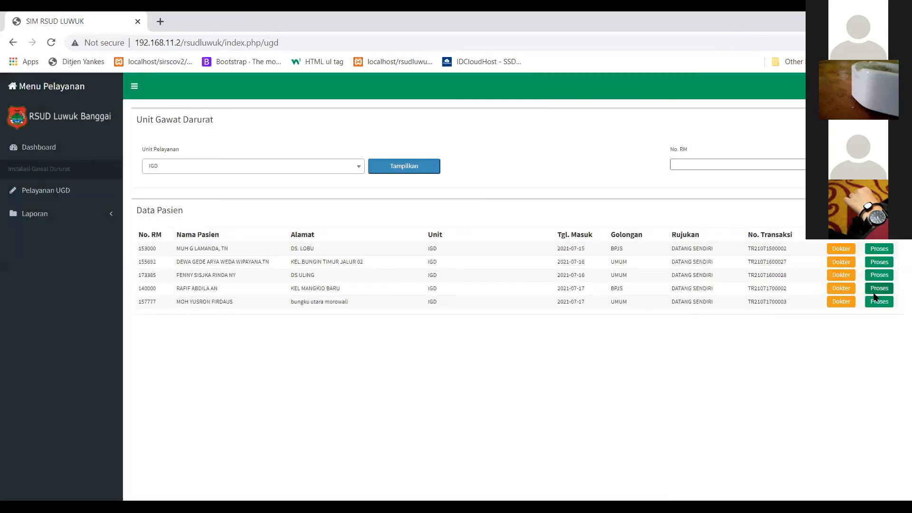
Open the fourth patient's record and browse its BHP, O2, Visite, blood and Pindah Kamar tabs.
{"action": "left_click", "coordinate": [876, 290]}
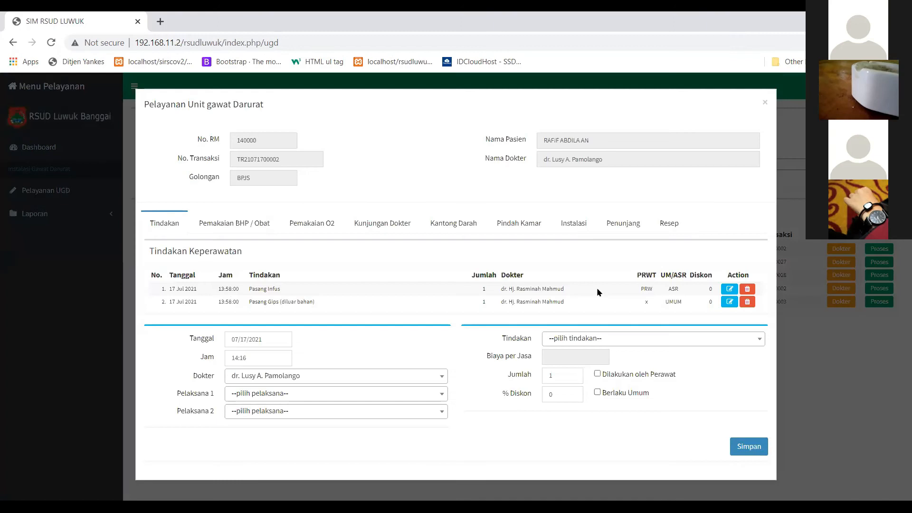
{"action": "left_click", "coordinate": [250, 223]}
{"action": "left_click", "coordinate": [314, 224]}
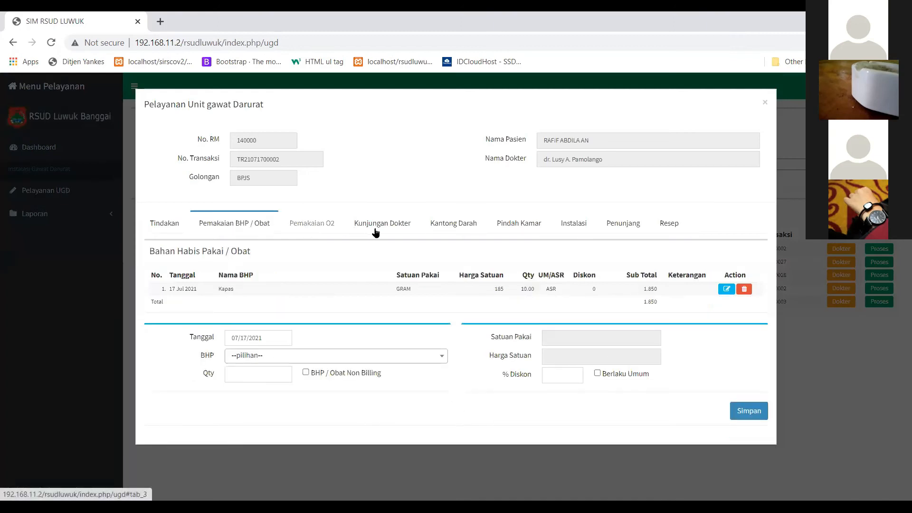
{"action": "left_click", "coordinate": [379, 228]}
{"action": "left_click", "coordinate": [452, 228]}
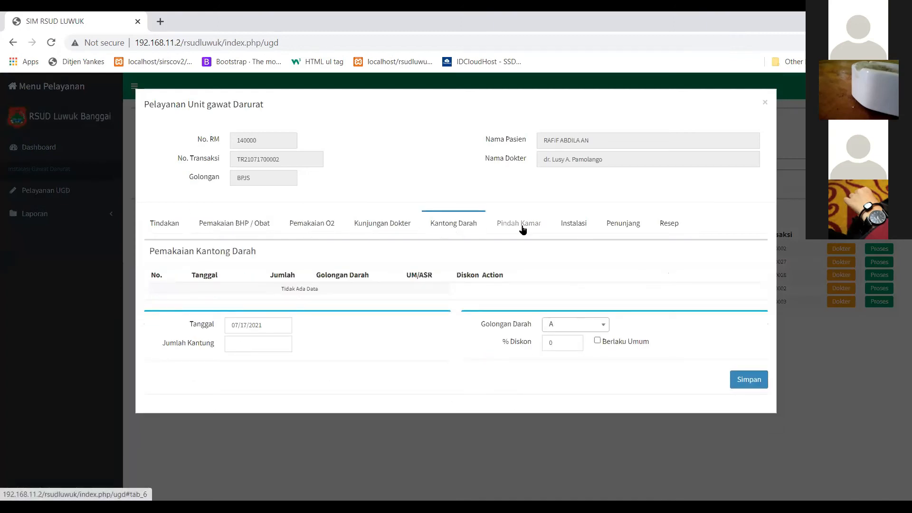
{"action": "left_click", "coordinate": [520, 227]}
{"action": "left_click", "coordinate": [160, 224]}
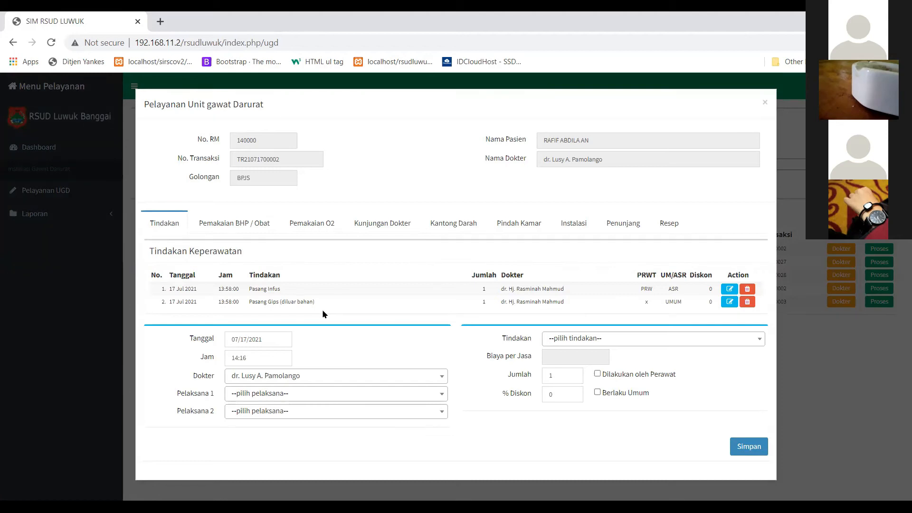
Review the Penunjang and Resep records, then the BHP and oxygen usage lists.
{"action": "left_click", "coordinate": [610, 223]}
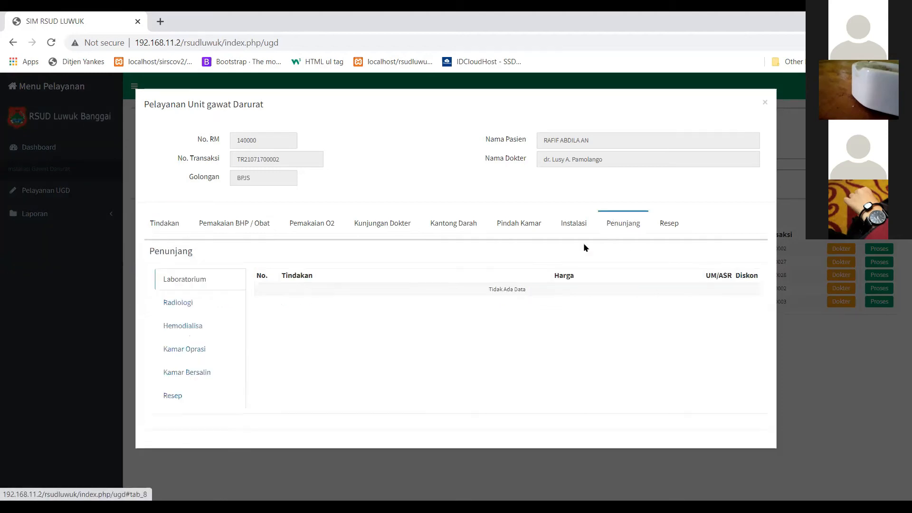
{"action": "left_click", "coordinate": [170, 396]}
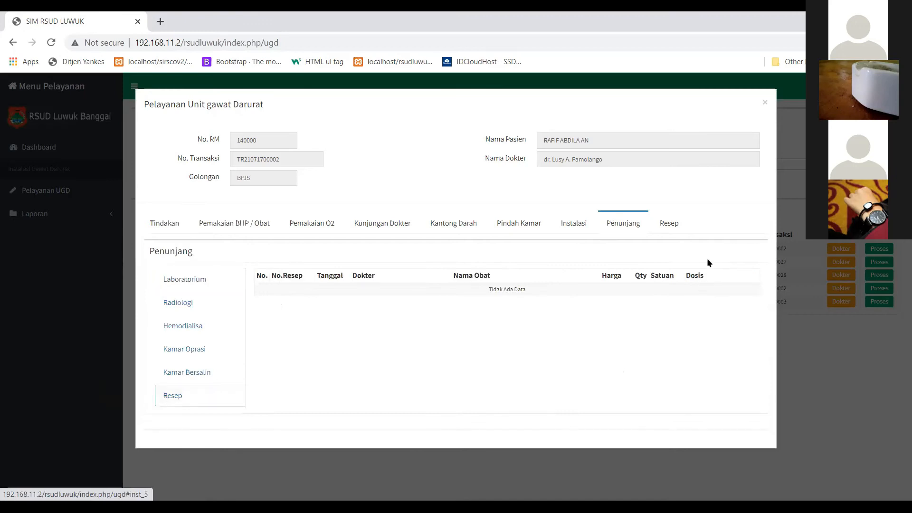
{"action": "left_click", "coordinate": [171, 224]}
{"action": "left_click", "coordinate": [242, 224]}
{"action": "left_click", "coordinate": [299, 224]}
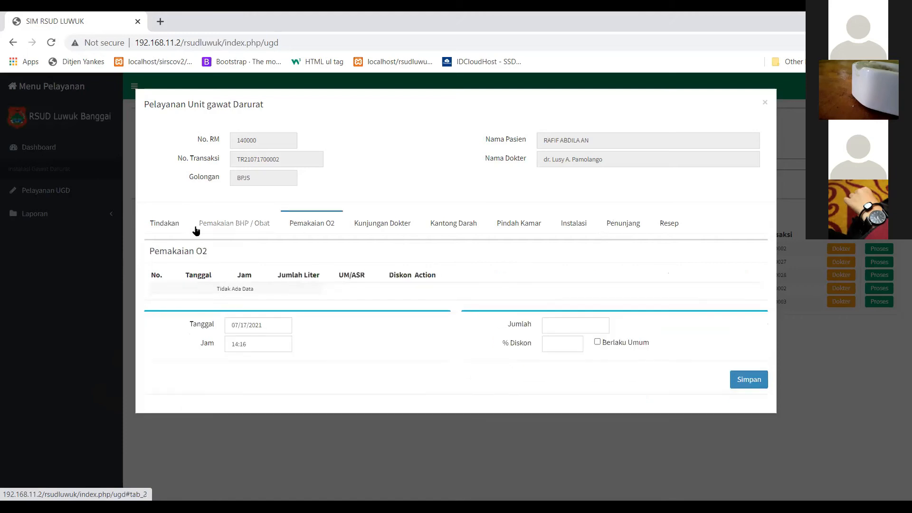
{"action": "left_click", "coordinate": [179, 227]}
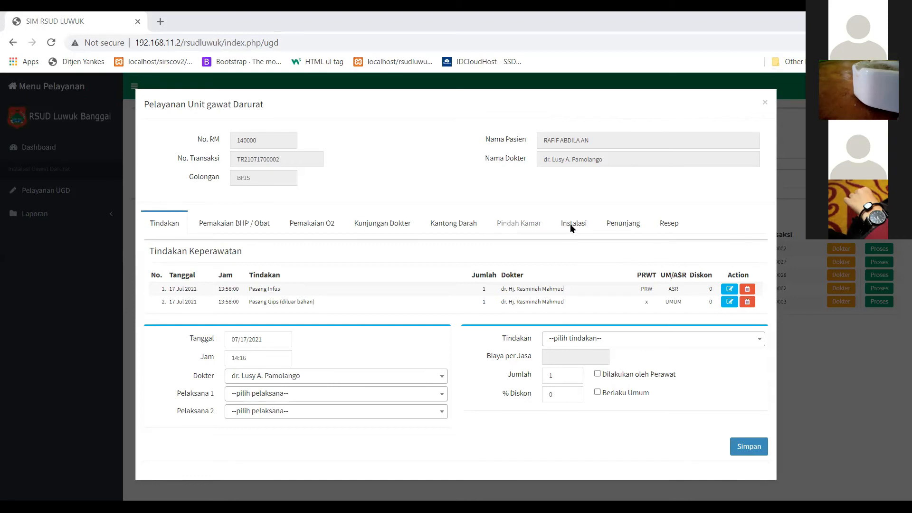
Save an Instalasi referral to RADIOLOGI with the examination note 'torax'.
{"action": "left_click", "coordinate": [310, 303]}
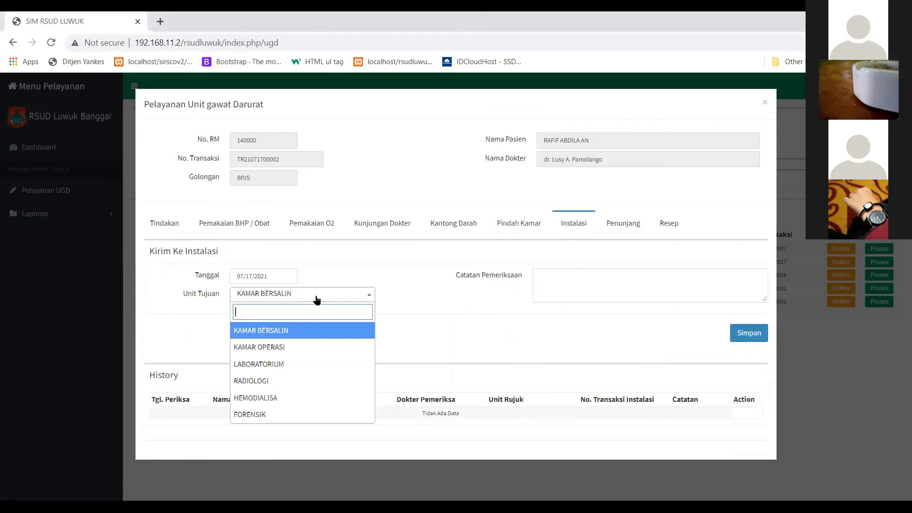
{"action": "left_click", "coordinate": [588, 232]}
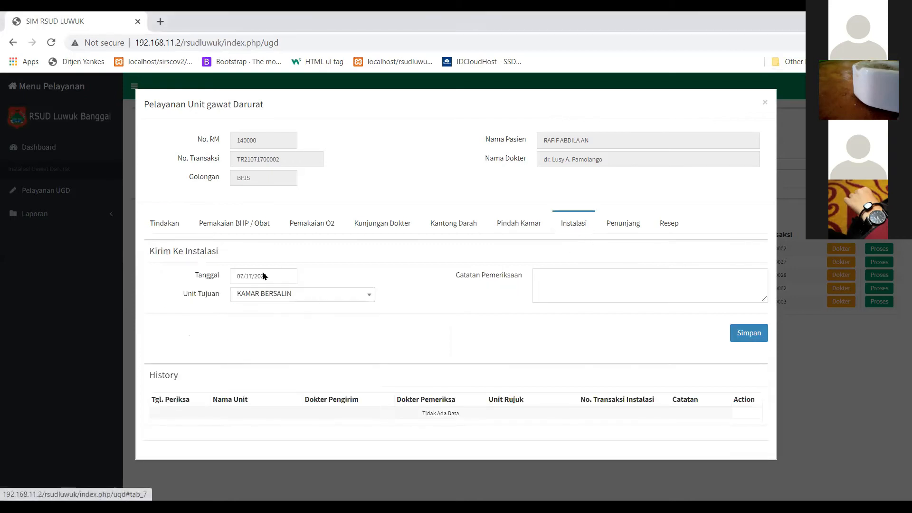
{"action": "left_click", "coordinate": [274, 295]}
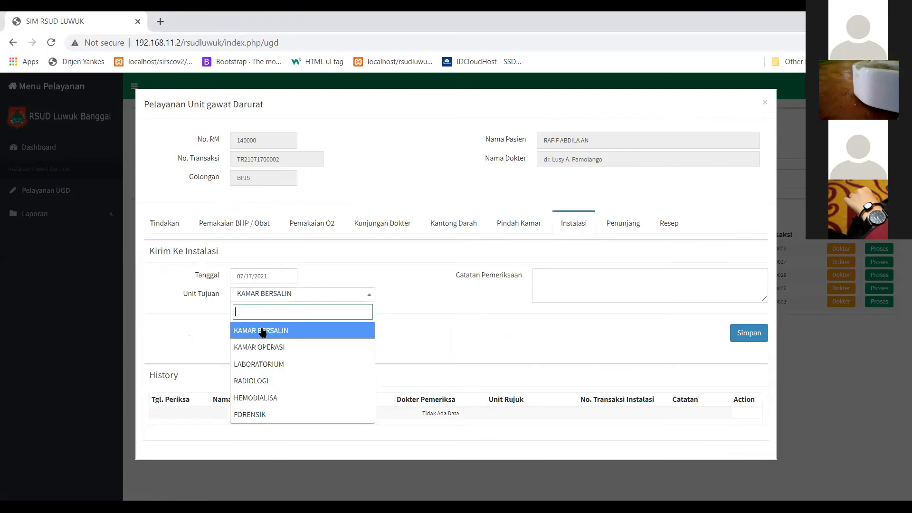
{"action": "left_click", "coordinate": [275, 383]}
{"action": "left_click", "coordinate": [553, 282]}
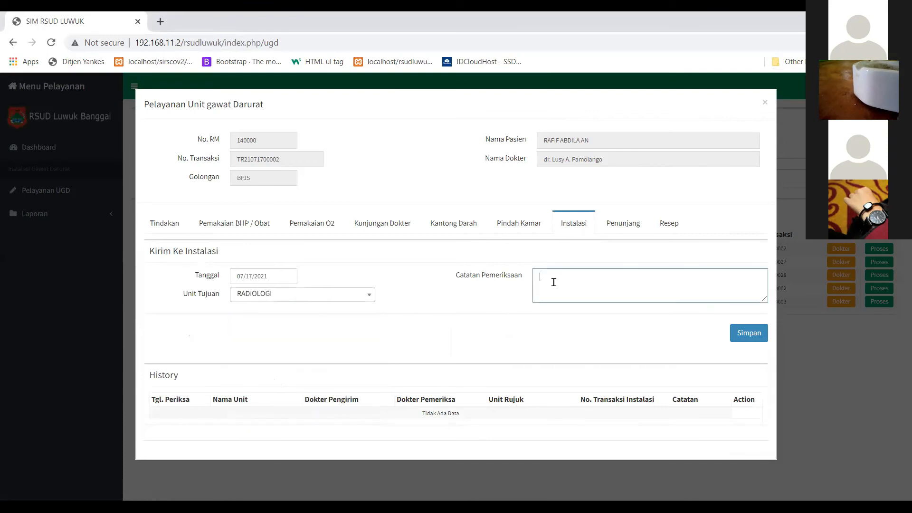
{"action": "type", "text": "torax"}
{"action": "left_click", "coordinate": [749, 332]}
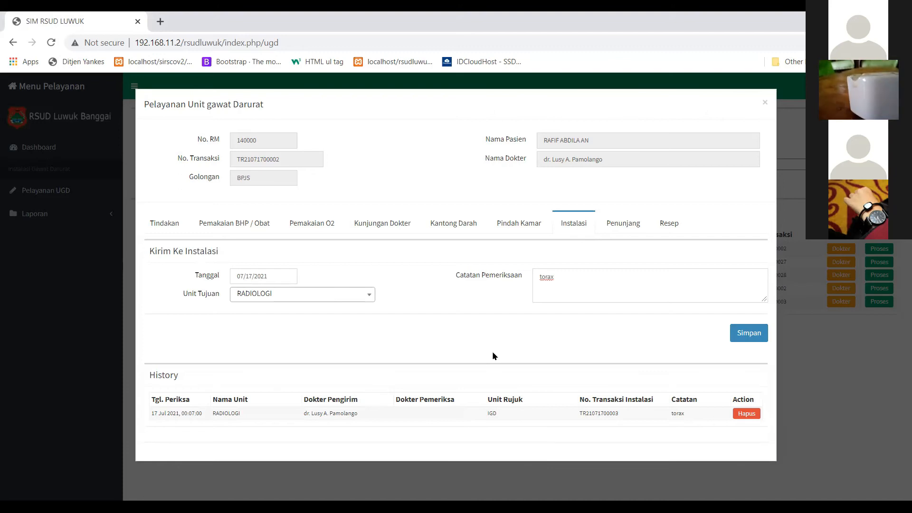
Return to the Tindakan Keperawatan list showing Pasang Infus and Pasang Gips.
{"action": "left_click", "coordinate": [165, 228]}
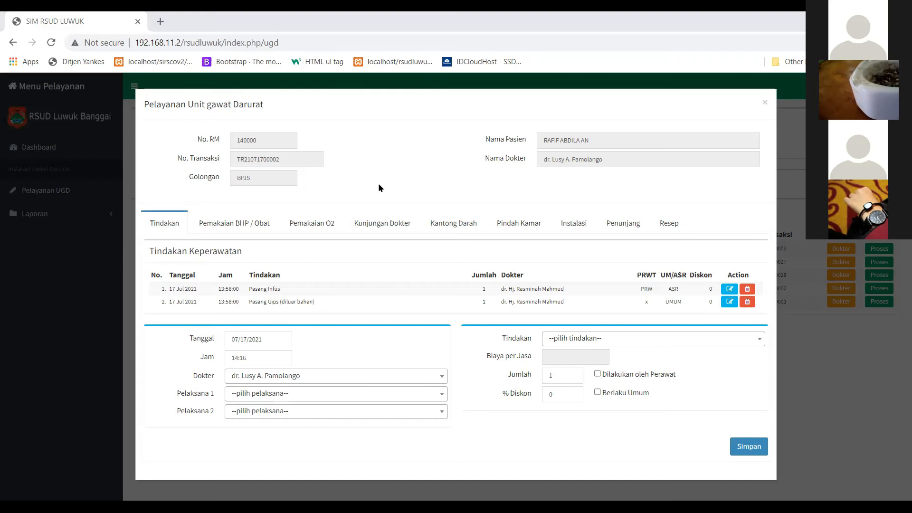
{"action": "left_click", "coordinate": [316, 228]}
{"action": "left_click", "coordinate": [454, 227]}
{"action": "left_click", "coordinate": [539, 227]}
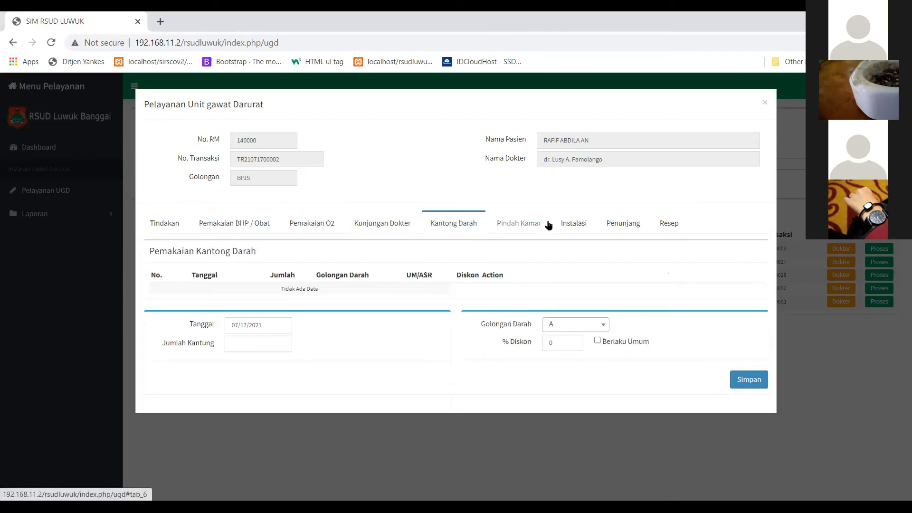
{"action": "left_click", "coordinate": [599, 225]}
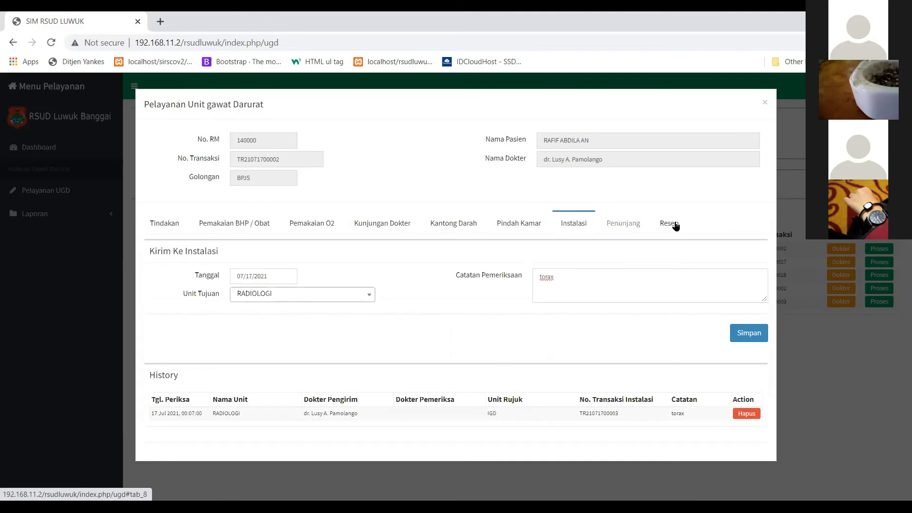
{"action": "left_click", "coordinate": [162, 226]}
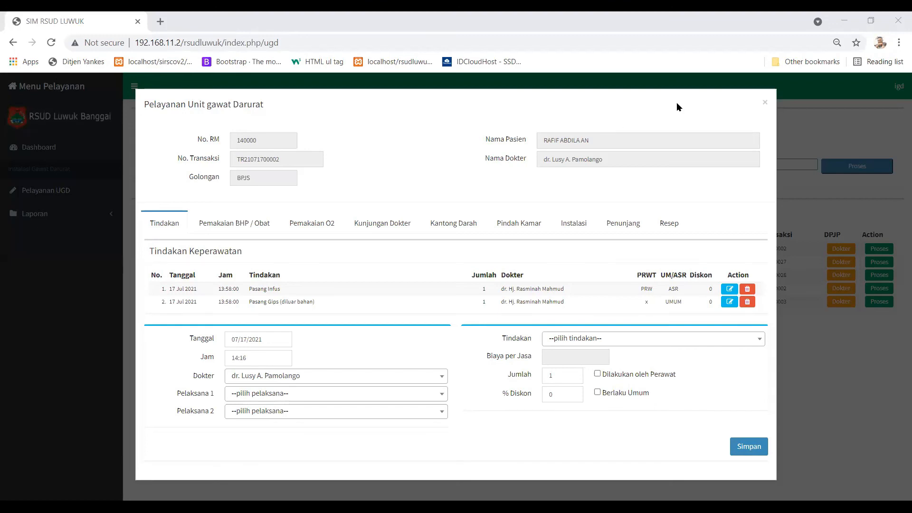
Close the BPJS patient's IGD service dialog after reviewing Pasang Infus and Pasang Gips.
{"action": "left_click", "coordinate": [765, 104]}
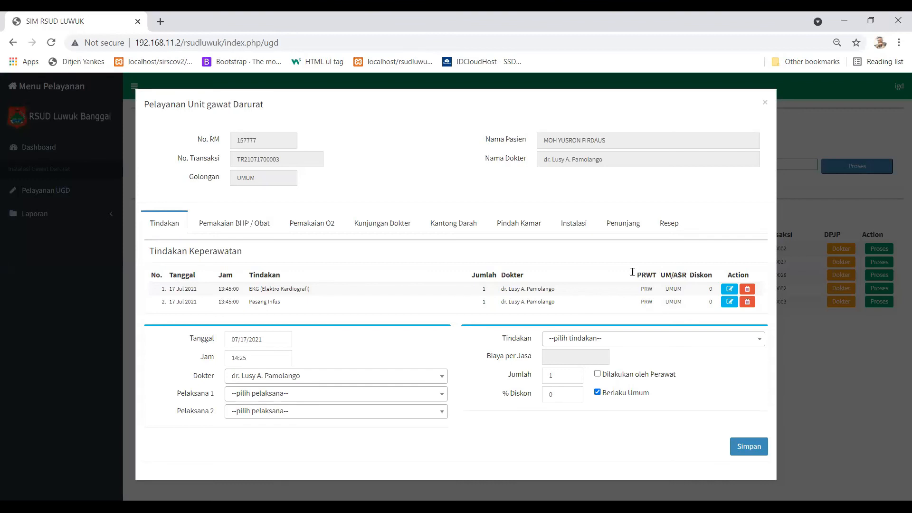
Bring up the UMUM patient's Kirim Ke Instalasi referral form.
{"action": "left_click", "coordinate": [577, 224]}
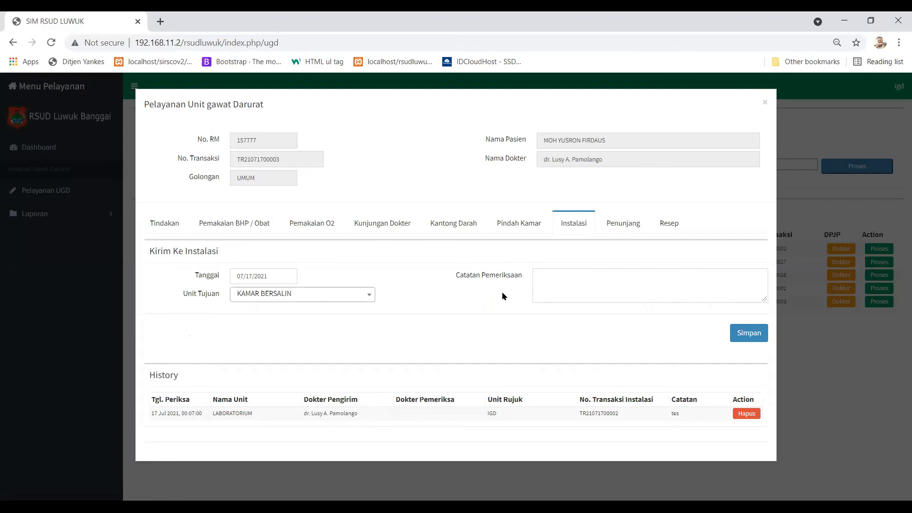
Select LABORATORIUM as the Unit Tujuan and leave it selected after reviewing the unit list.
{"action": "left_click", "coordinate": [541, 276]}
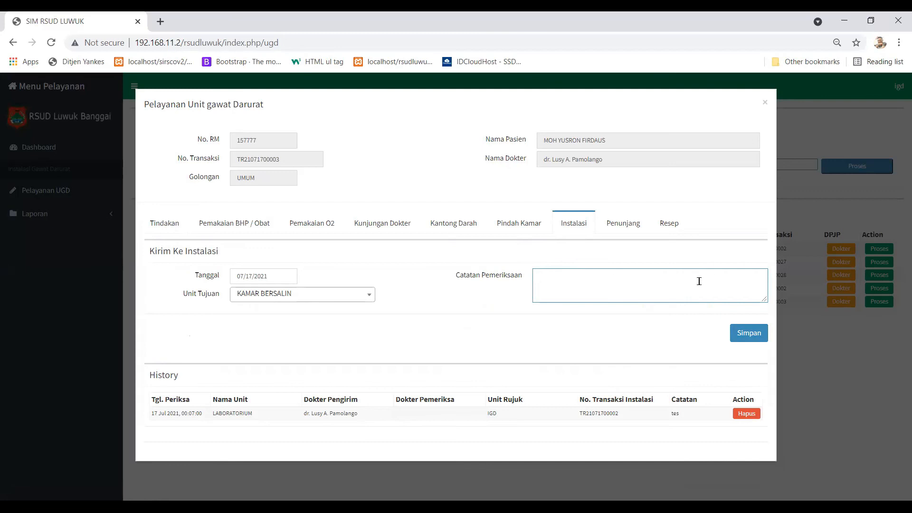
{"action": "left_click", "coordinate": [331, 302]}
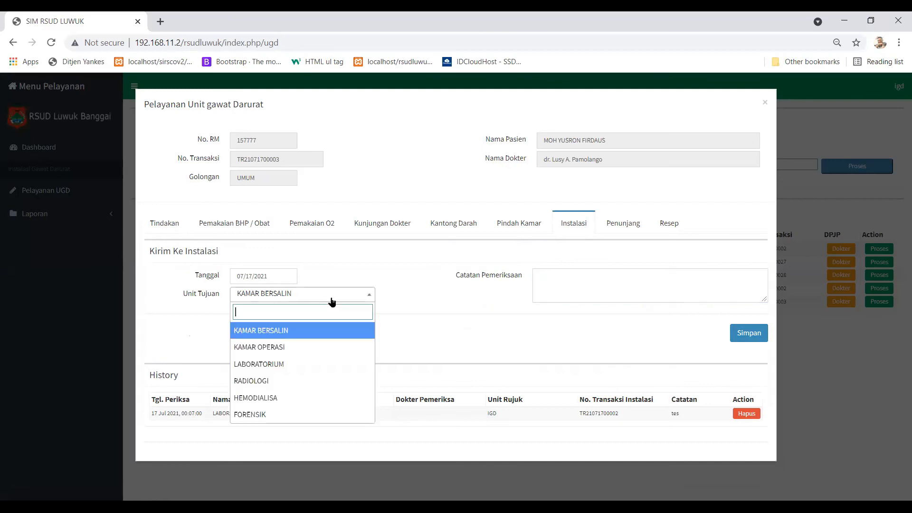
{"action": "left_click", "coordinate": [310, 367]}
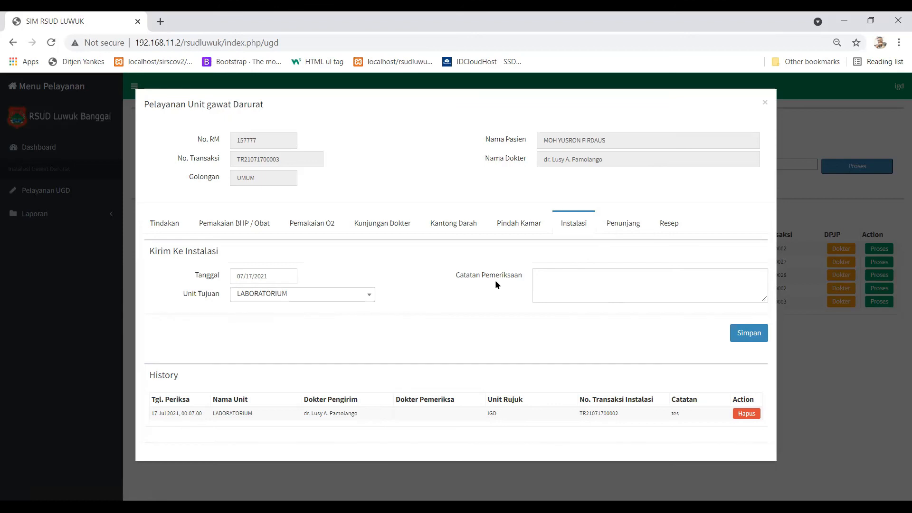
{"action": "left_click", "coordinate": [537, 273]}
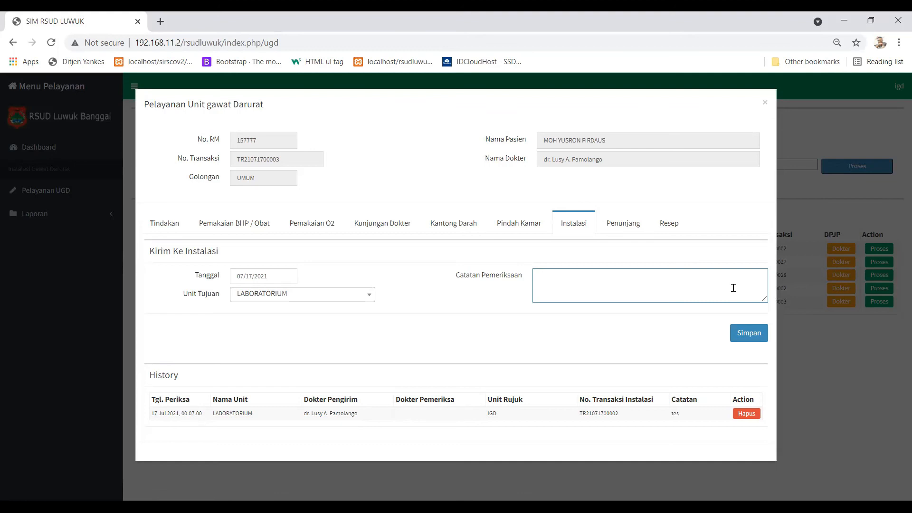
{"action": "left_click", "coordinate": [369, 297]}
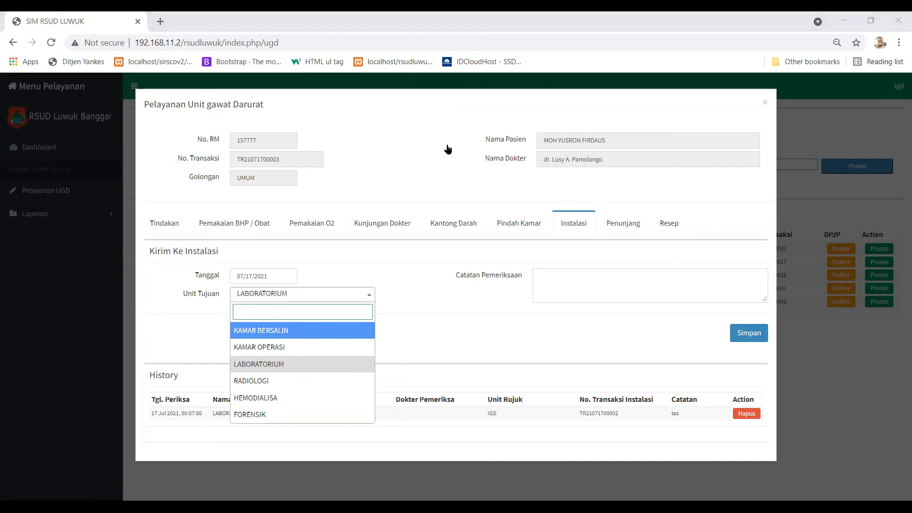
{"action": "left_click", "coordinate": [383, 258]}
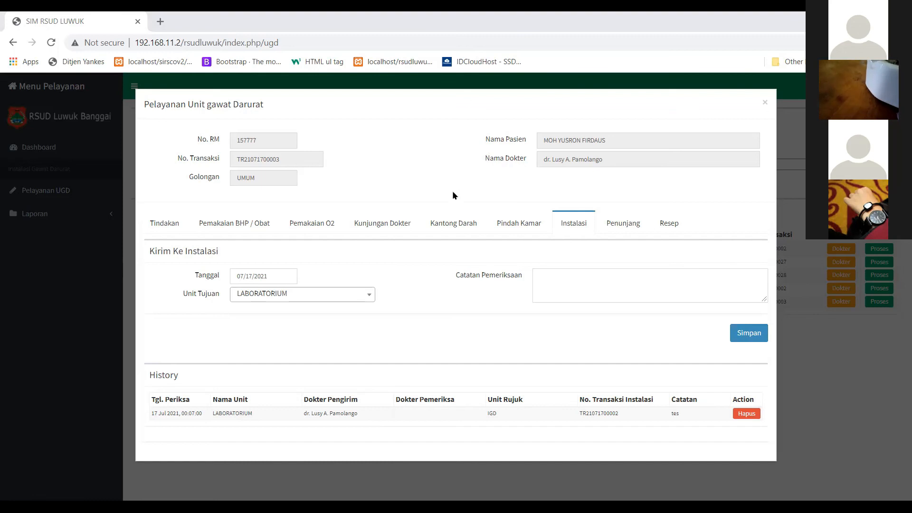
Check several IGD patients' Pindah Kamar sections, then start the Pasien Pulang discharge for one.
{"action": "left_click", "coordinate": [516, 224]}
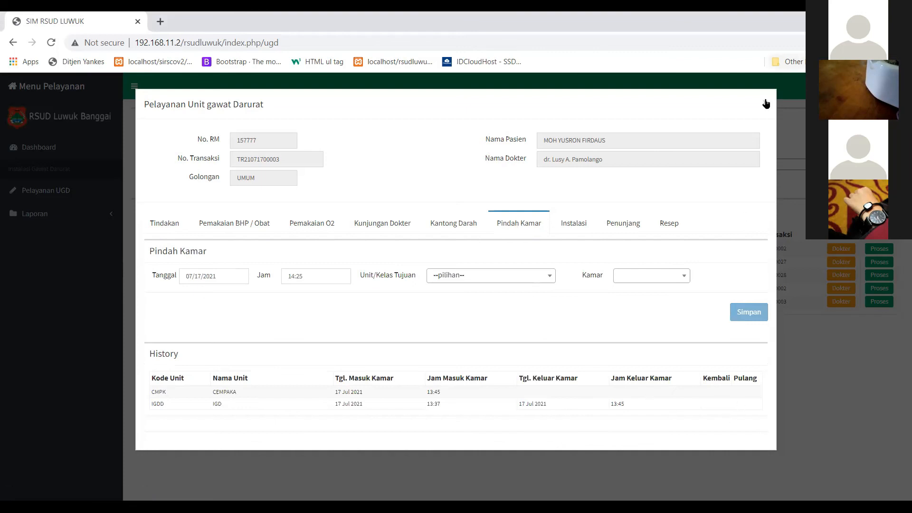
{"action": "left_click", "coordinate": [887, 270]}
{"action": "left_click", "coordinate": [879, 301]}
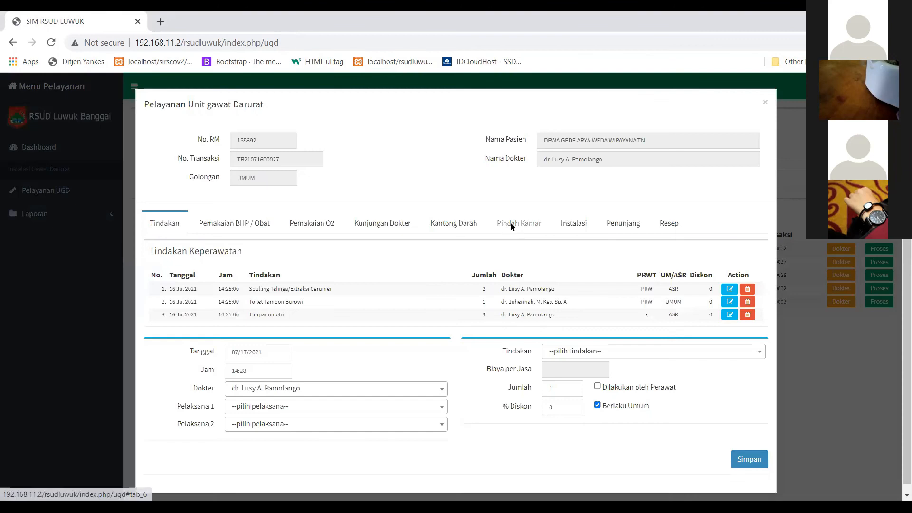
{"action": "left_click", "coordinate": [523, 223]}
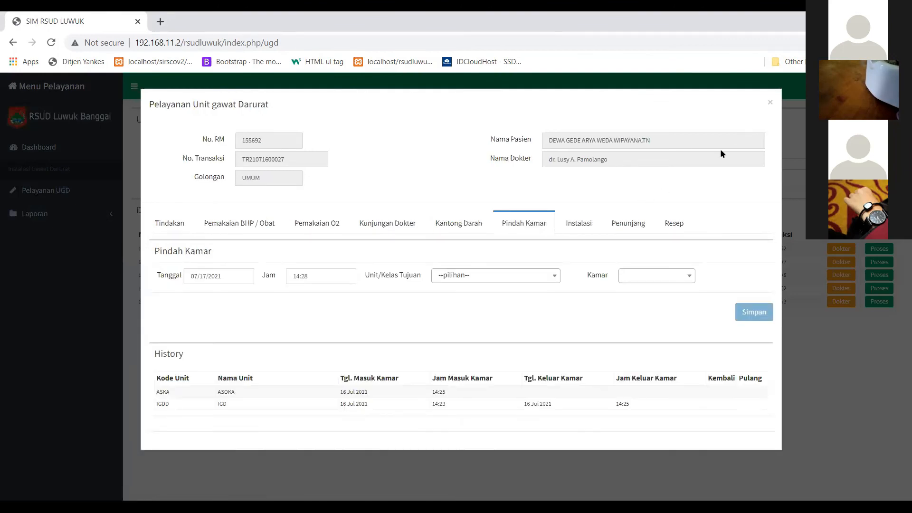
{"action": "left_click", "coordinate": [767, 103]}
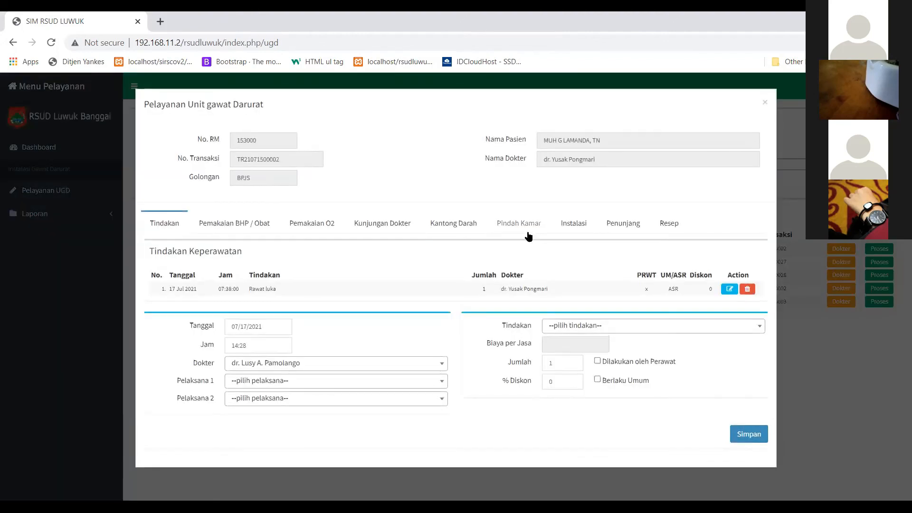
{"action": "left_click", "coordinate": [528, 226]}
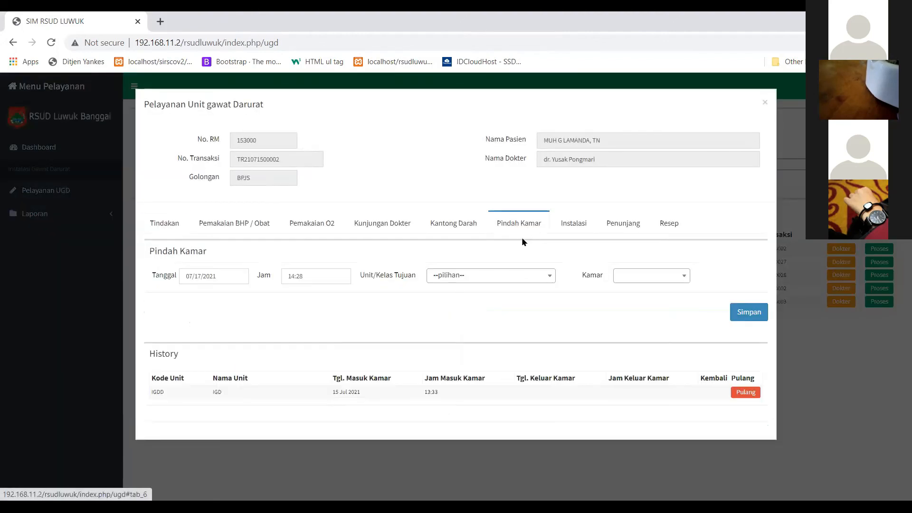
{"action": "left_click", "coordinate": [753, 393]}
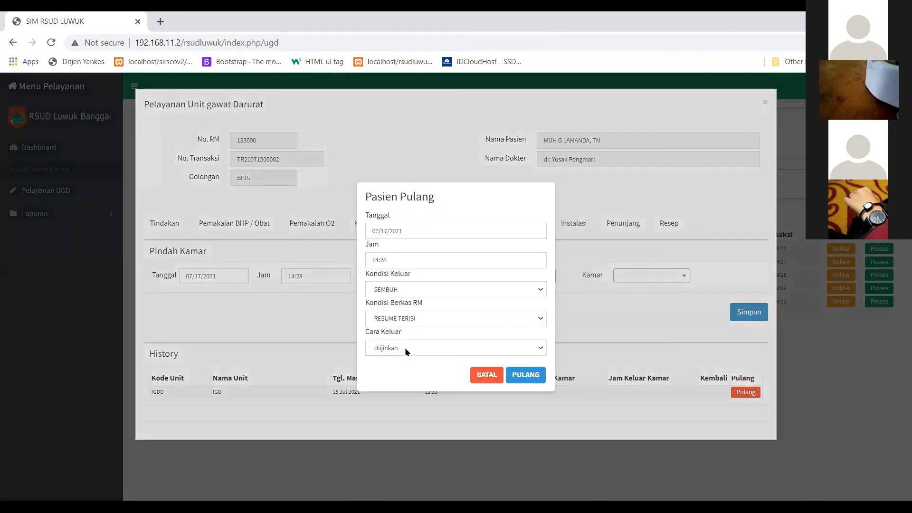
Choose Dirujuk Ke as the Cara Keluar in Pasien Pulang, then cancel without saving.
{"action": "left_click", "coordinate": [405, 347]}
{"action": "left_click", "coordinate": [405, 378]}
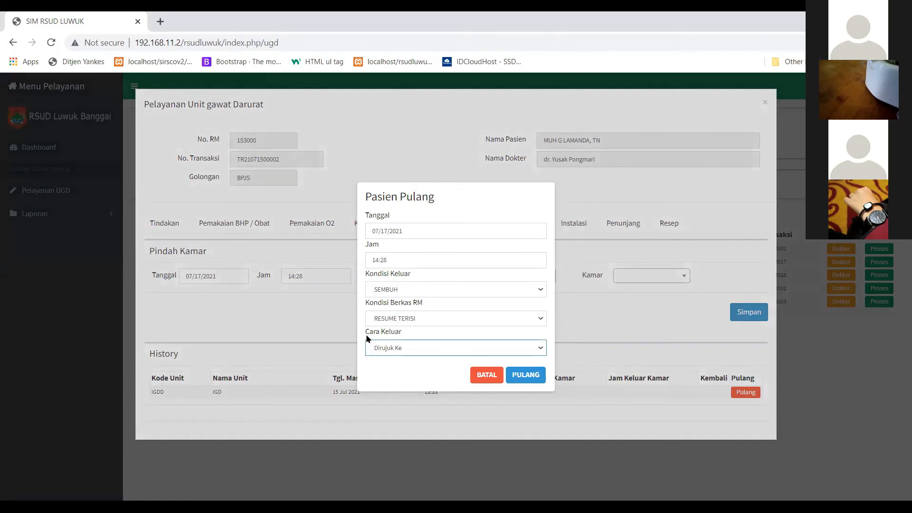
{"action": "left_click", "coordinate": [392, 345]}
{"action": "left_click", "coordinate": [400, 380]}
{"action": "left_click", "coordinate": [482, 374]}
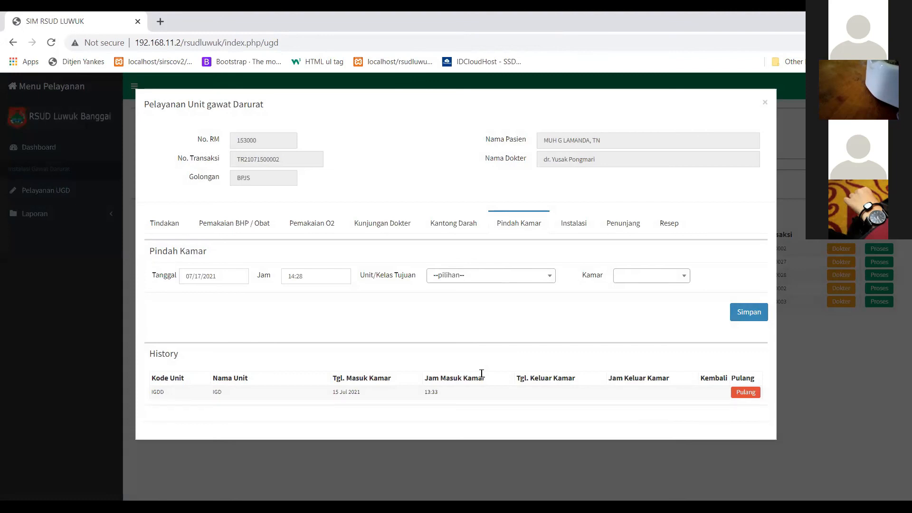
Check the Unit/Kelas Tujuan and Cara Keluar lists without changing anything, leaving Diijinkan selected.
{"action": "left_click", "coordinate": [501, 277]}
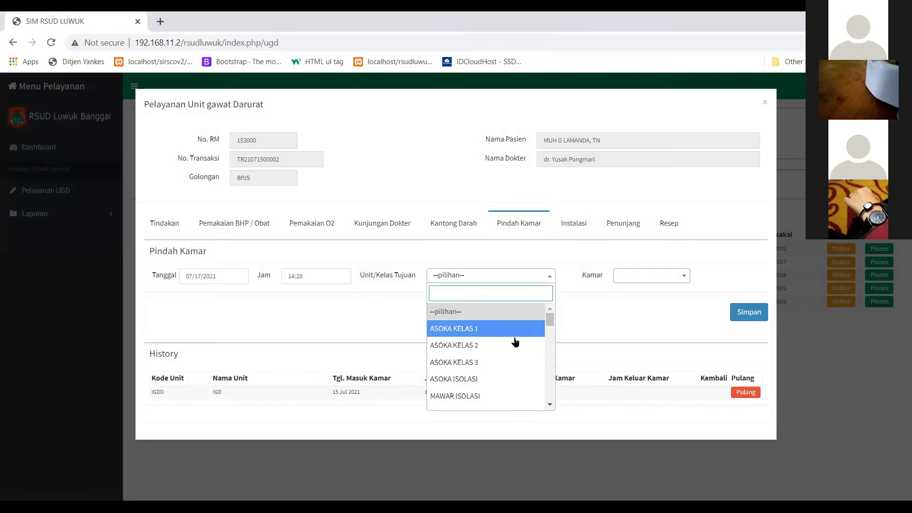
{"action": "left_click", "coordinate": [617, 310]}
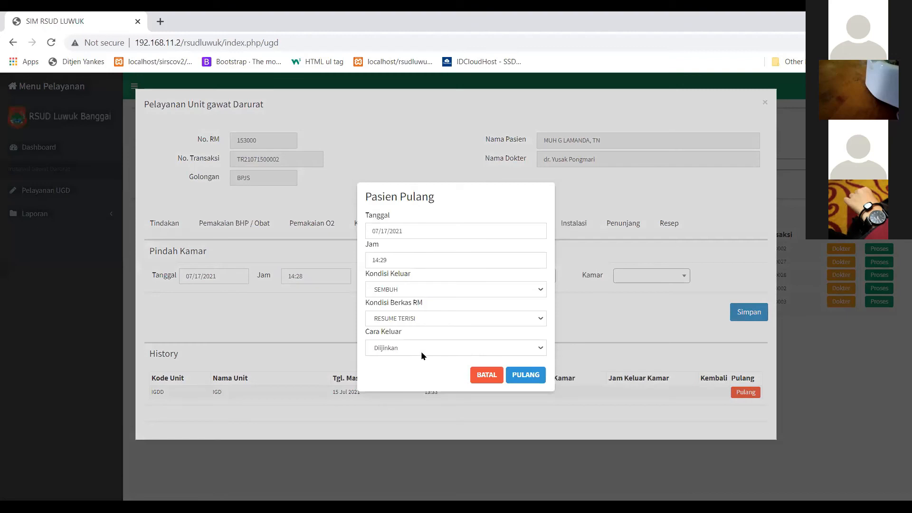
{"action": "left_click", "coordinate": [421, 351]}
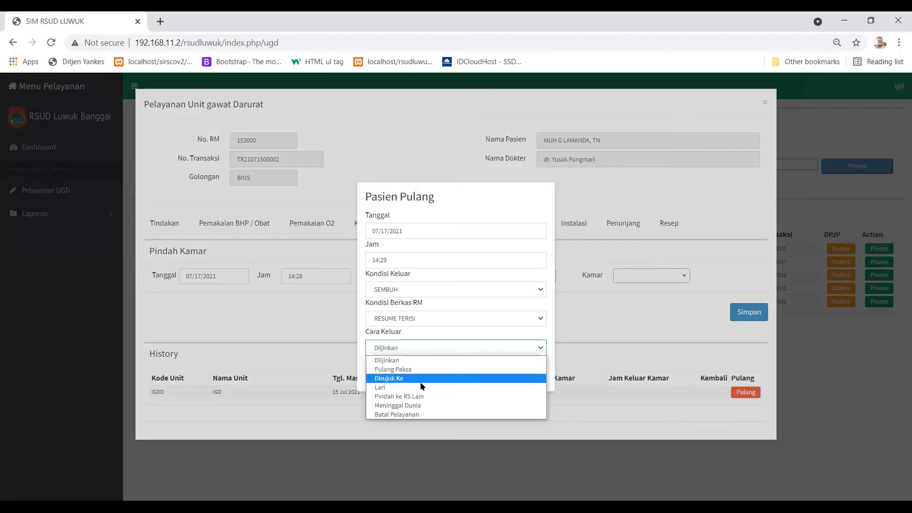
{"action": "left_click", "coordinate": [322, 426]}
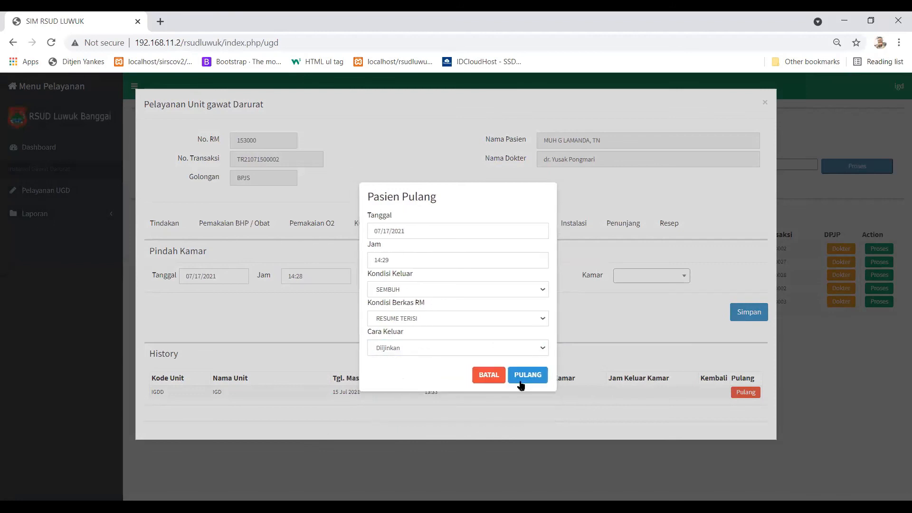
Cancel the discharge dialog and show the Tindakan section with its Rawat luka entry from 17 Jul 2021.
{"action": "left_click", "coordinate": [487, 375]}
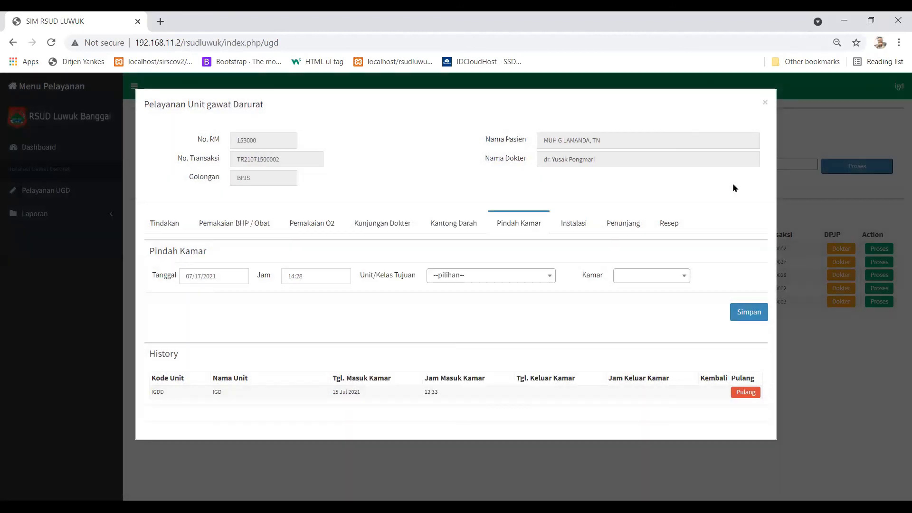
{"action": "left_click", "coordinate": [502, 53]}
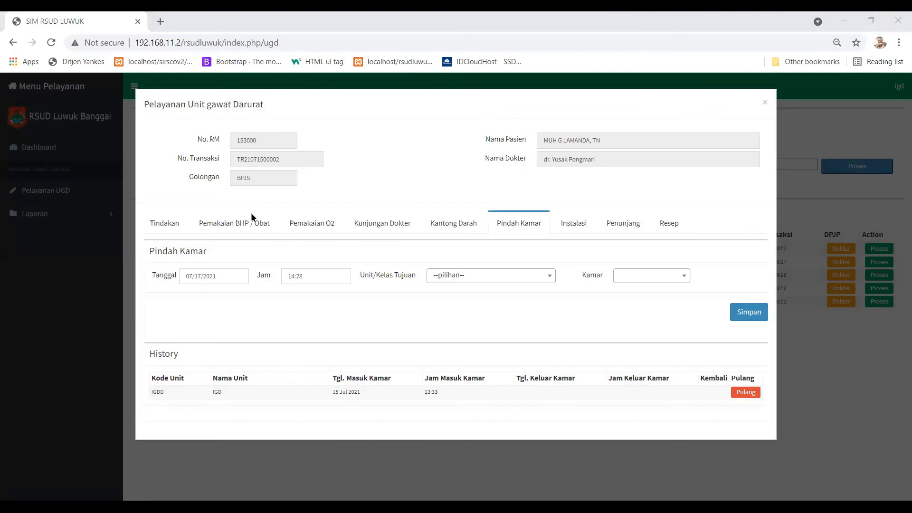
{"action": "left_click", "coordinate": [171, 229]}
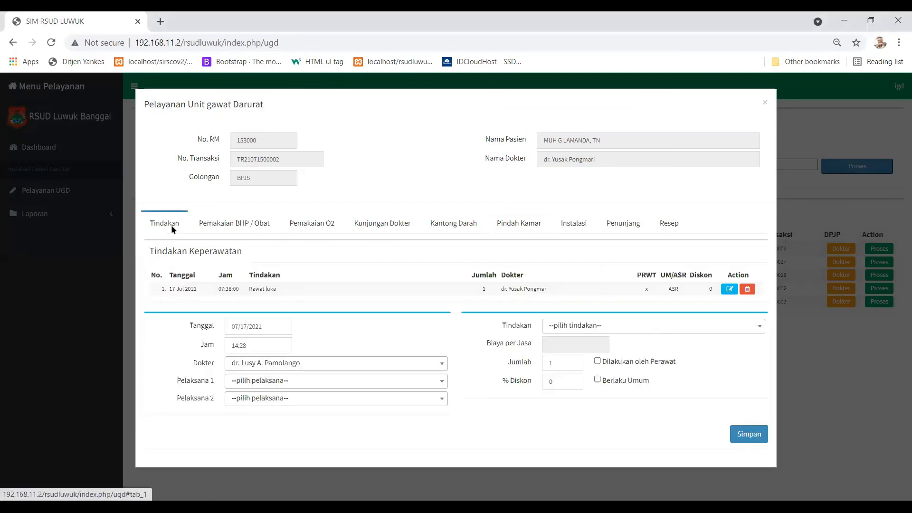